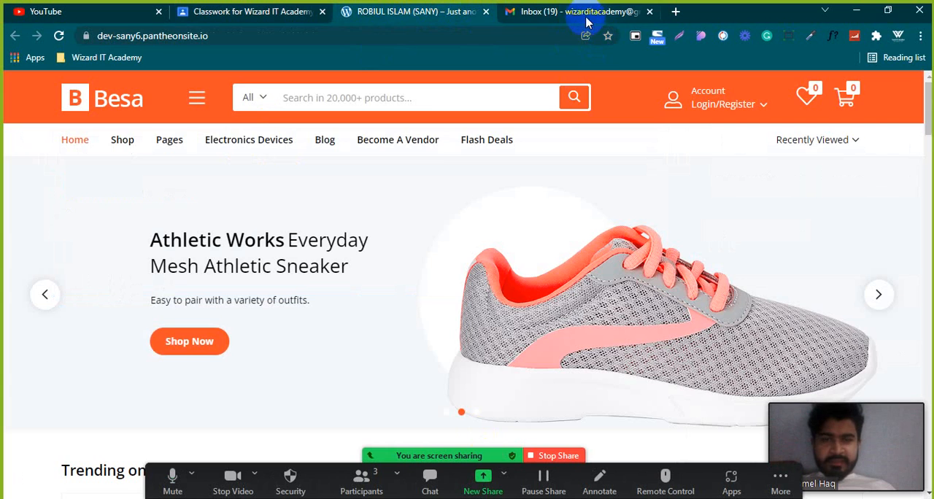
Open the Mailchimp website in a new browser tab.
left_click(590, 19)
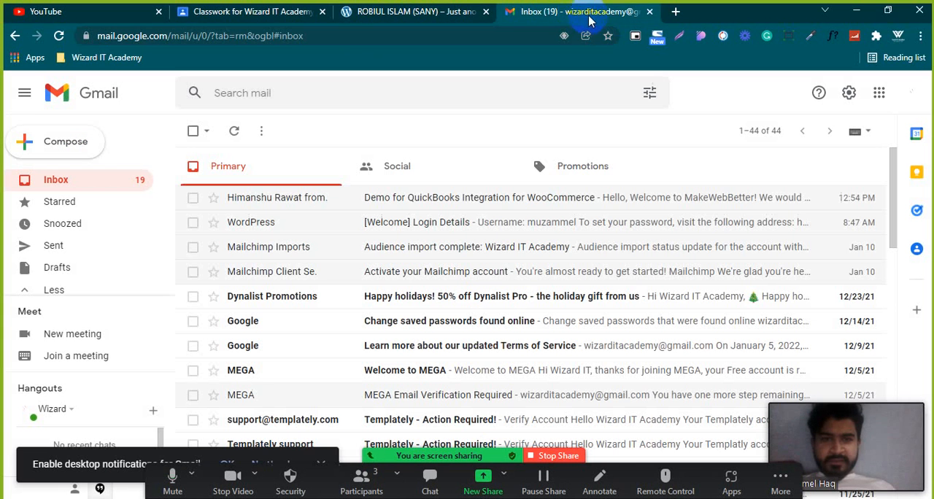
left_click(677, 13)
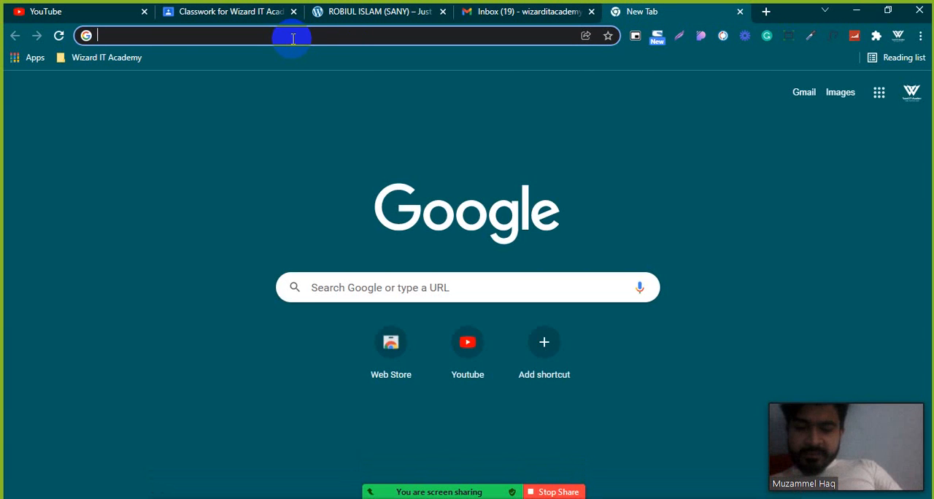
type("mailchimp.com")
key("Return")
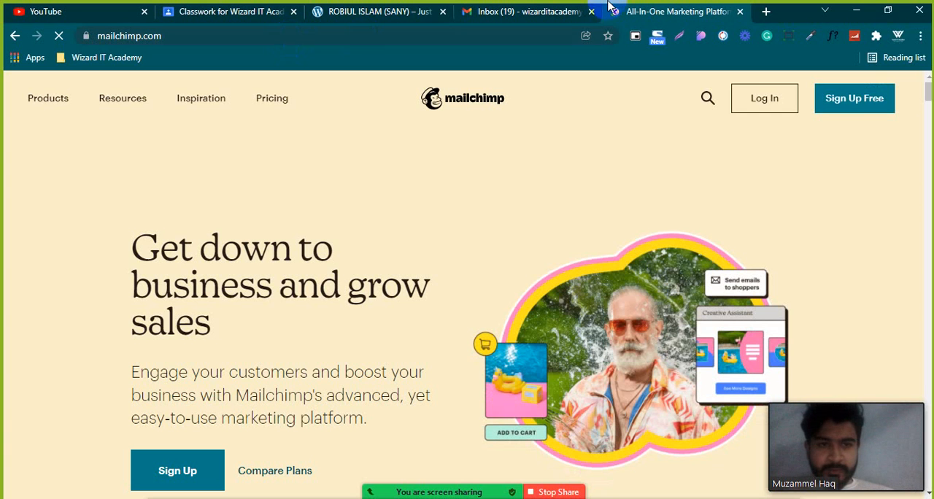
Log in to the Mailchimp account with the prefilled credentials and choose to stay logged in.
left_click(761, 106)
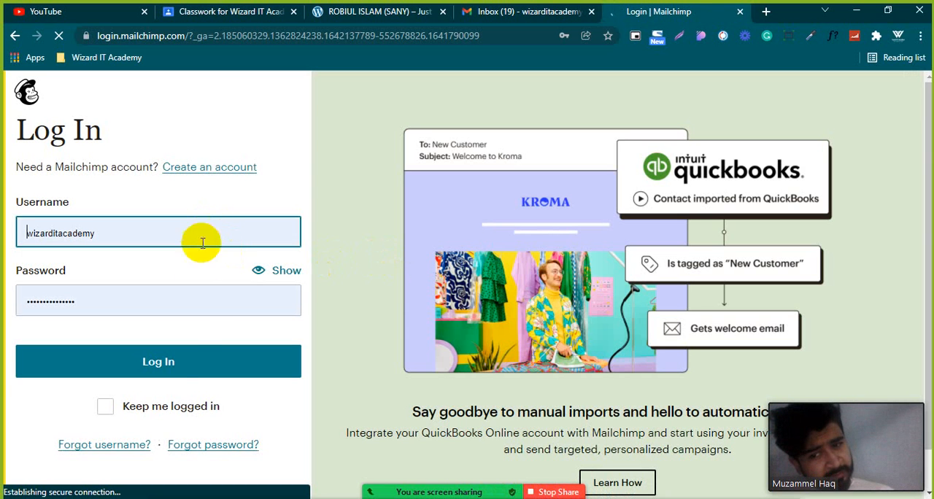
left_click(106, 410)
left_click(106, 410)
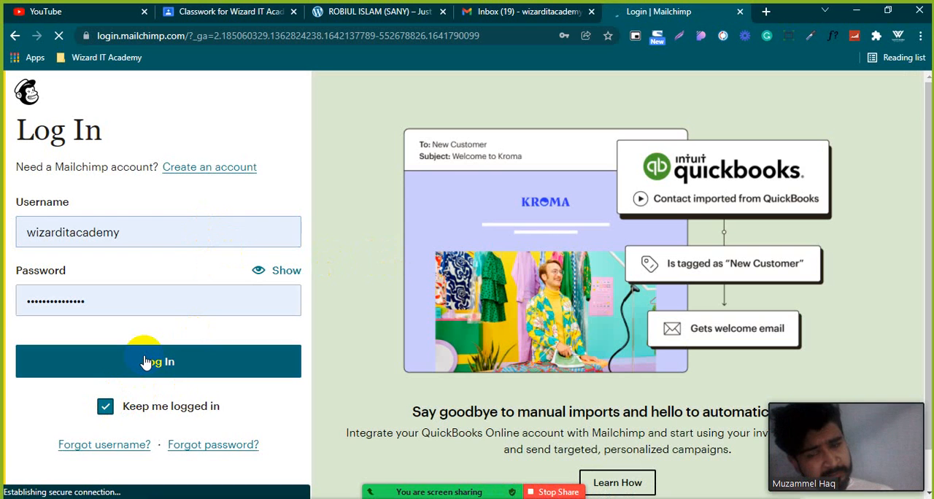
left_click(145, 361)
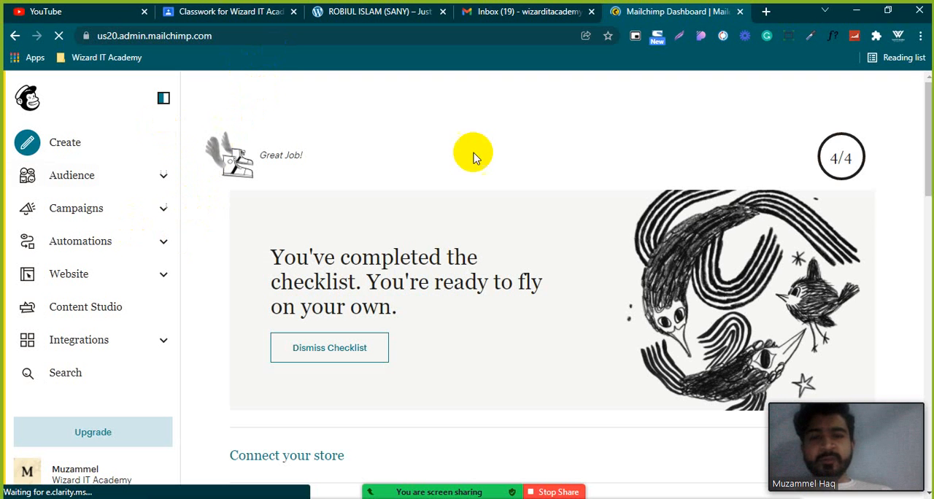
Look over the dashboard's setup checklist, most recent campaign performance and activity feed.
scroll(461, 317, "down", 7)
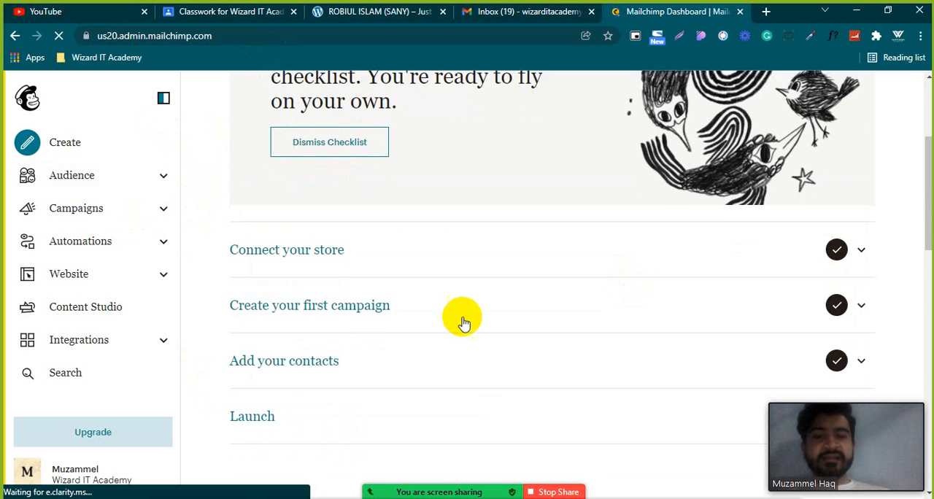
scroll(475, 246, "down", 2)
scroll(475, 246, "up", 3)
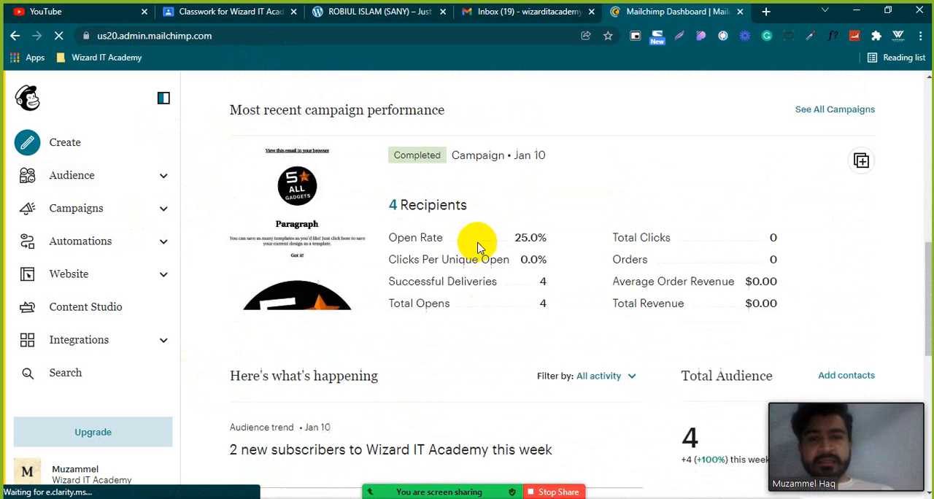
scroll(510, 223, "down", 3)
scroll(511, 223, "down", 4)
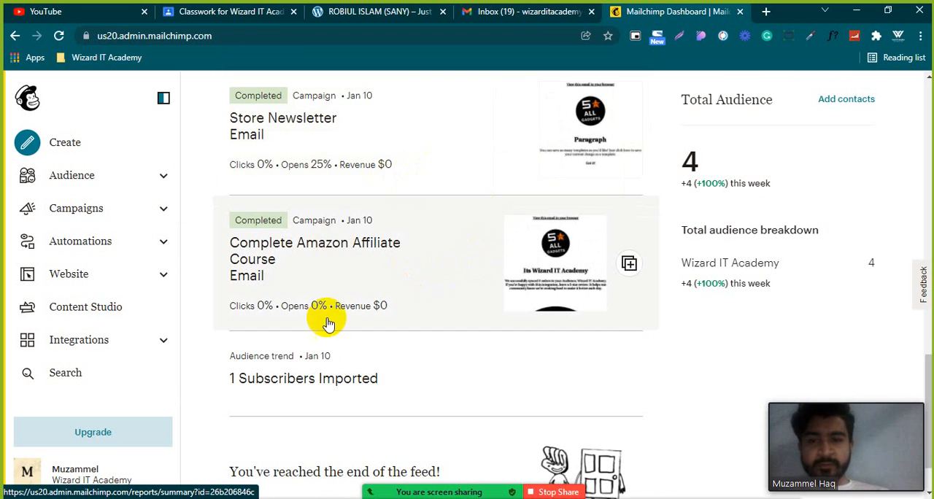
scroll(328, 310, "up", 1)
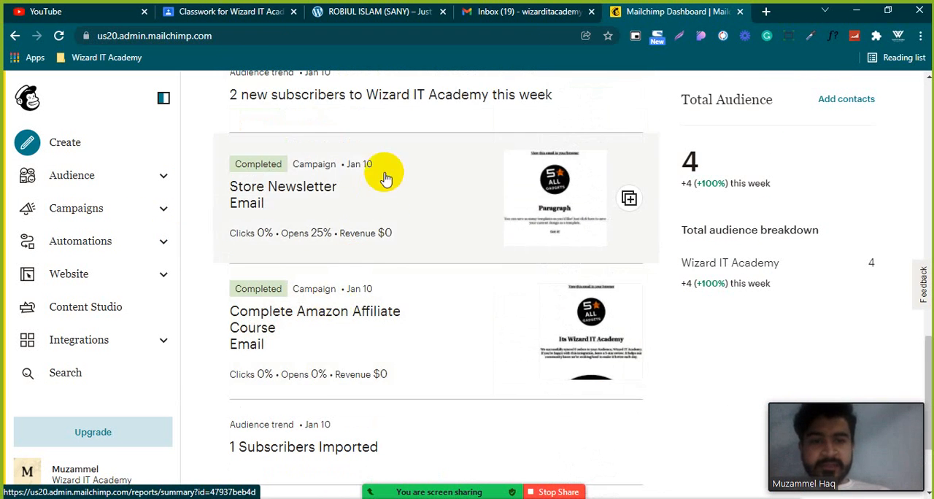
scroll(381, 297, "down", 2)
scroll(387, 299, "up", 2)
scroll(375, 277, "down", 1)
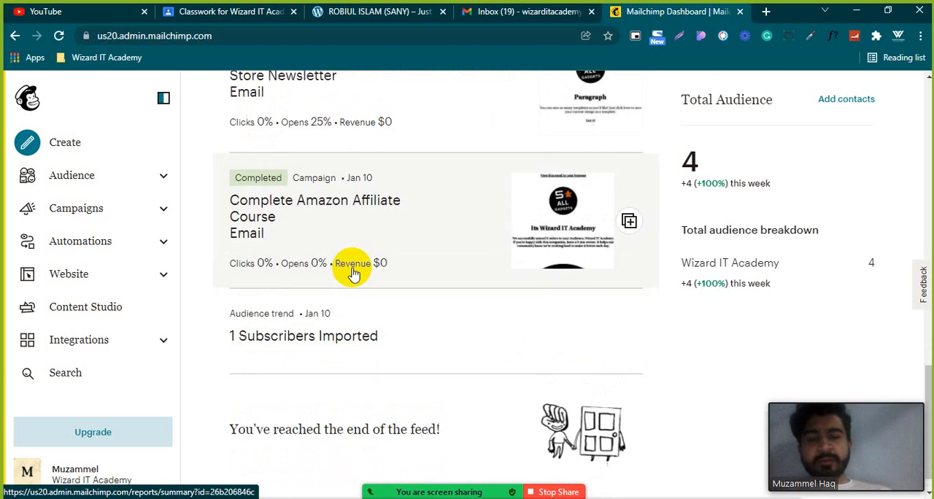
scroll(355, 270, "up", 5)
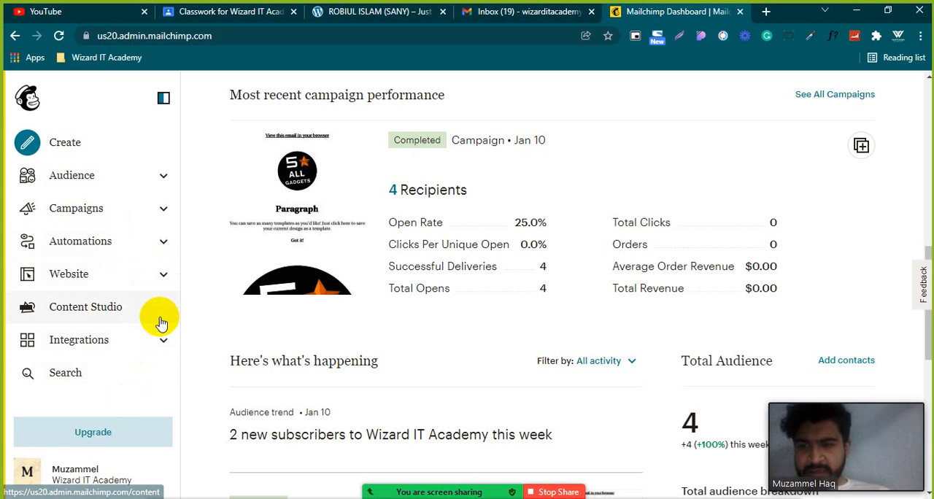
Open the audience dashboard and examine its recent growth, tags, contact sources, predicted demographics and messages inbox.
left_click(165, 178)
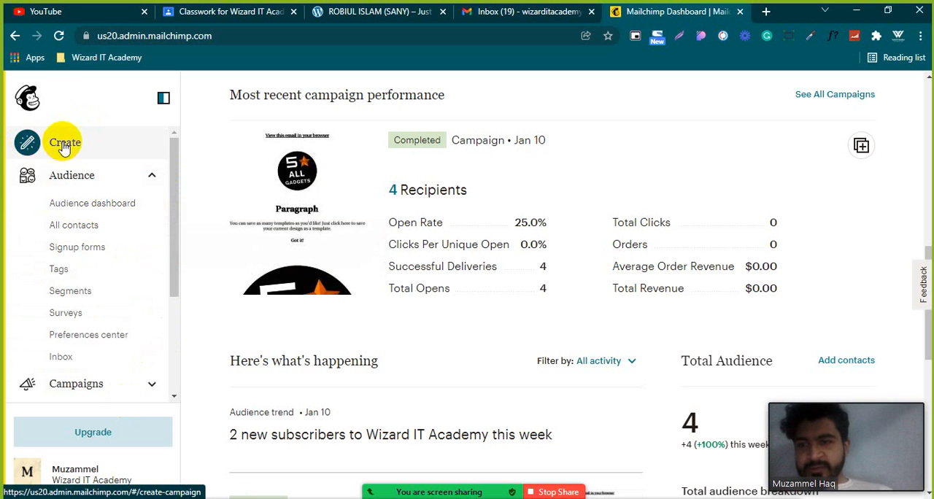
left_click(77, 207)
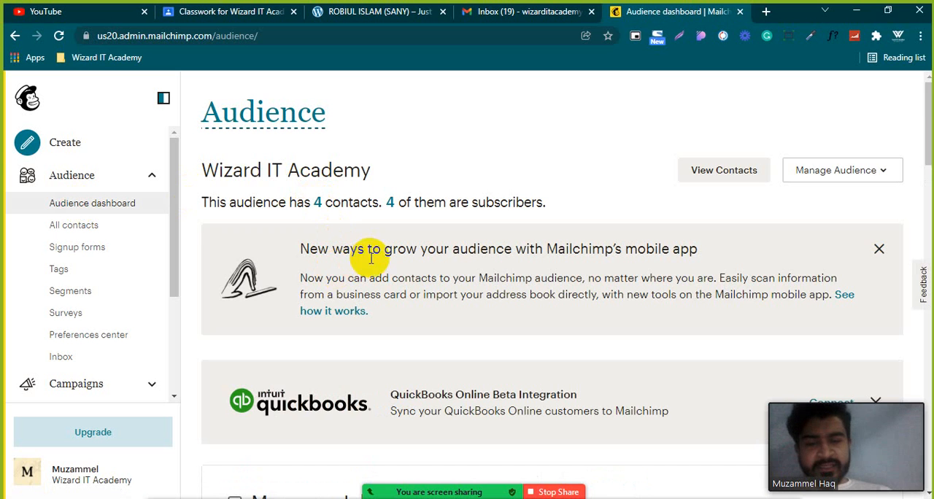
scroll(368, 270, "down", 4)
scroll(377, 277, "down", 3)
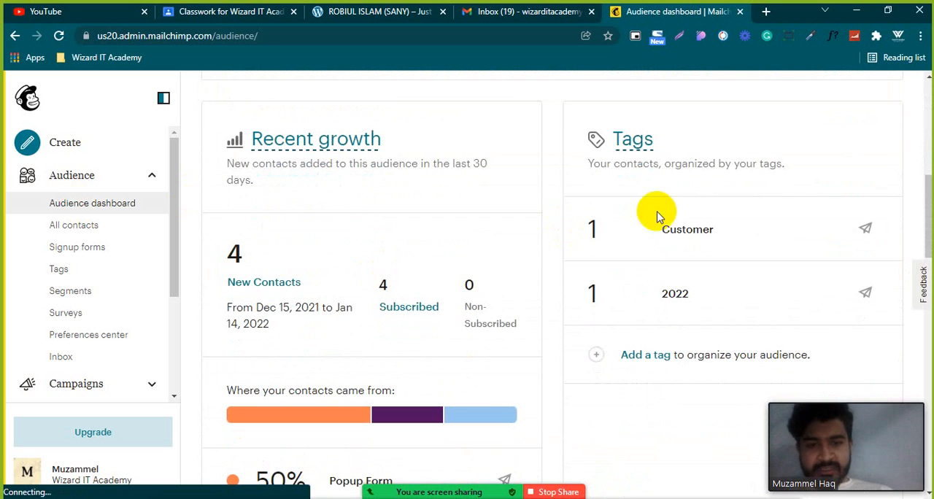
scroll(576, 335, "up", 2)
scroll(578, 307, "down", 2)
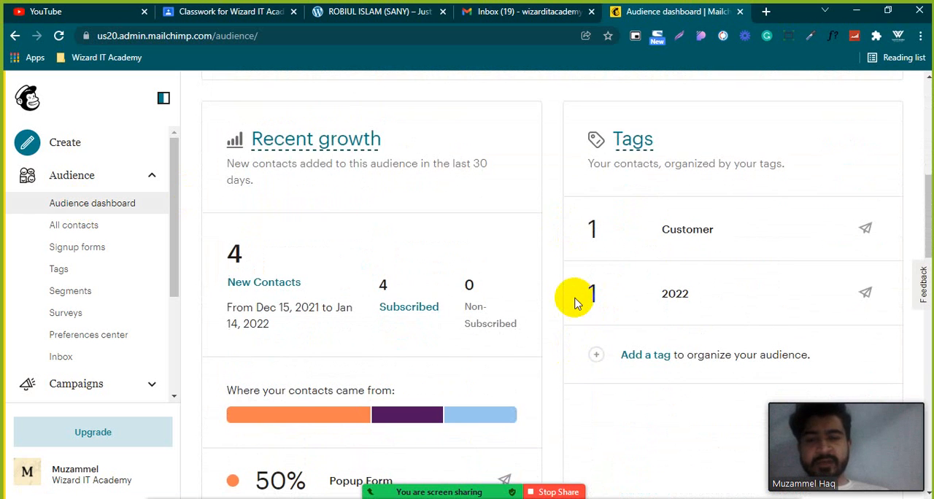
scroll(577, 303, "down", 4)
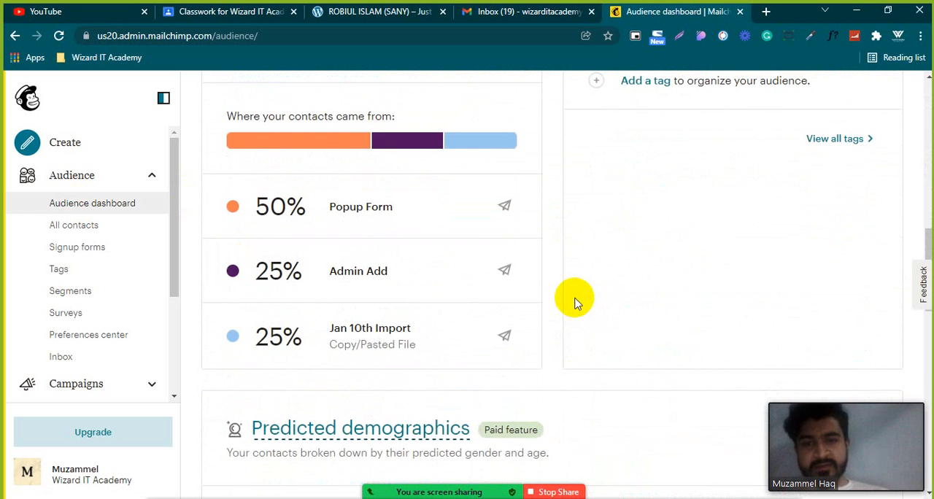
scroll(574, 303, "up", 1)
scroll(575, 303, "down", 4)
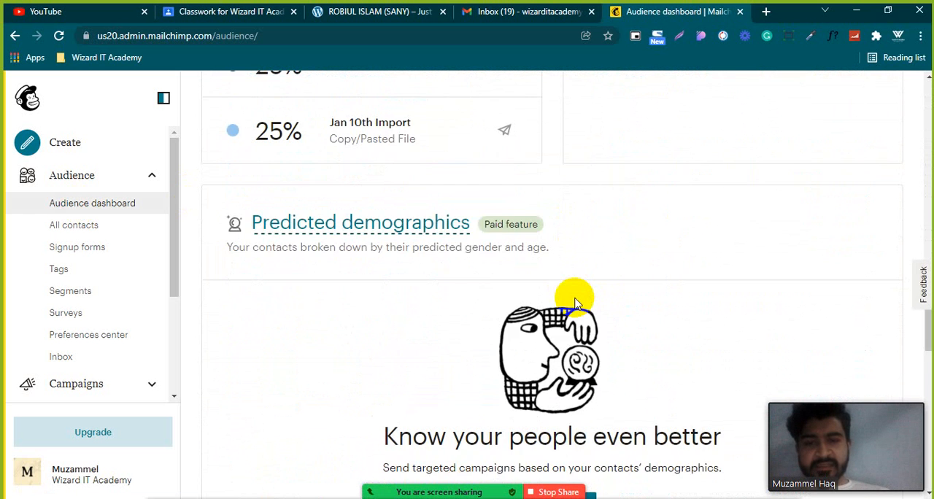
scroll(575, 303, "up", 4)
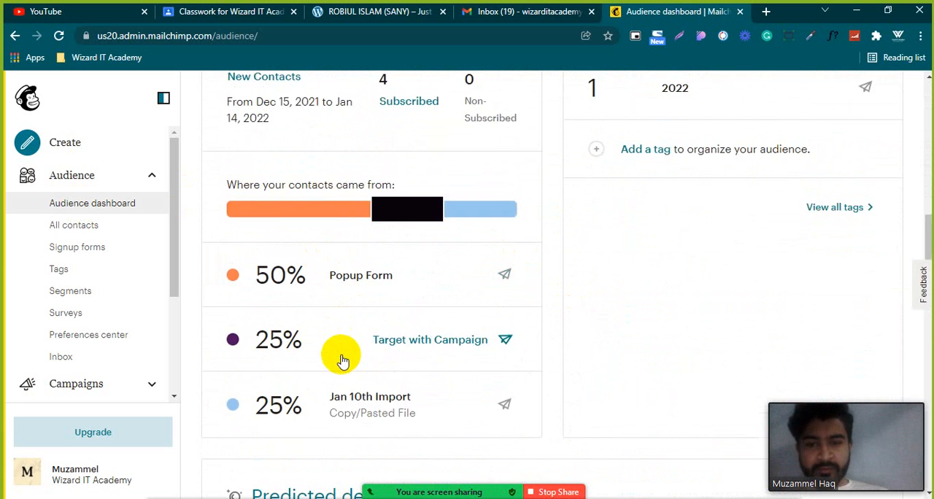
scroll(340, 357, "down", 2)
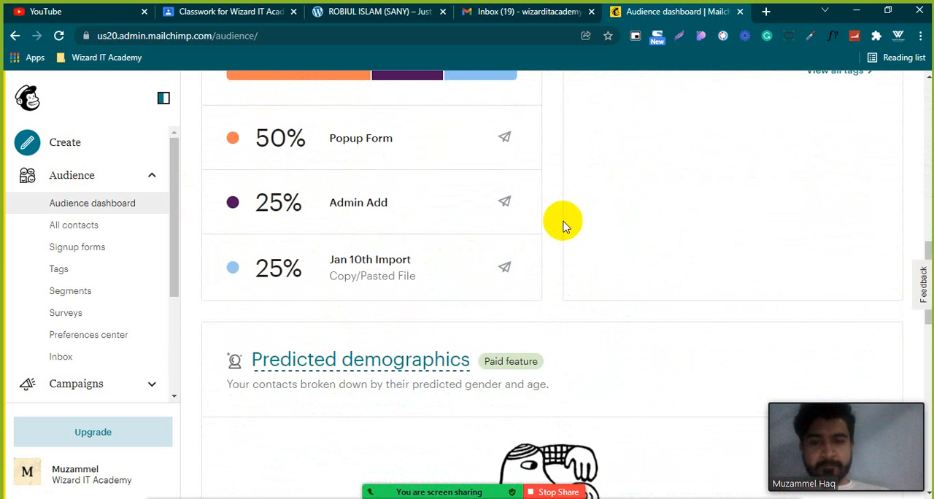
scroll(553, 261, "down", 1)
scroll(567, 221, "up", 6)
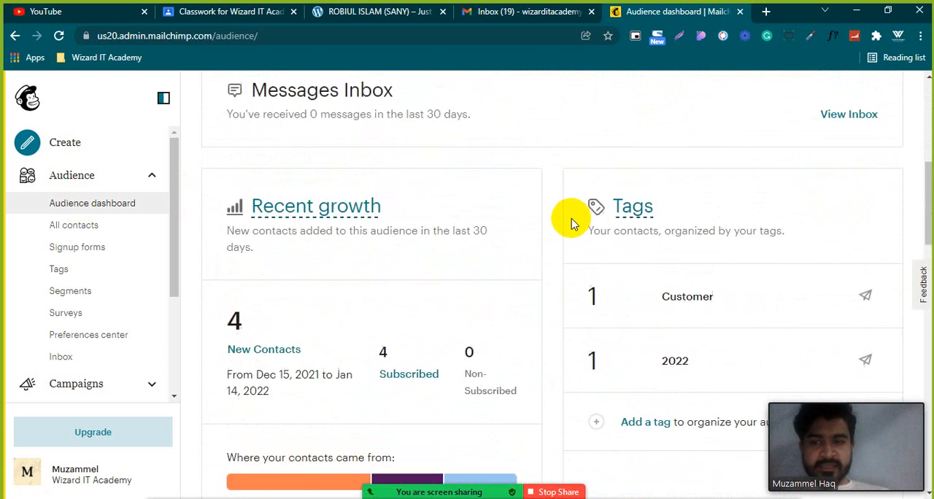
scroll(571, 224, "up", 5)
scroll(568, 218, "down", 3)
scroll(567, 227, "up", 3)
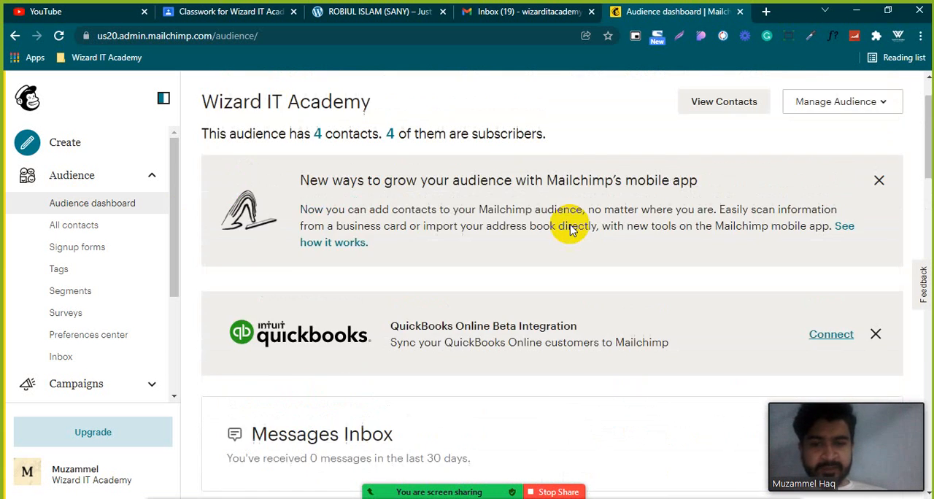
scroll(540, 252, "down", 1)
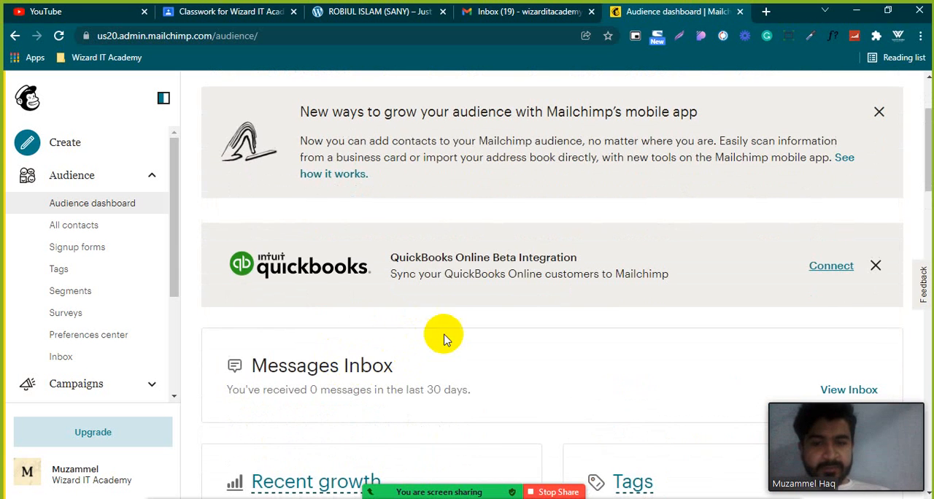
scroll(444, 333, "up", 2)
scroll(444, 333, "down", 1)
scroll(449, 321, "up", 1)
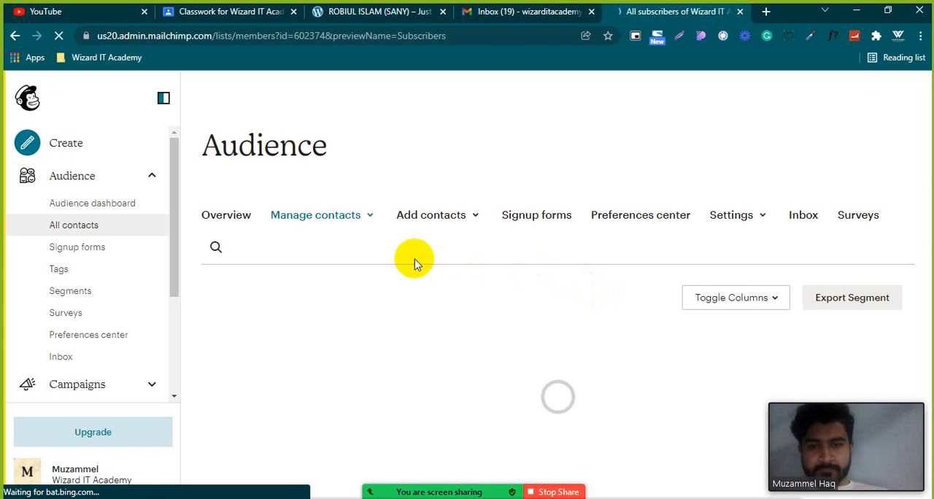
Select the second and third contacts in the subscriber list and apply the 2022 tag to them.
scroll(416, 305, "down", 2)
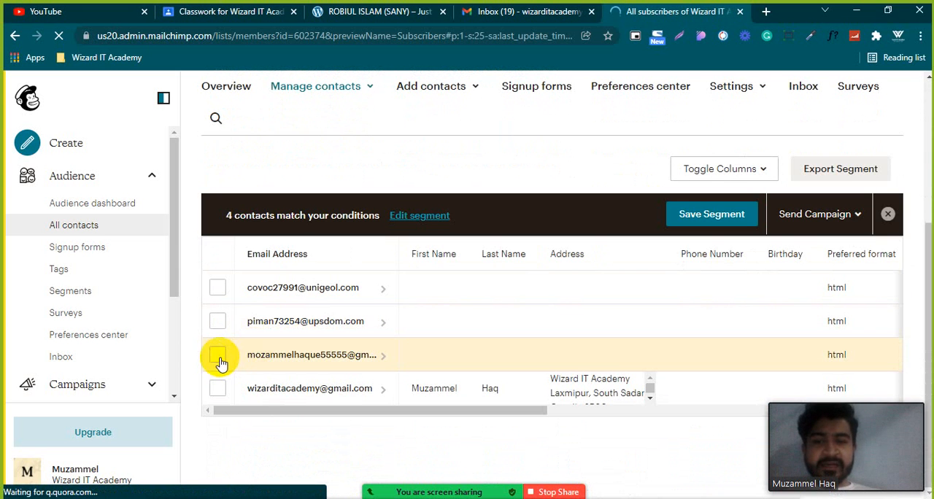
left_click(217, 356)
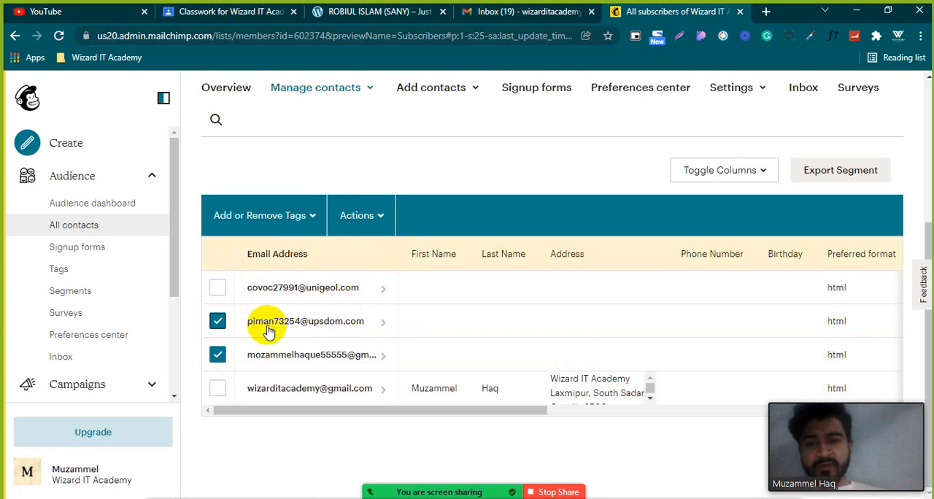
left_click(375, 219)
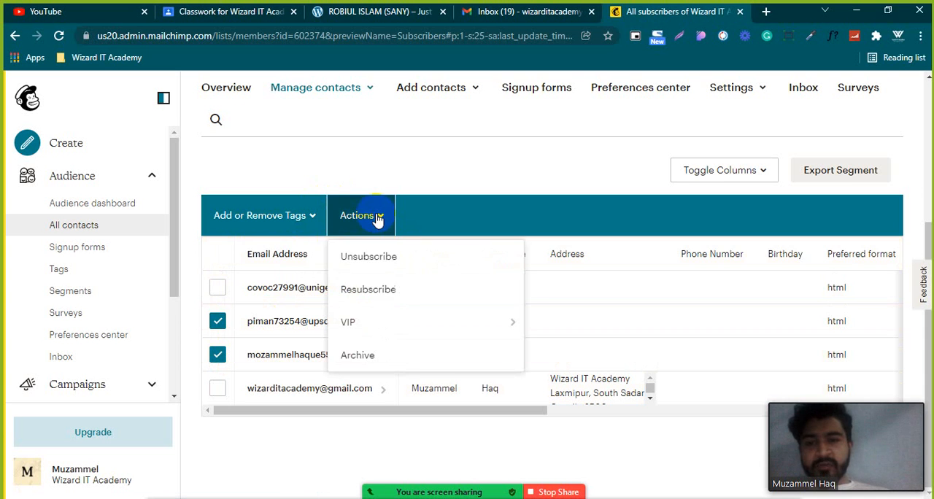
left_click(228, 228)
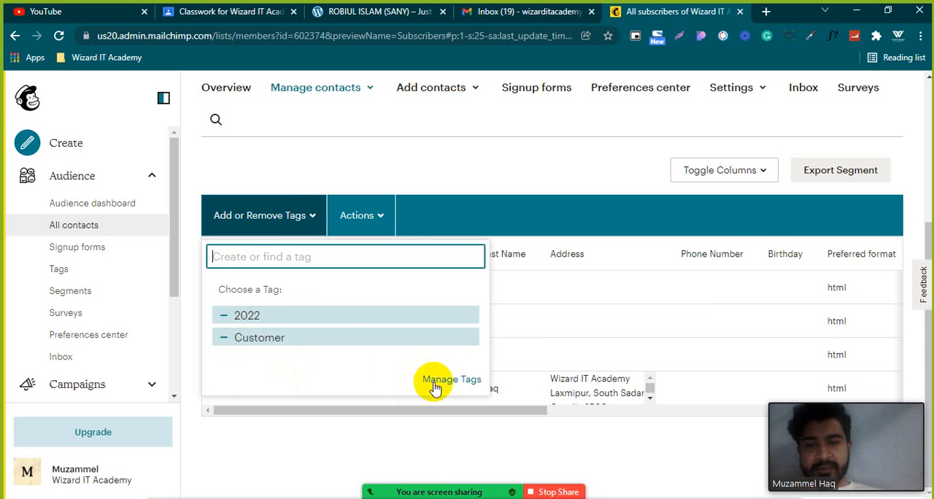
left_click(276, 317)
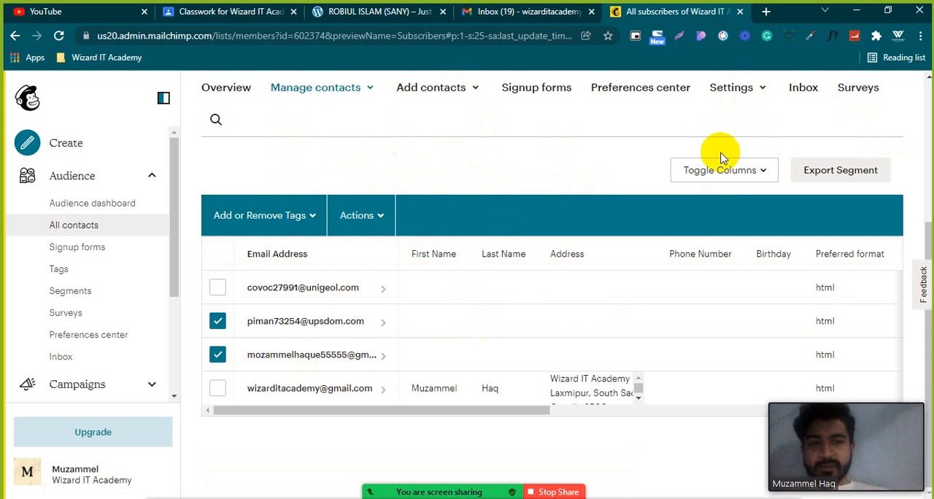
Open the audience's signup forms and look over the available form types.
left_click(78, 252)
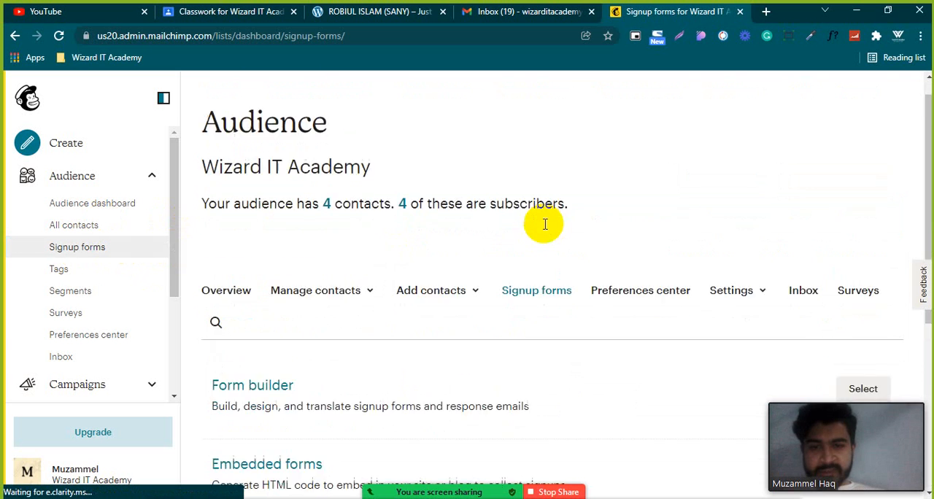
scroll(542, 223, "down", 5)
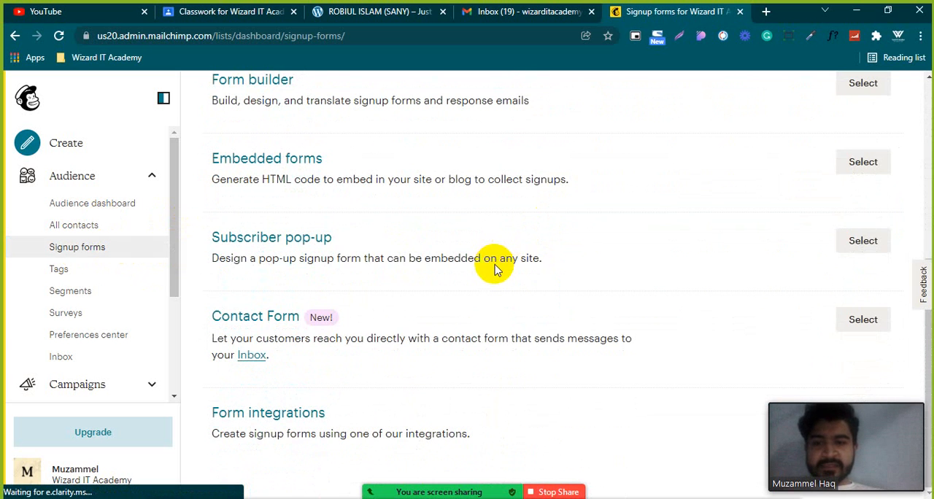
scroll(490, 270, "up", 3)
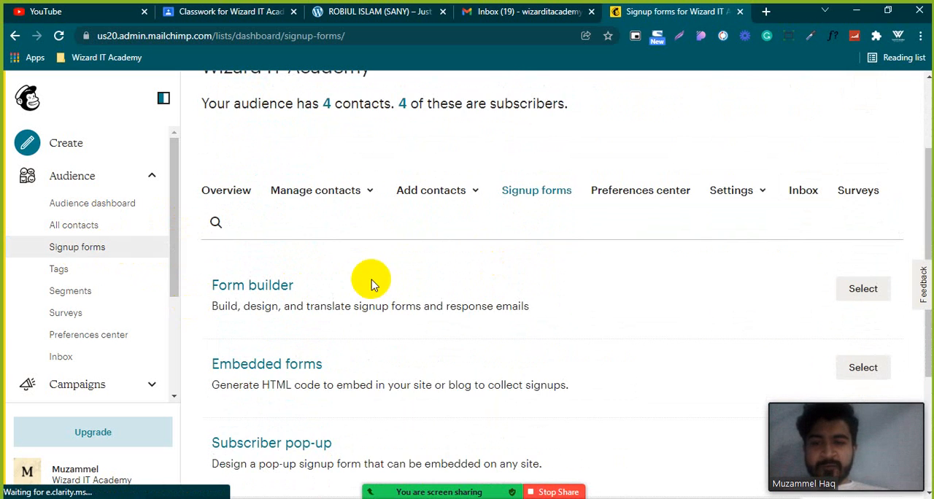
scroll(379, 269, "down", 2)
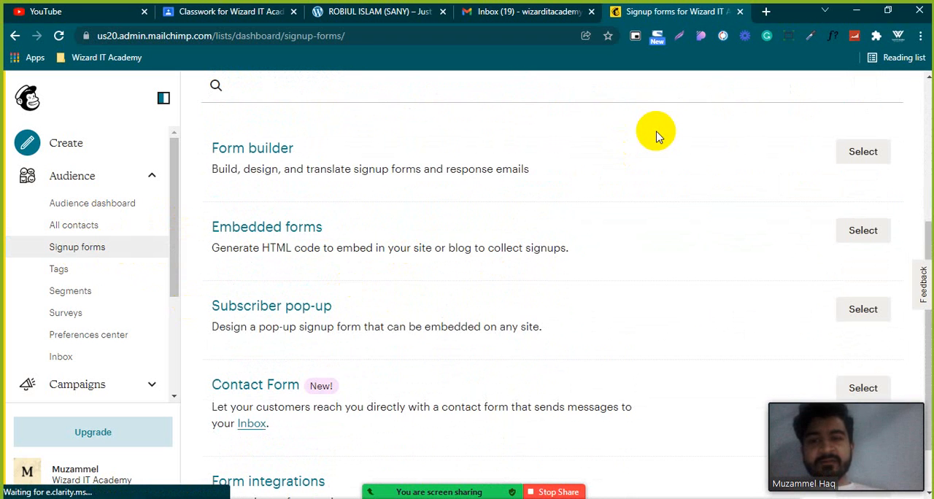
scroll(325, 208, "down", 1)
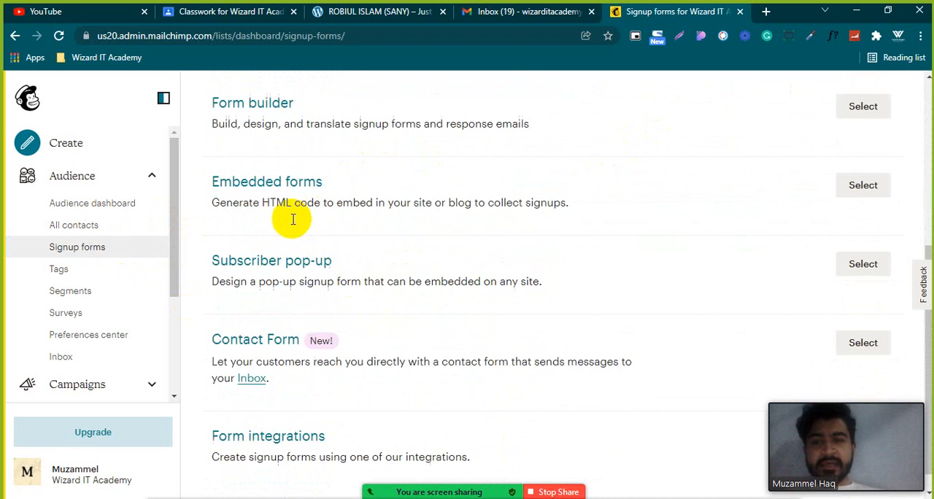
scroll(474, 173, "up", 1)
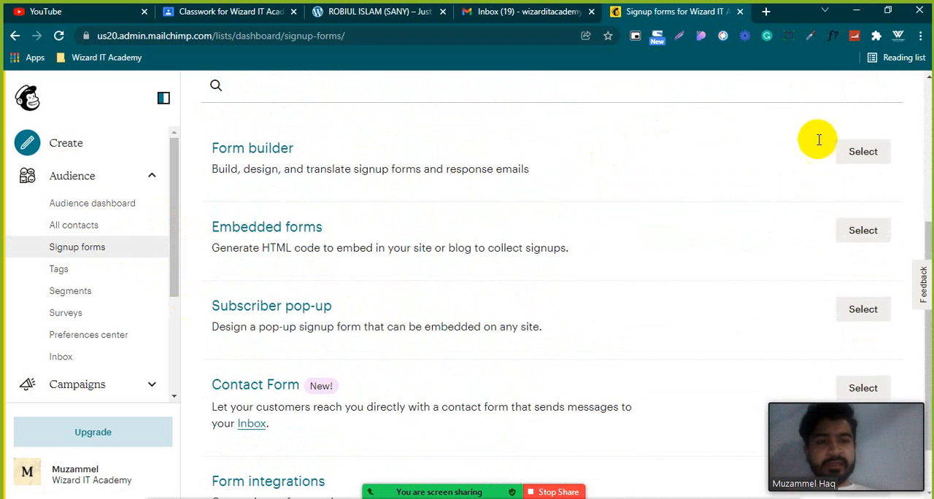
Open the form builder and look over the signup form's fields, from Email Address down to the preferred format options.
left_click(861, 150)
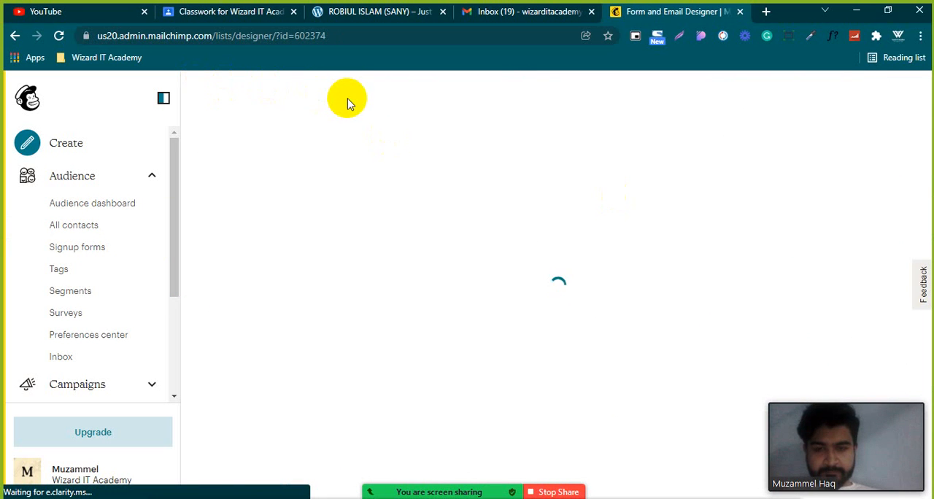
scroll(361, 226, "down", 3)
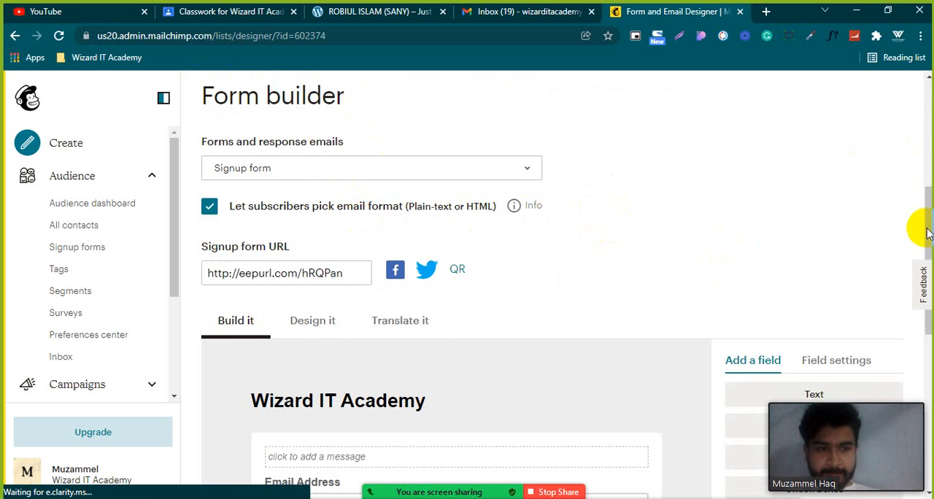
scroll(927, 232, "down", 4)
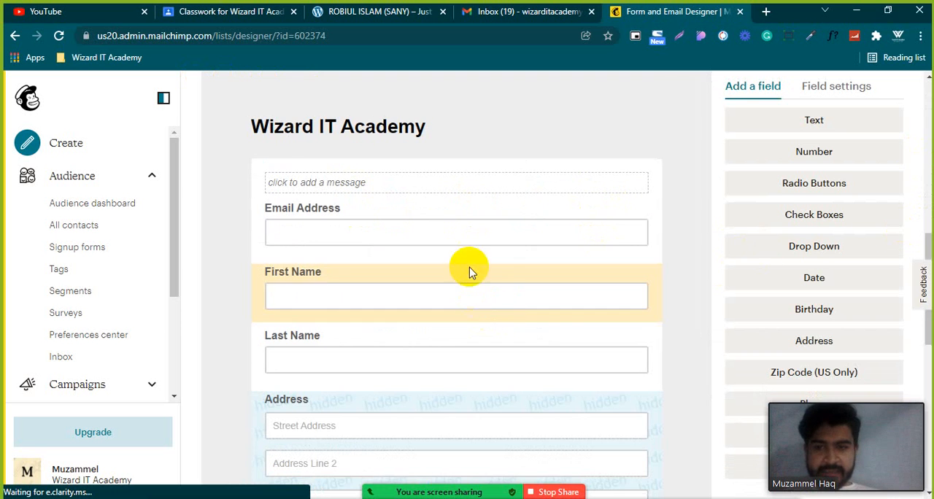
scroll(469, 252, "down", 5)
scroll(469, 255, "down", 2)
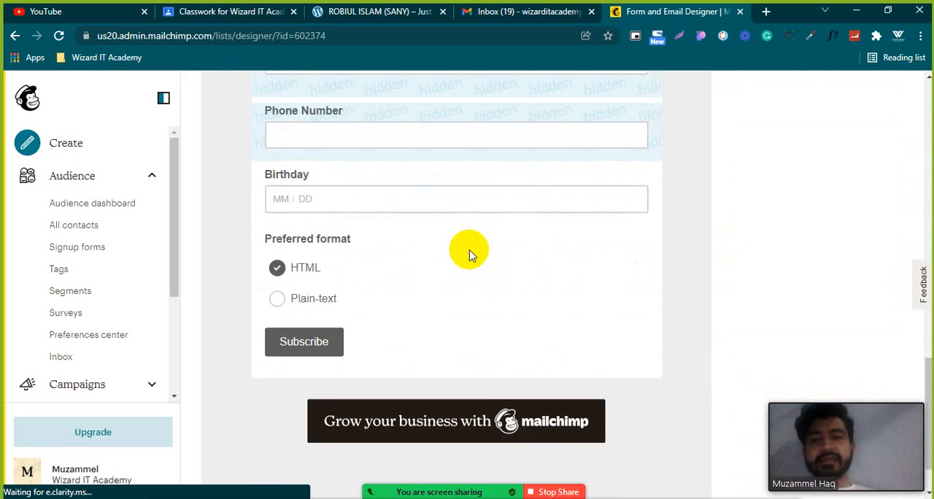
scroll(470, 258, "down", 1)
scroll(481, 257, "up", 4)
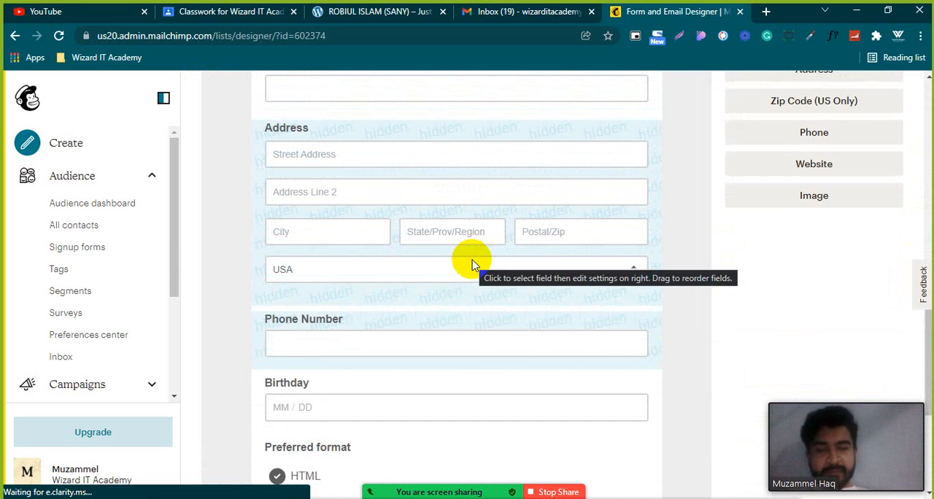
scroll(486, 215, "up", 5)
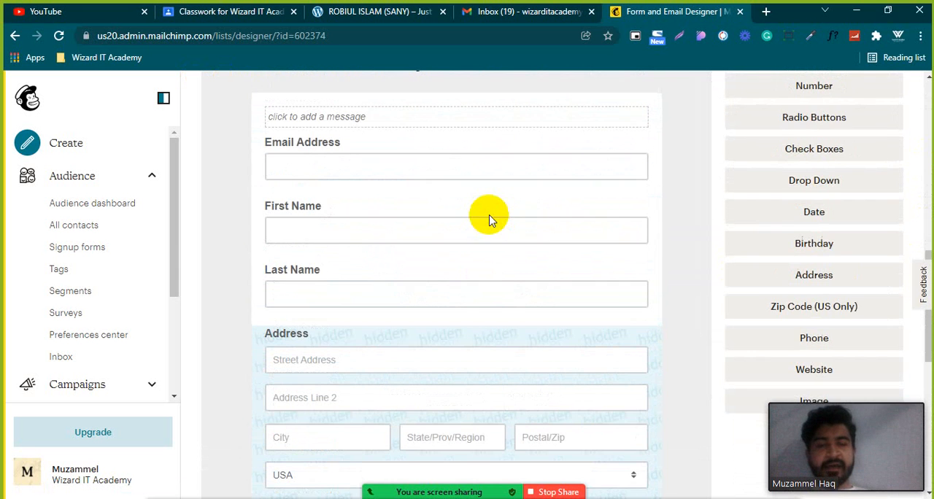
scroll(488, 221, "up", 1)
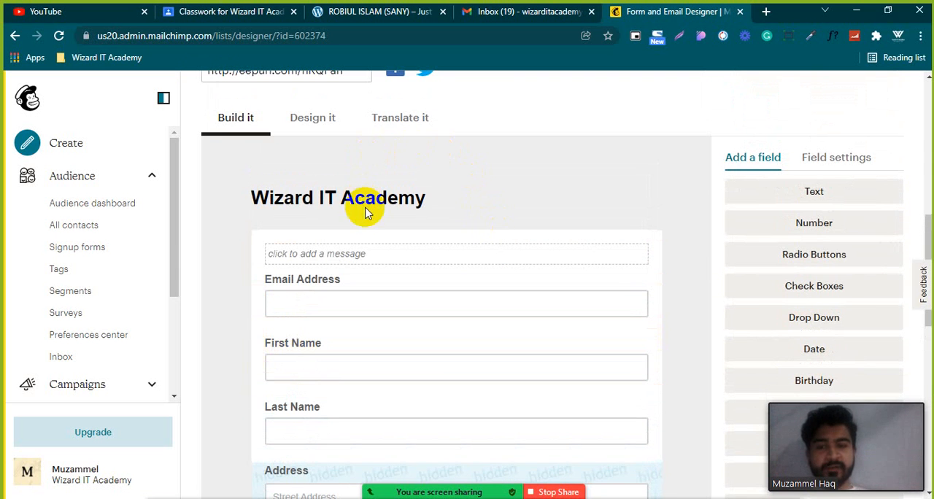
scroll(334, 285, "down", 2)
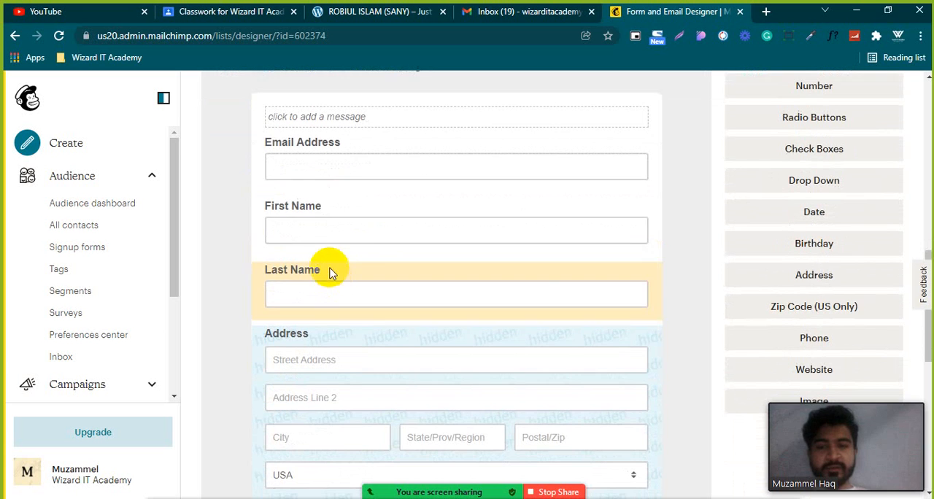
scroll(305, 329, "down", 3)
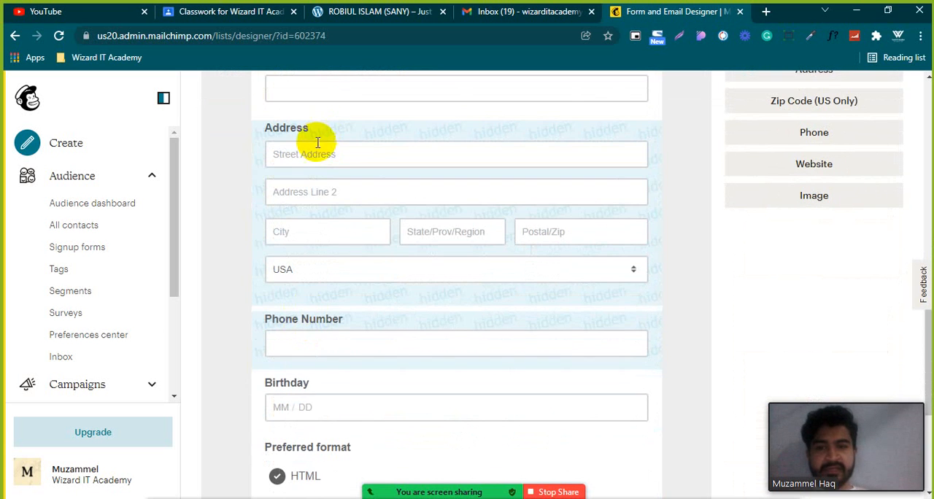
scroll(303, 154, "up", 2)
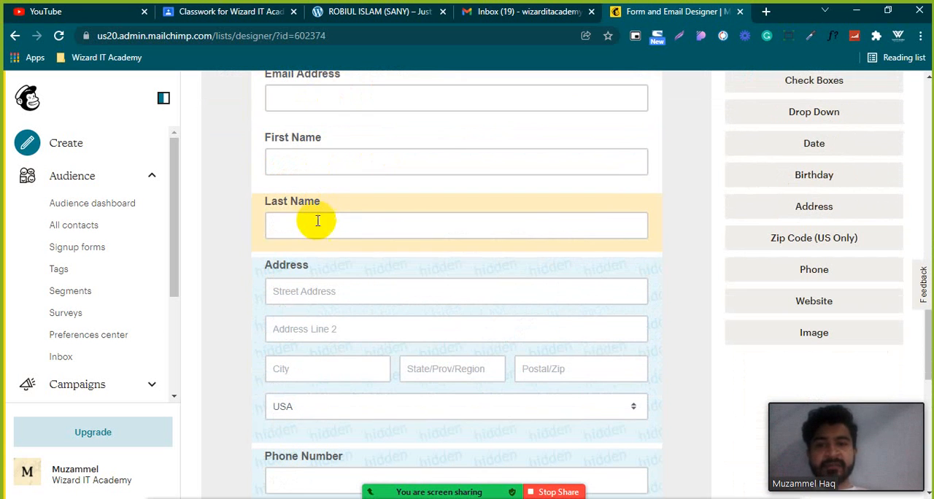
scroll(314, 219, "down", 2)
scroll(310, 222, "down", 3)
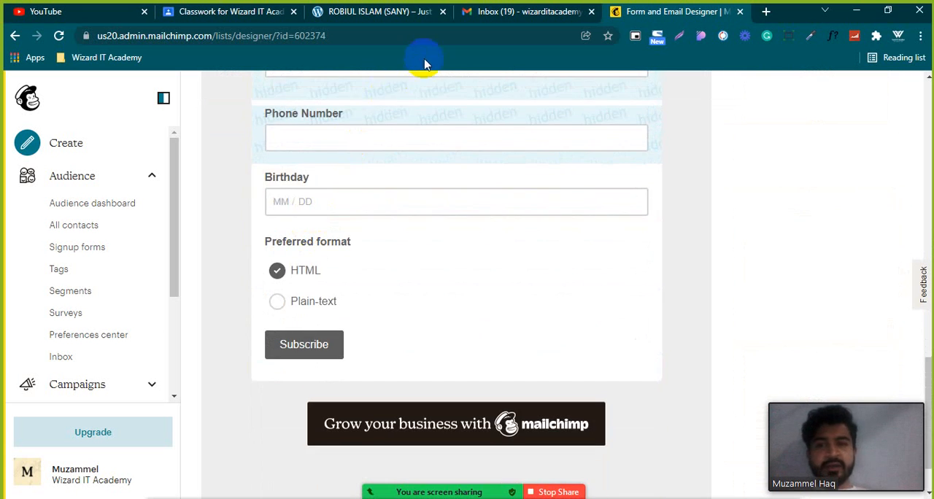
Check the All Departments menu on the Besa store website and return to the Mailchimp form builder.
left_click(380, 12)
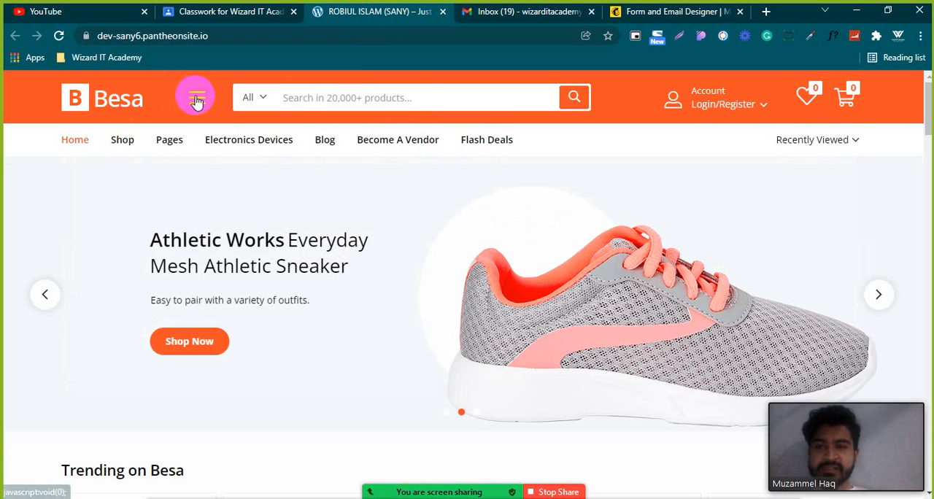
left_click(195, 98)
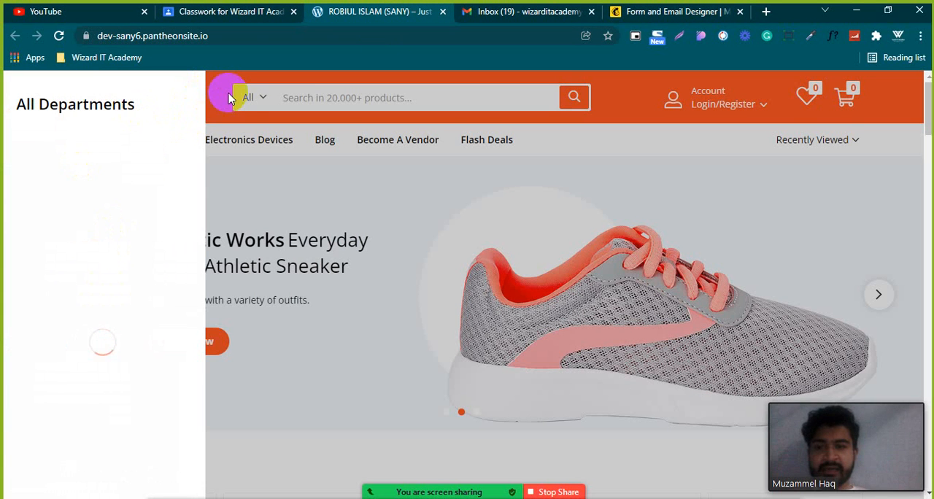
left_click(229, 97)
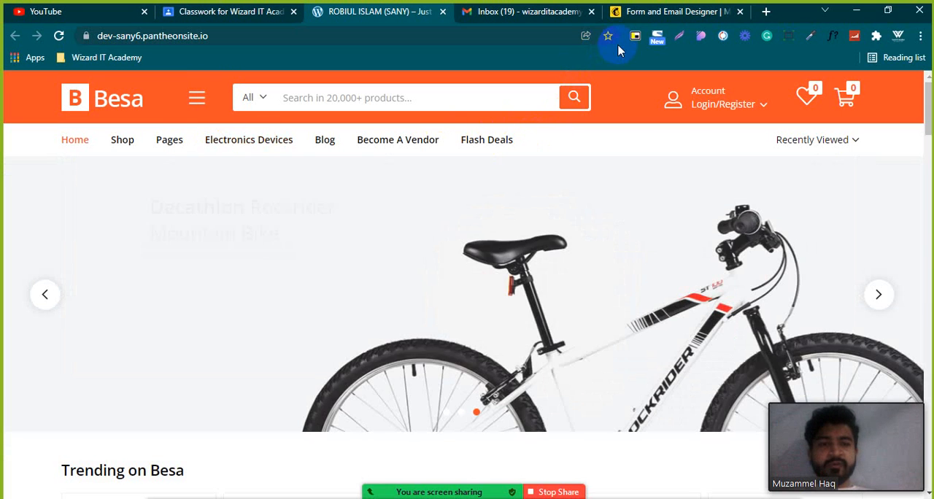
left_click(660, 13)
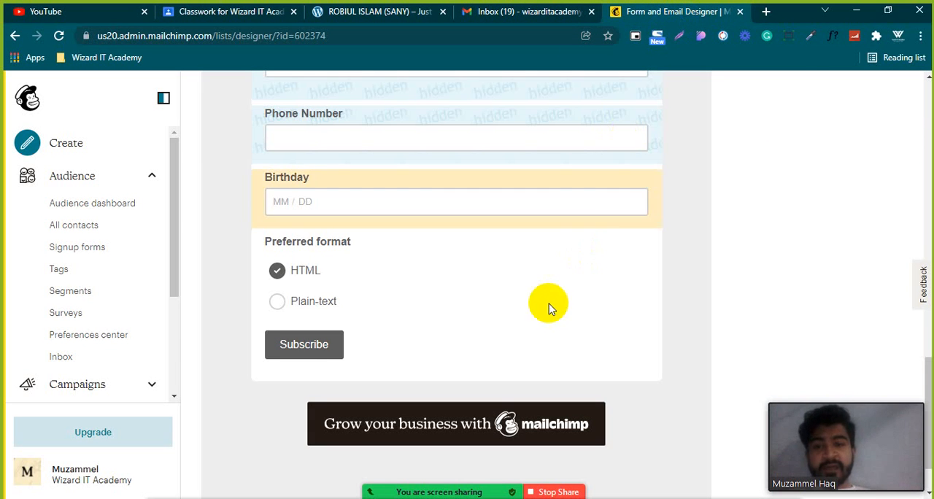
Open the signup form's design settings and look over the page background options and the form preview.
scroll(481, 332, "down", 1)
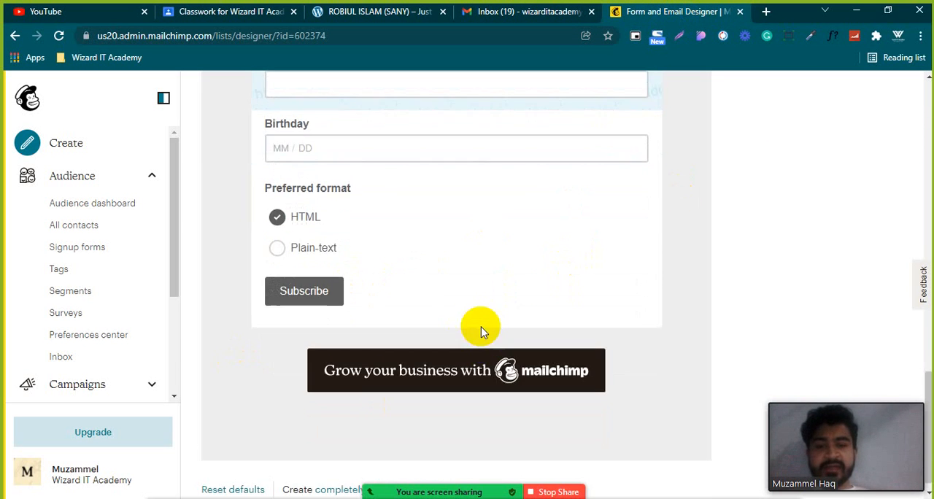
scroll(445, 328, "up", 3)
scroll(387, 312, "up", 7)
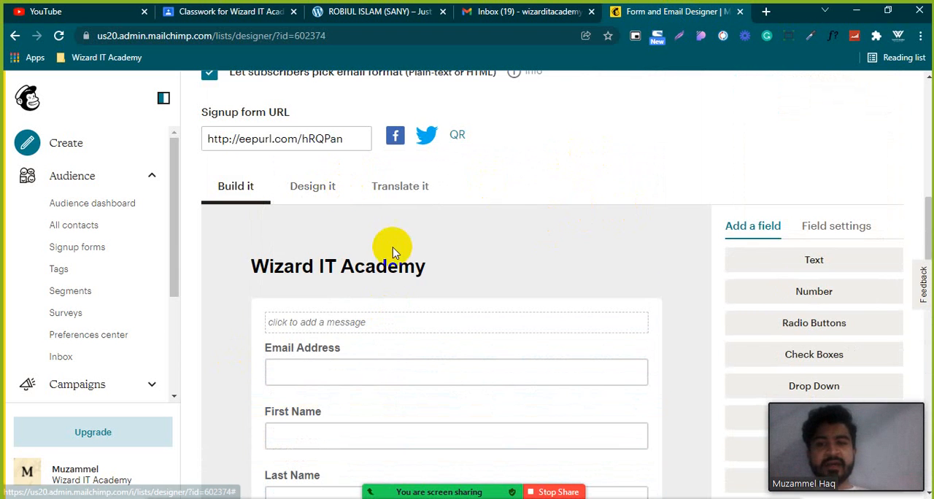
scroll(382, 250, "up", 3)
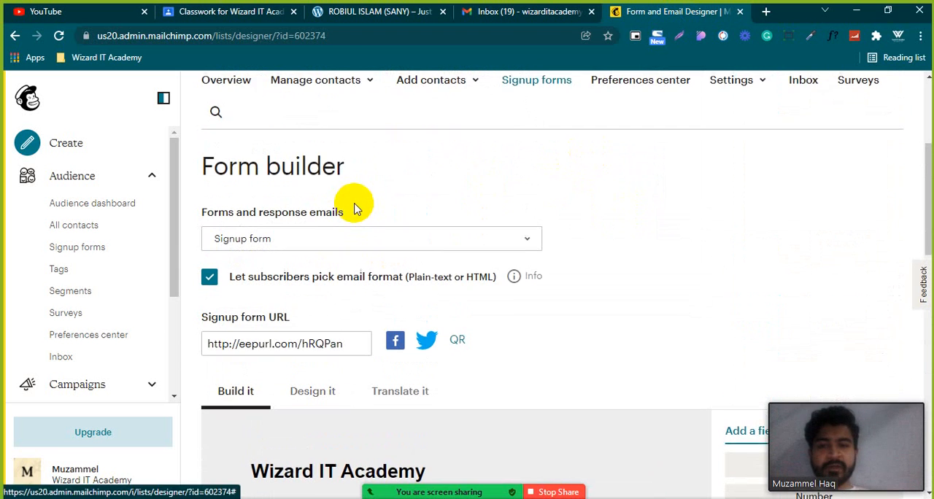
scroll(354, 202, "down", 2)
left_click(341, 256)
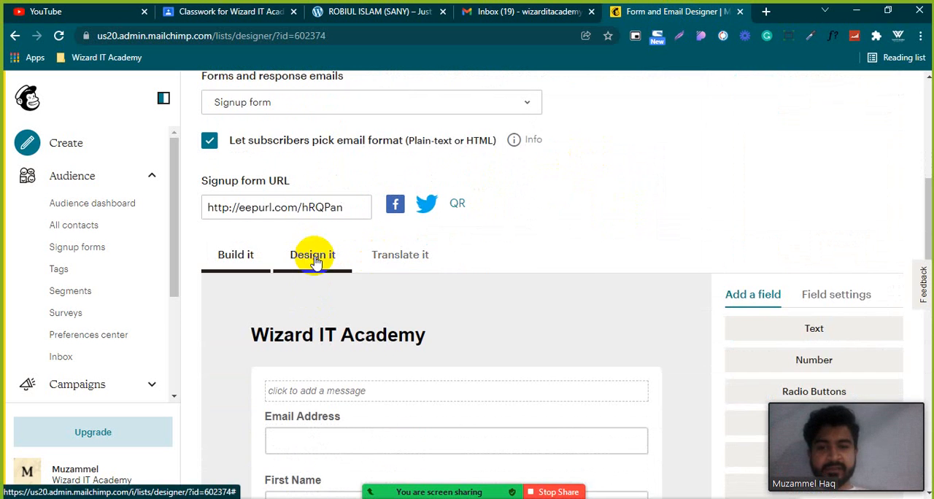
scroll(508, 382, "down", 1)
scroll(503, 343, "down", 3)
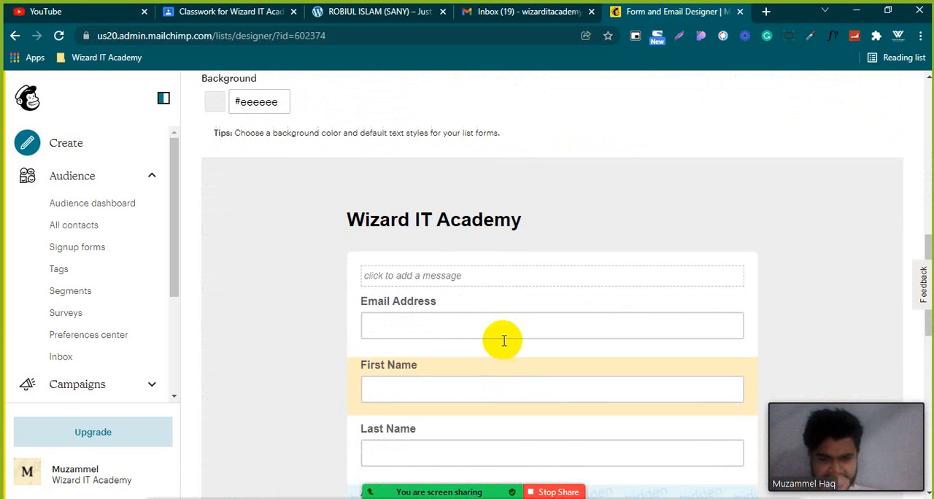
scroll(438, 292, "down", 3)
scroll(422, 302, "down", 3)
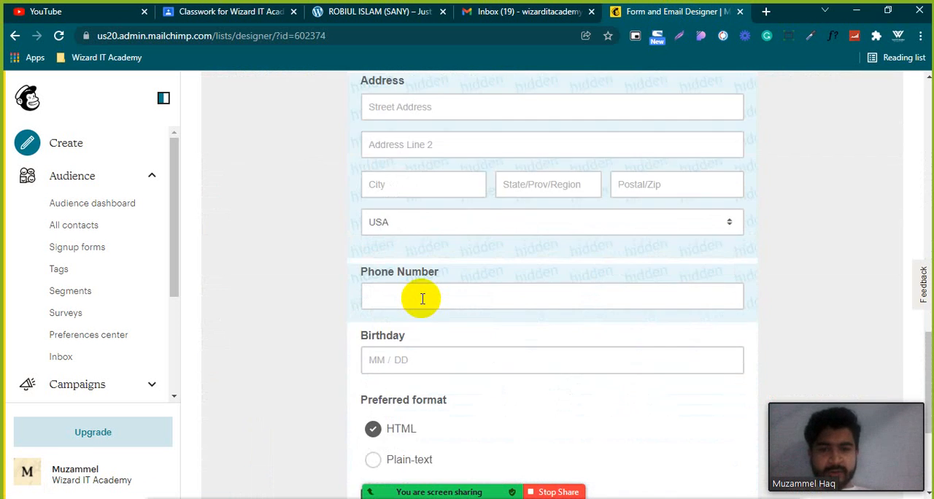
scroll(421, 295, "up", 6)
scroll(421, 219, "up", 1)
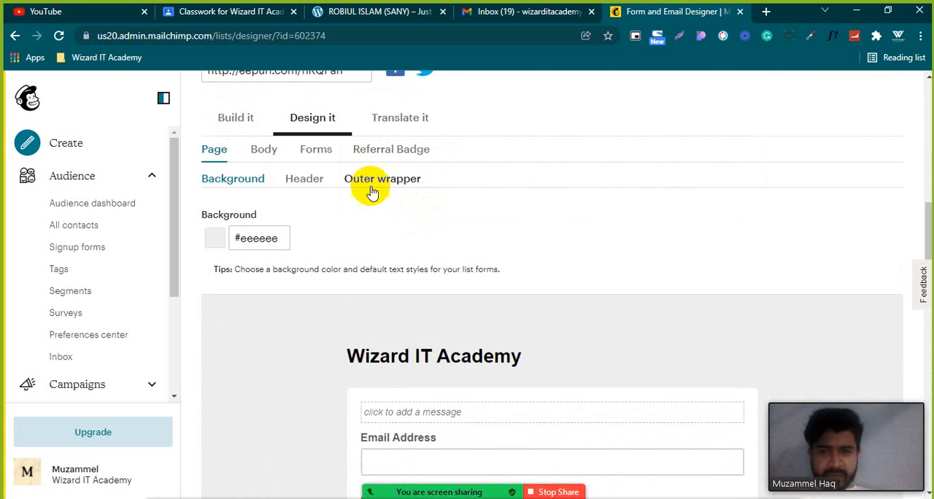
Open the signup form's translation settings and set the text direction to Right-to-Left.
left_click(391, 123)
scroll(359, 193, "down", 3)
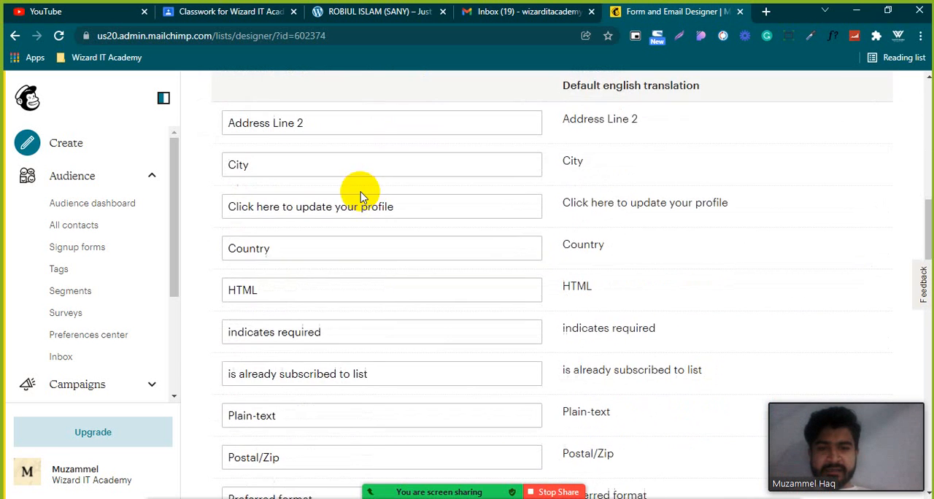
scroll(561, 214, "down", 4)
scroll(559, 216, "up", 7)
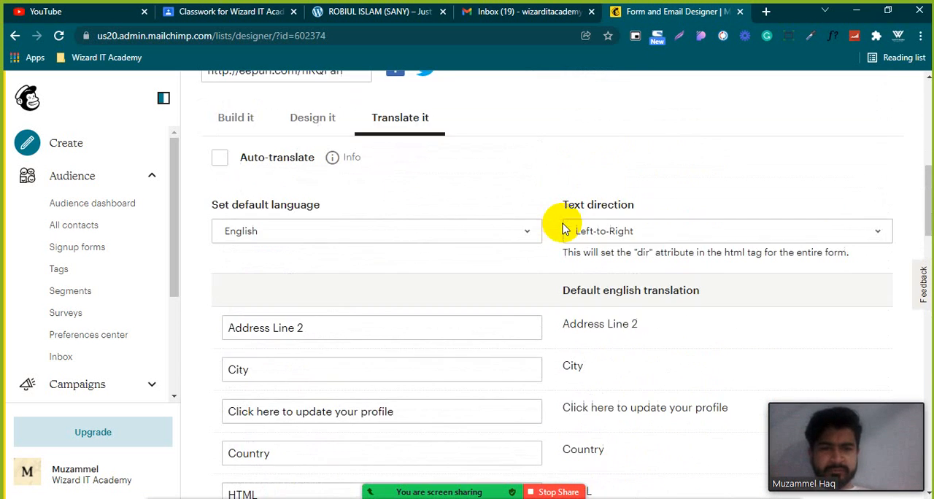
left_click(651, 232)
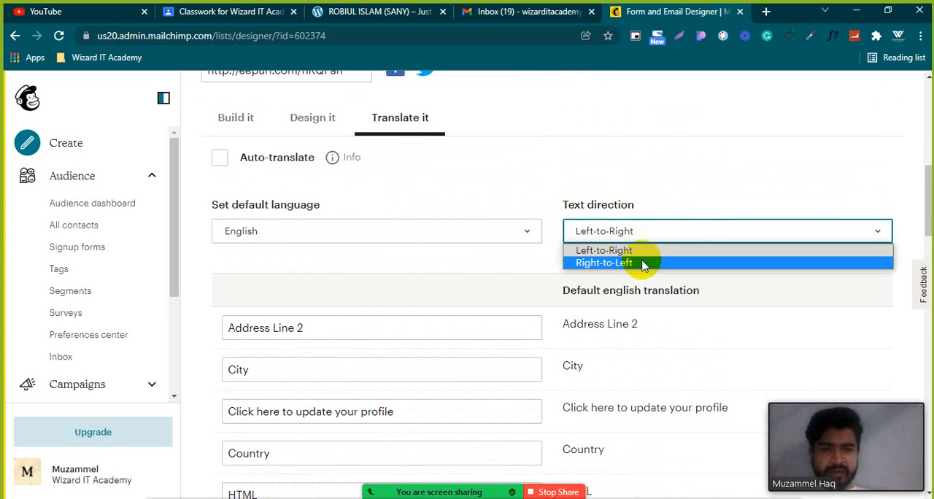
left_click(643, 258)
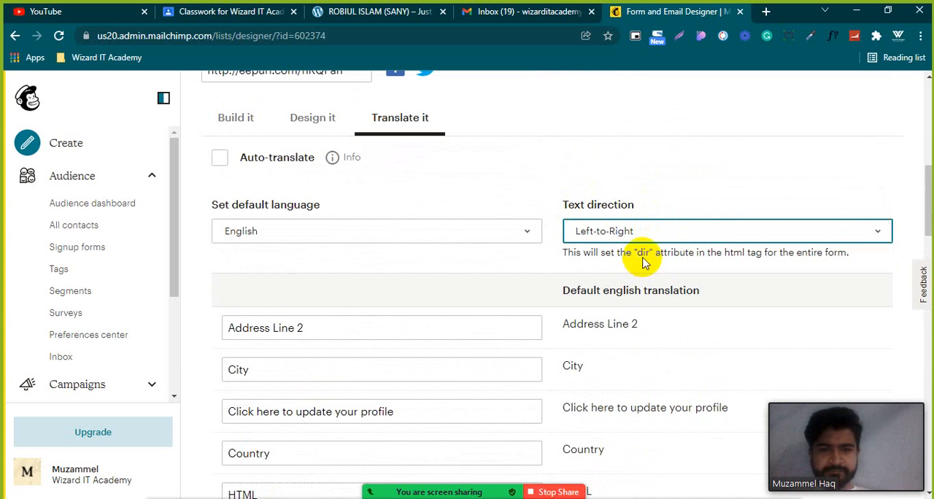
Set the signup form's default language to Arabic and look over the translated labels.
left_click(427, 236)
left_click(428, 237)
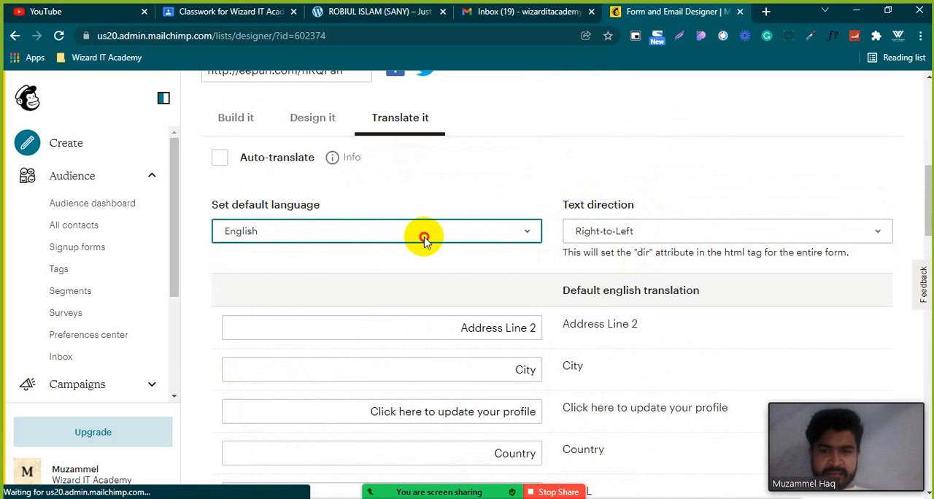
left_click(426, 237)
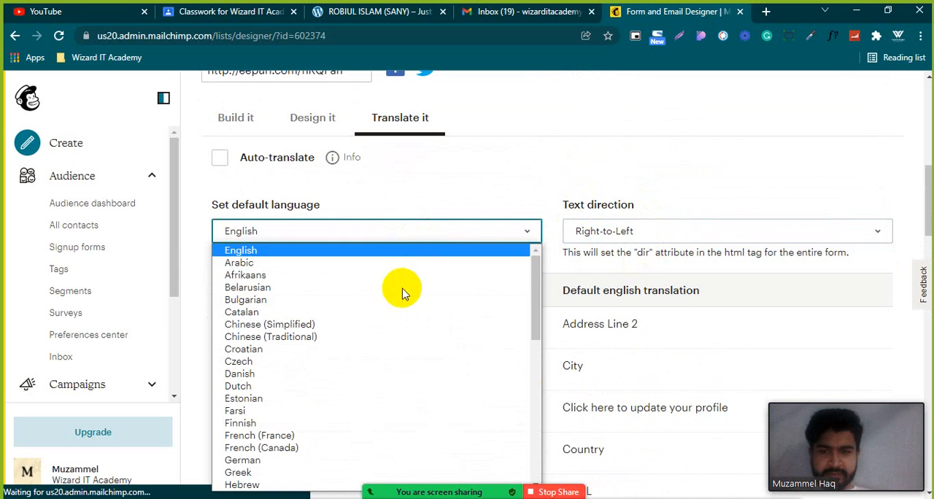
left_click(399, 264)
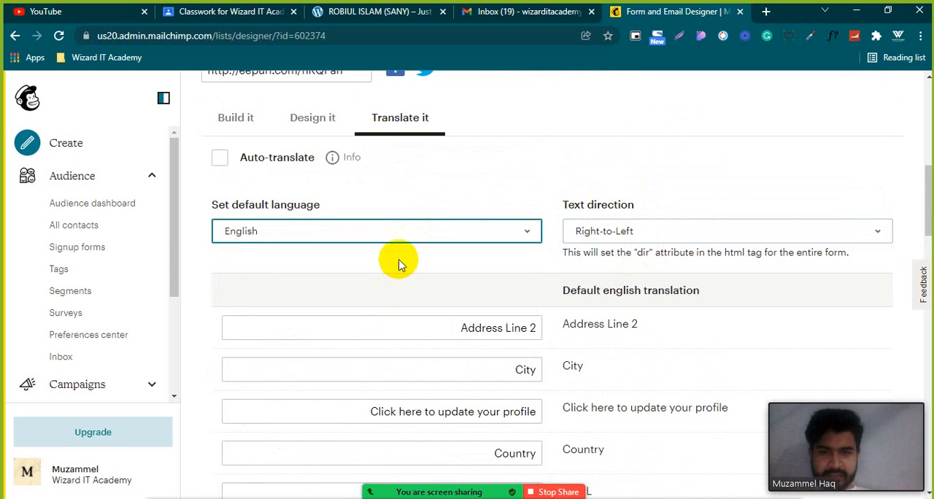
scroll(540, 186, "down", 3)
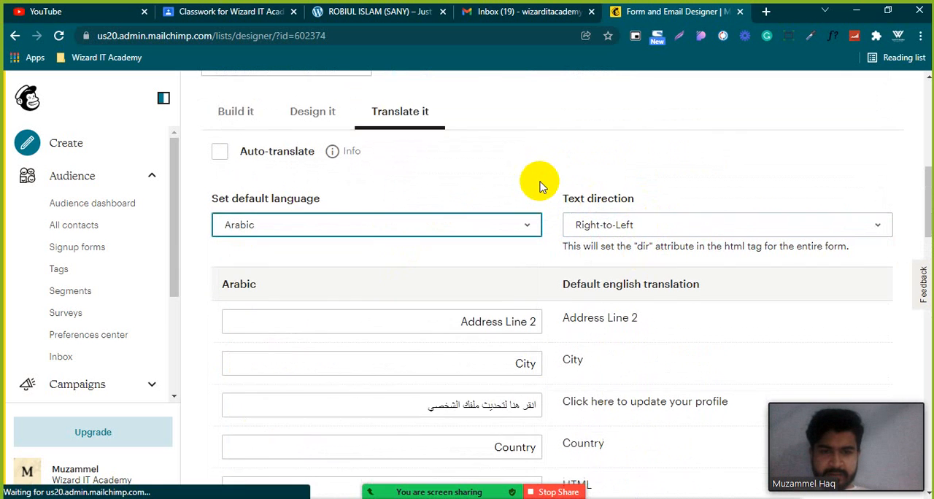
scroll(540, 182, "up", 2)
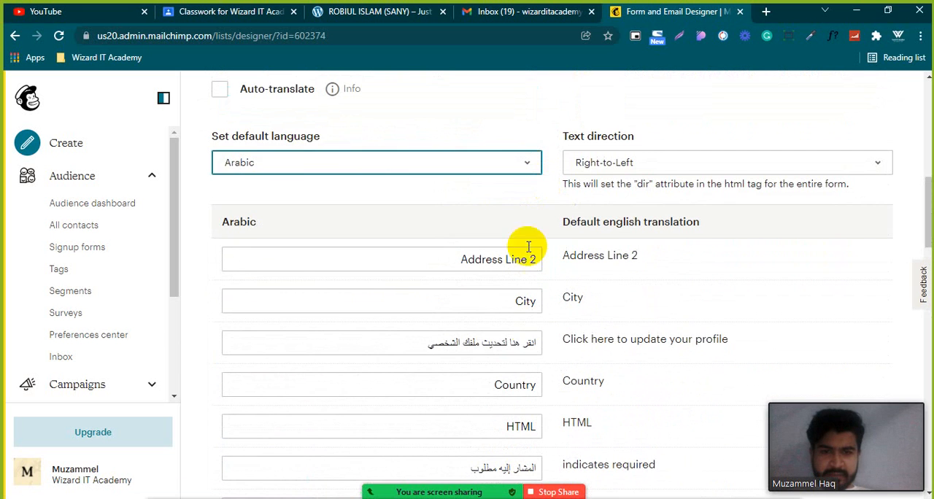
Check the Arabic text for updating the profile and the form's default language and text direction choices.
left_click(524, 342)
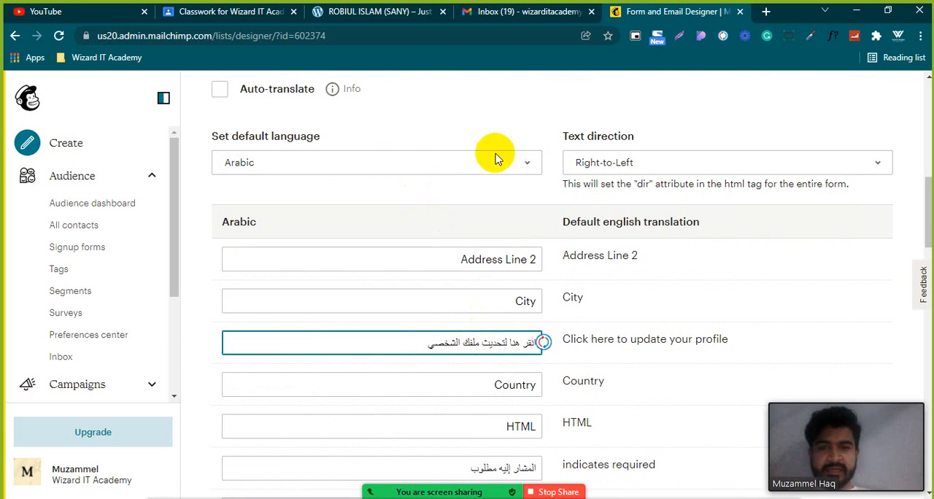
left_click(441, 163)
left_click(686, 160)
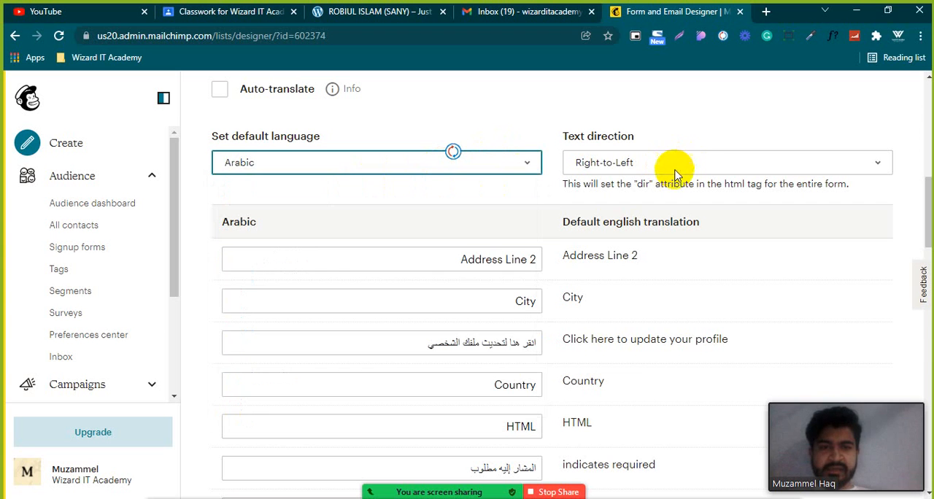
left_click(674, 168)
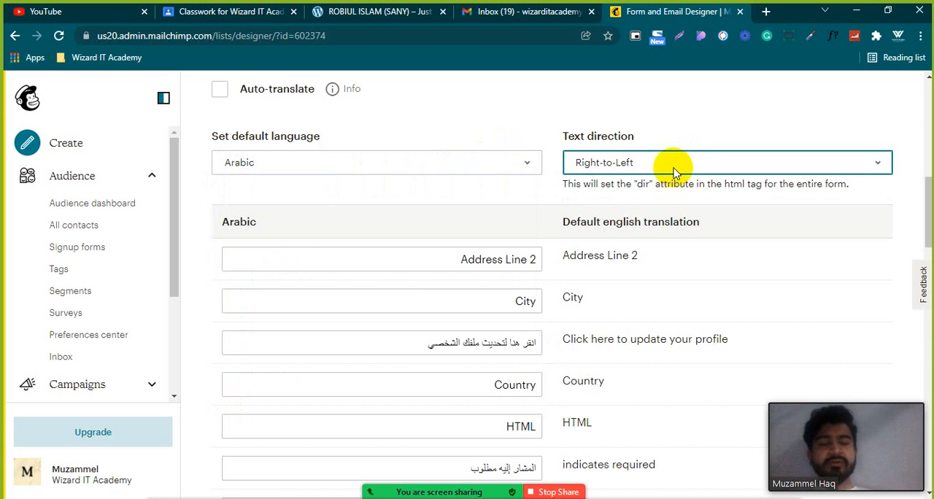
left_click(673, 170)
left_click(664, 188)
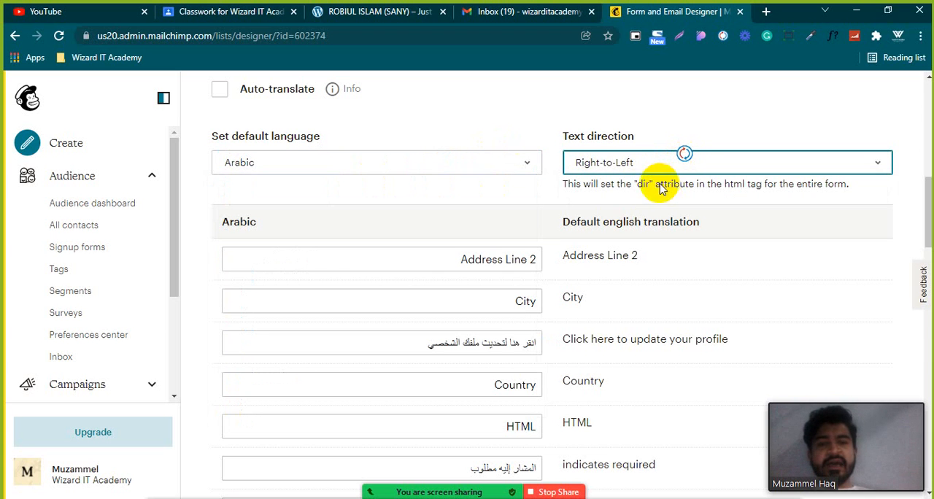
Set the signup form's text direction to Left-to-Right and default language to English, and look over the labels and form preview.
left_click(444, 169)
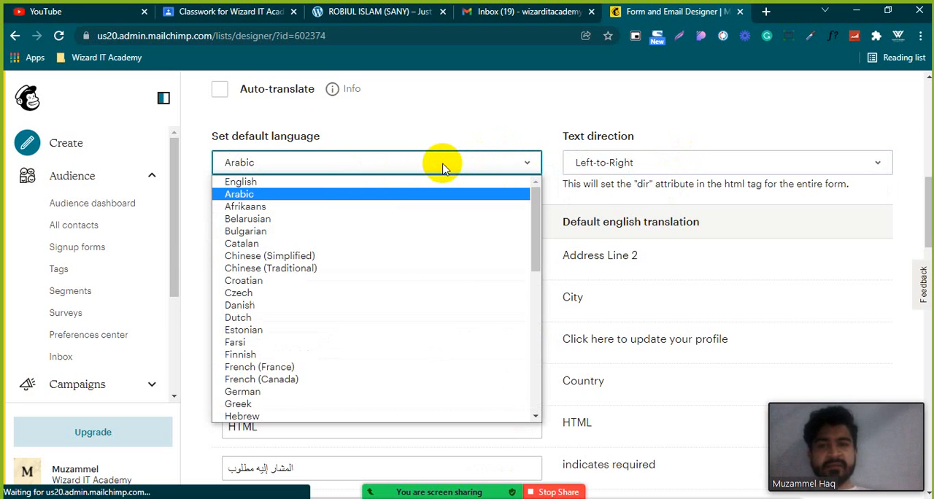
left_click(383, 188)
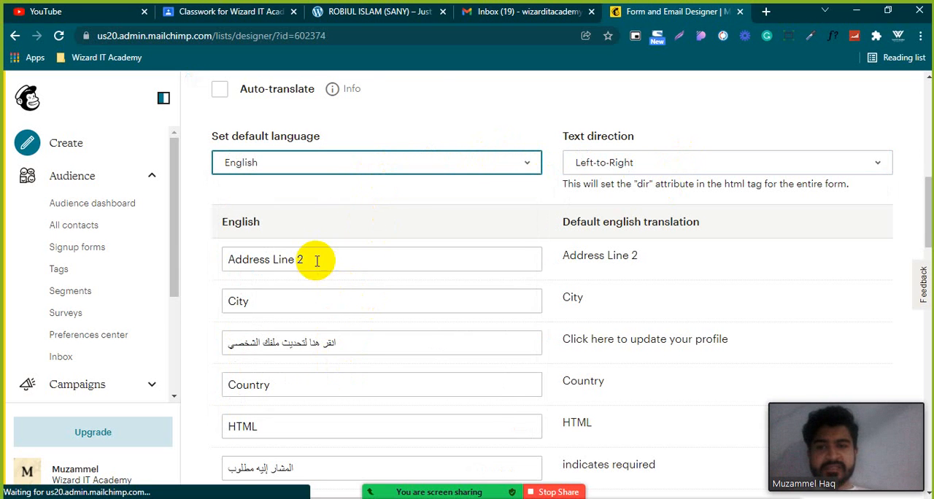
scroll(317, 262, "up", 1)
scroll(258, 247, "down", 5)
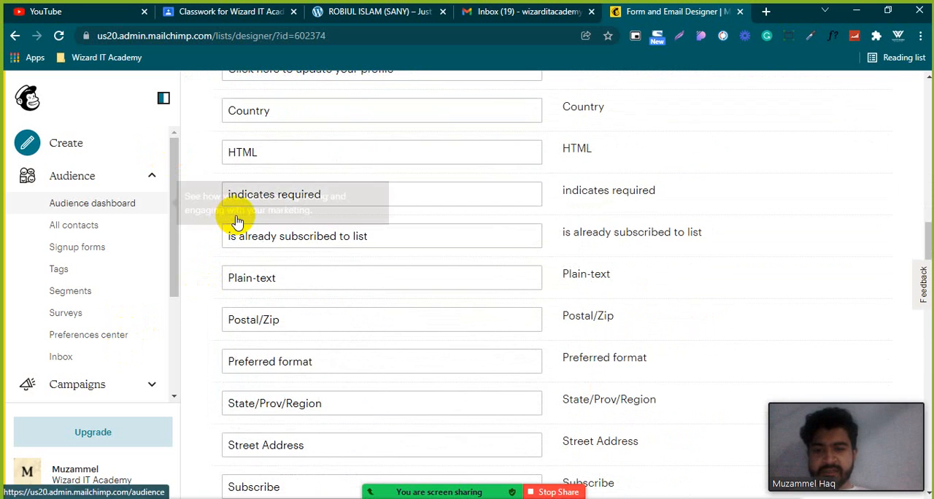
scroll(241, 218, "down", 8)
scroll(395, 219, "up", 4)
scroll(395, 219, "down", 4)
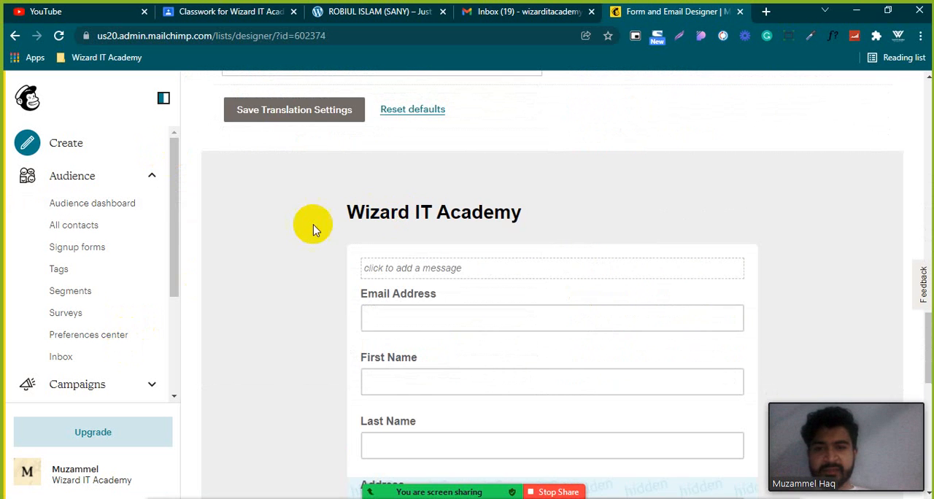
scroll(281, 233, "down", 8)
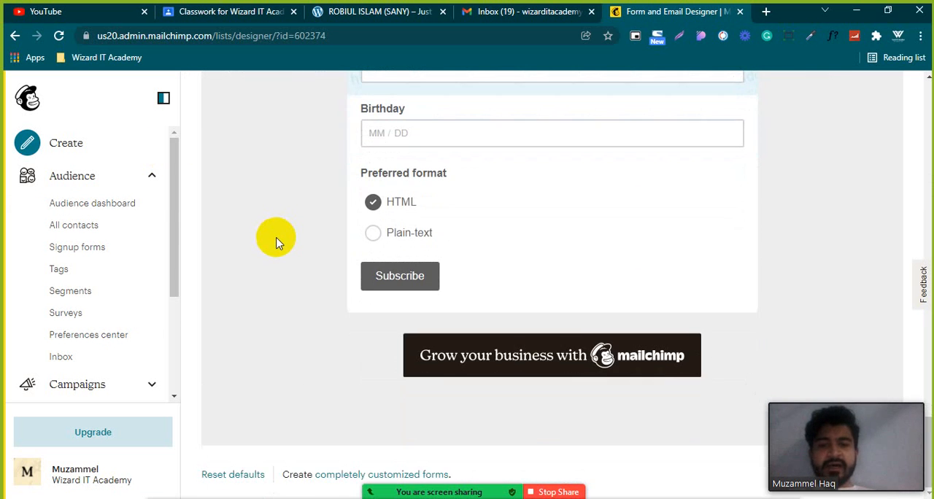
scroll(275, 243, "up", 12)
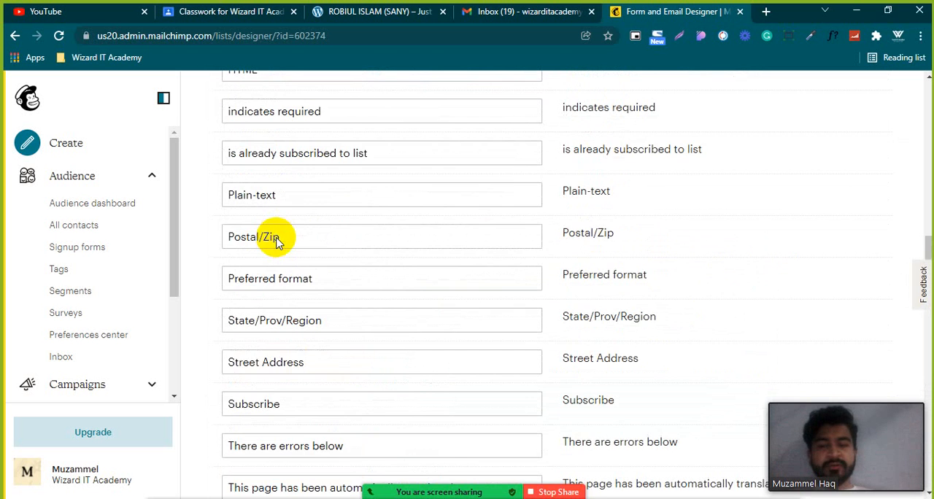
scroll(277, 235, "up", 6)
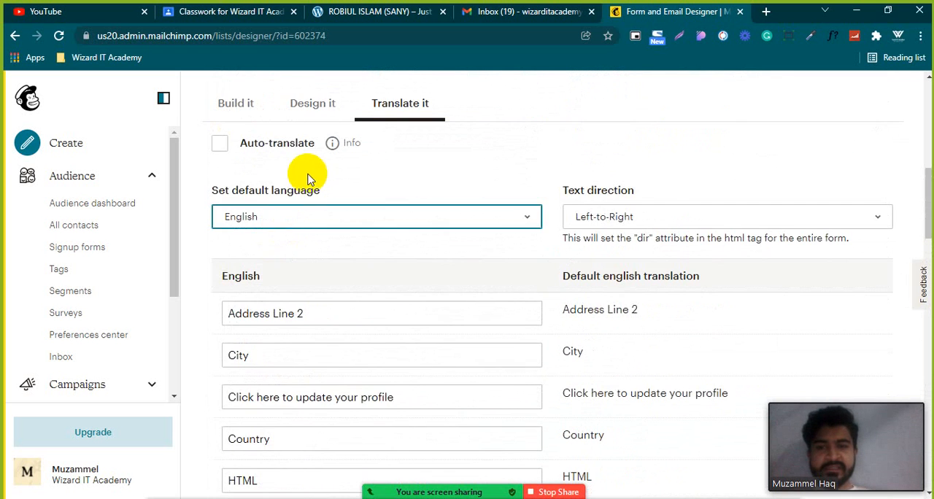
View the signup form's design settings, return to its build settings and look over the form fields.
scroll(307, 178, "up", 1)
left_click(311, 183)
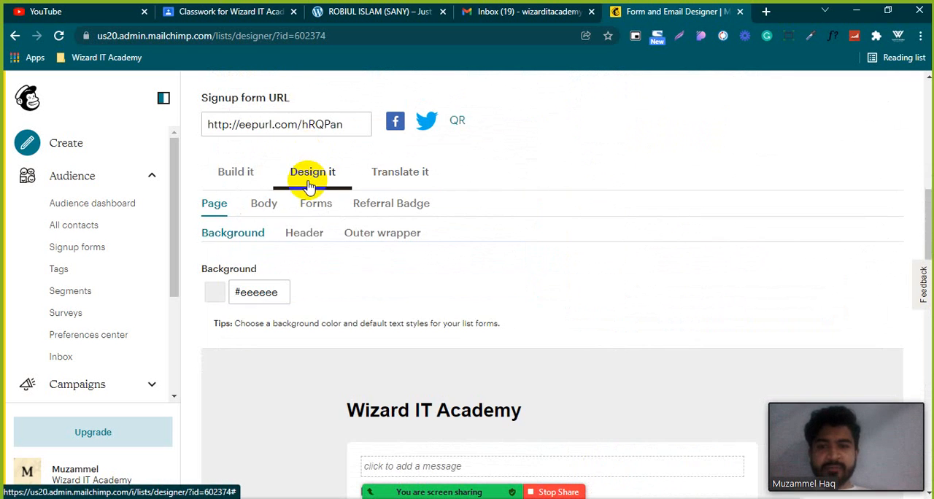
left_click(241, 175)
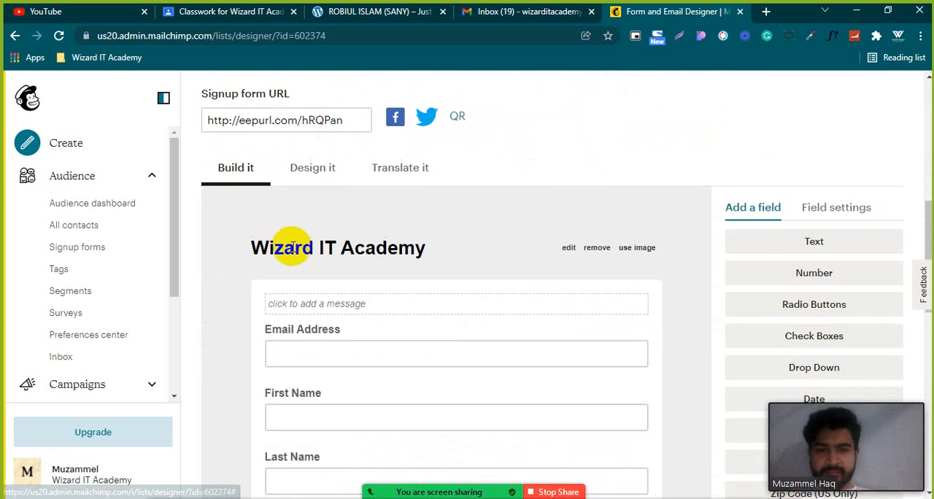
scroll(290, 248, "down", 2)
scroll(300, 244, "up", 1)
scroll(663, 199, "down", 7)
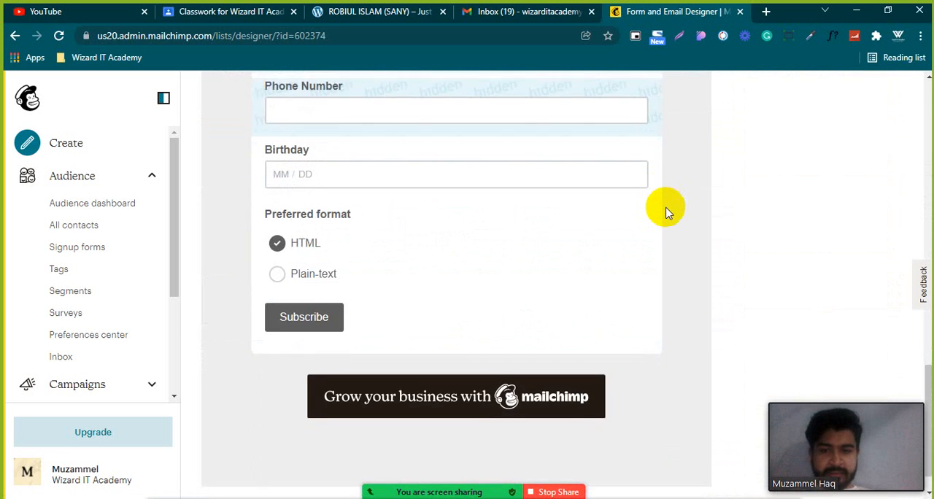
scroll(666, 210, "up", 10)
scroll(667, 208, "down", 3)
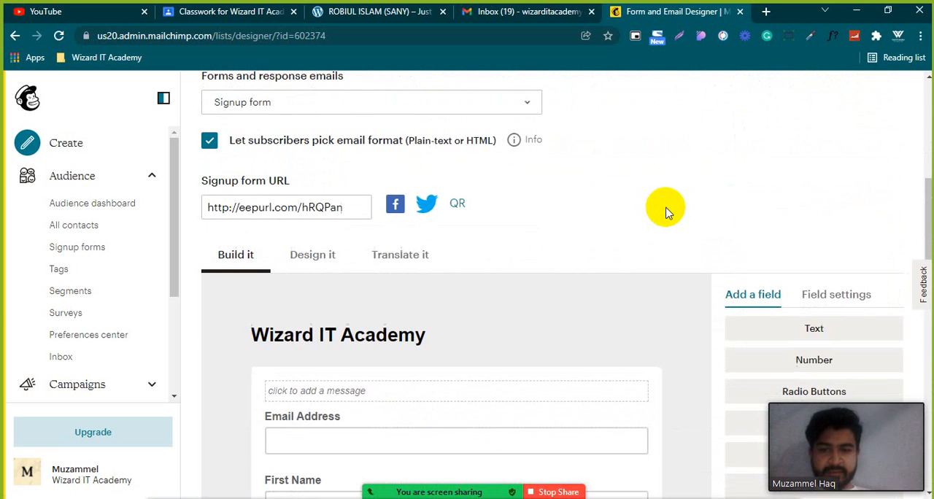
View the QR code options for the signup form URL and close them.
scroll(321, 209, "up", 2)
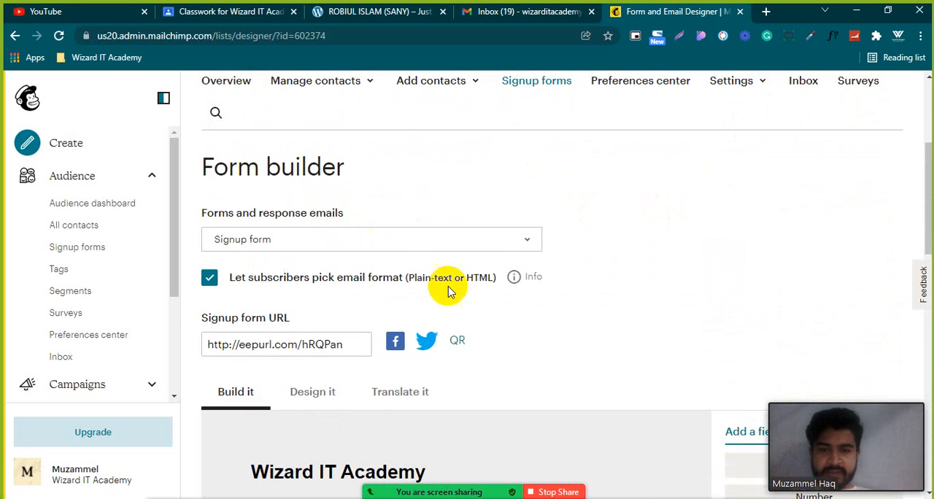
left_click(458, 341)
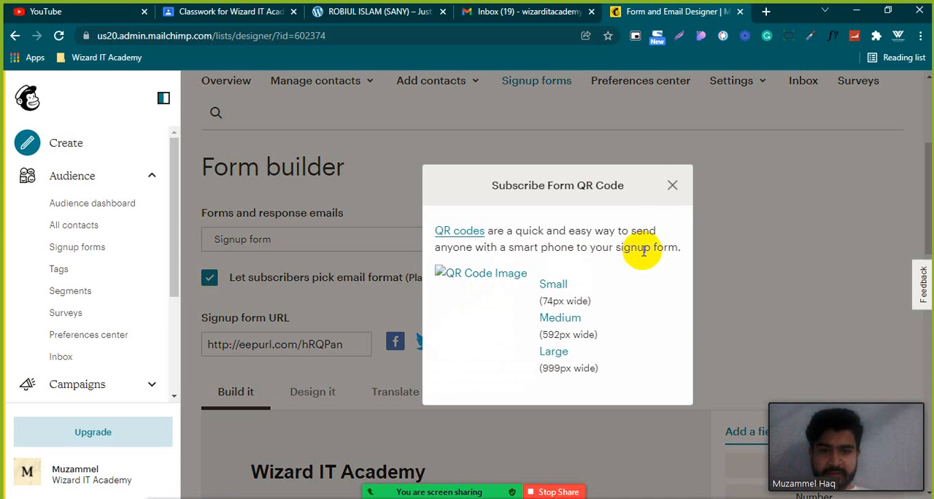
left_click(671, 188)
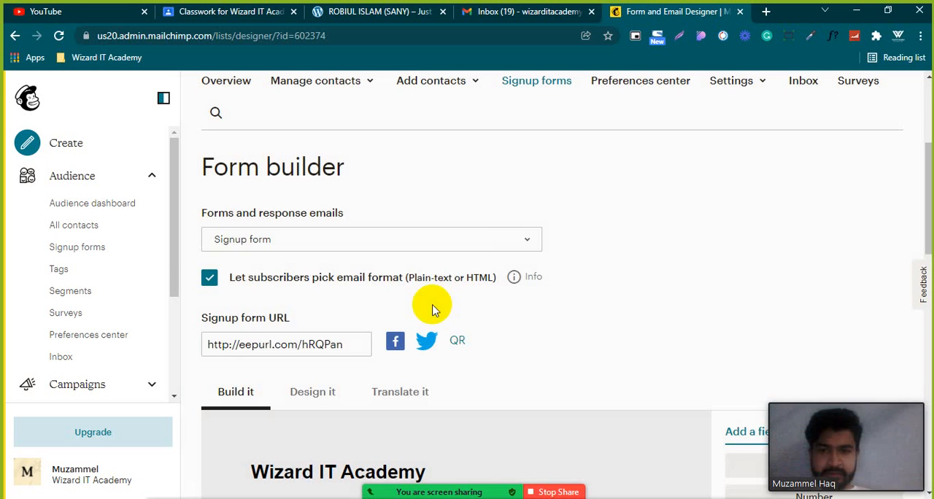
Look through the available forms and response emails and open the Final welcome email.
left_click(475, 246)
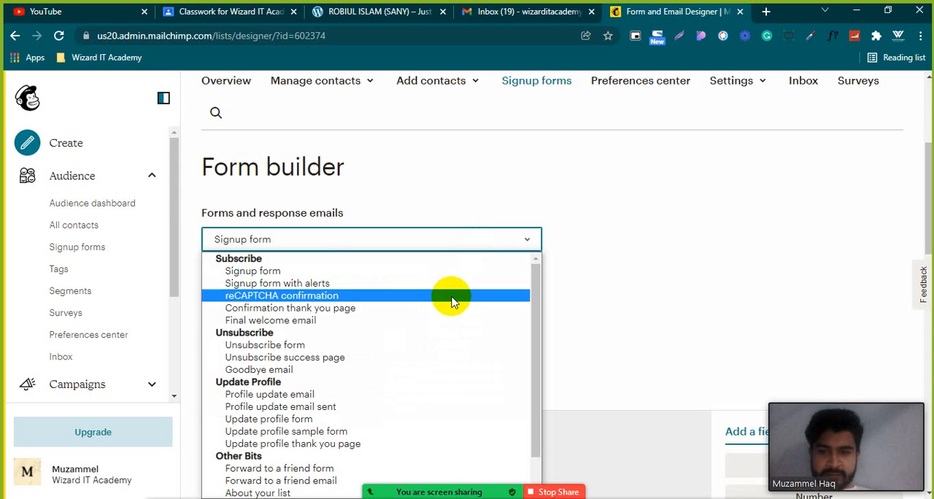
scroll(427, 356, "down", 1)
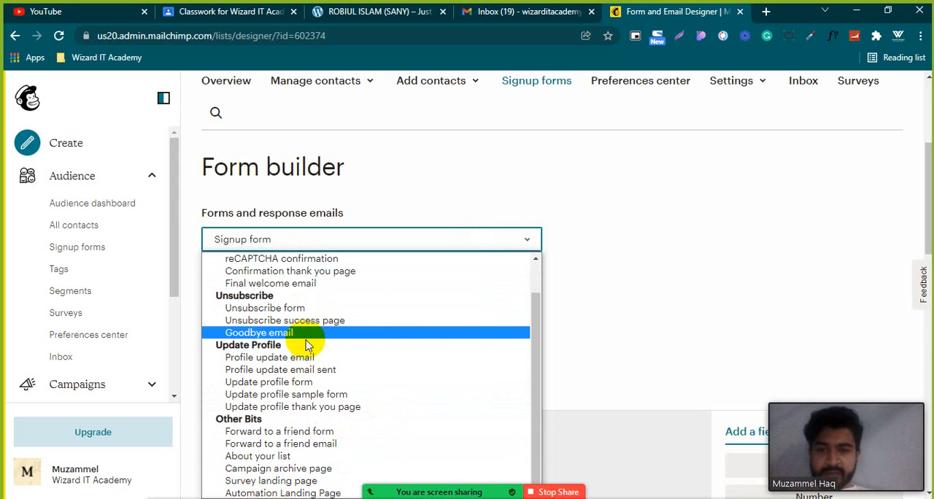
left_click(256, 284)
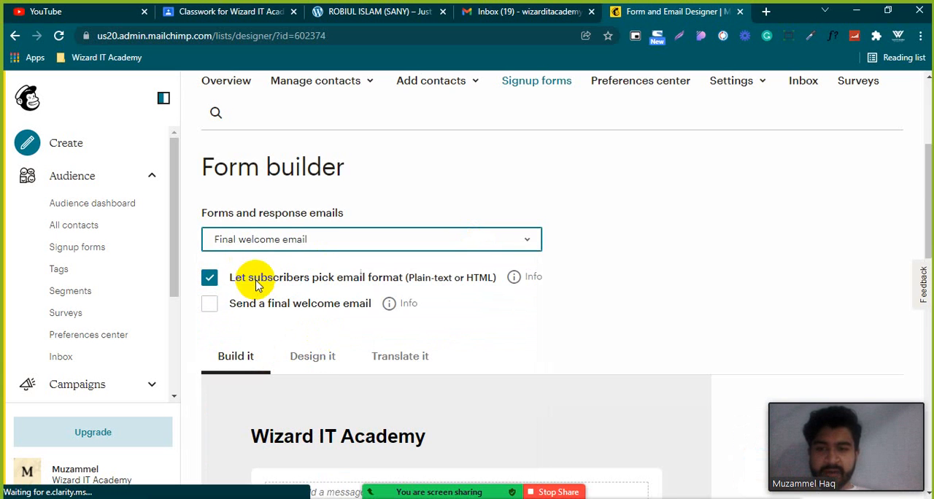
Examine the final welcome email's message, sender and subject settings, and sending option.
scroll(623, 299, "down", 10)
scroll(632, 299, "up", 4)
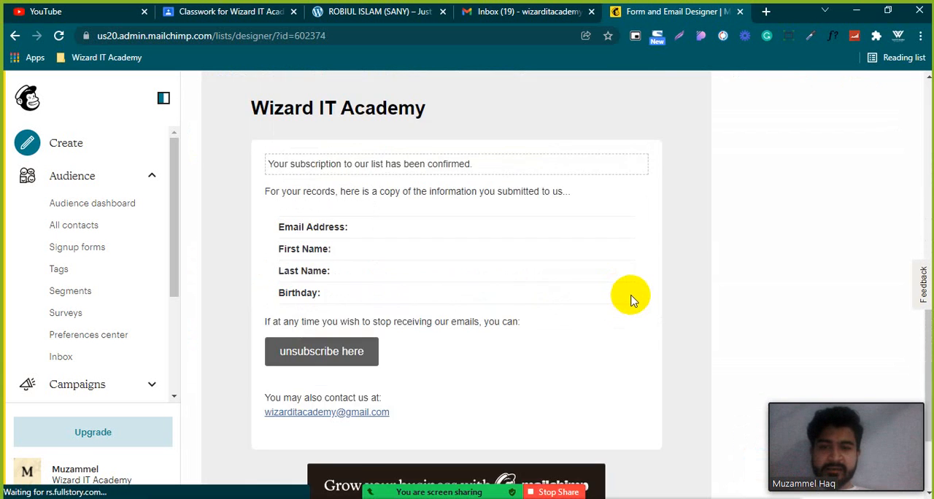
scroll(631, 296, "down", 1)
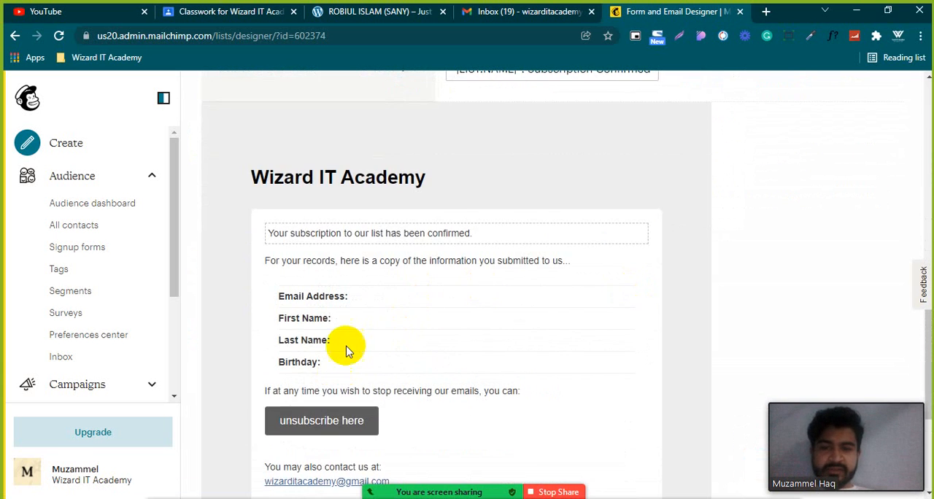
scroll(344, 344, "up", 2)
scroll(349, 292, "down", 1)
scroll(345, 350, "up", 3)
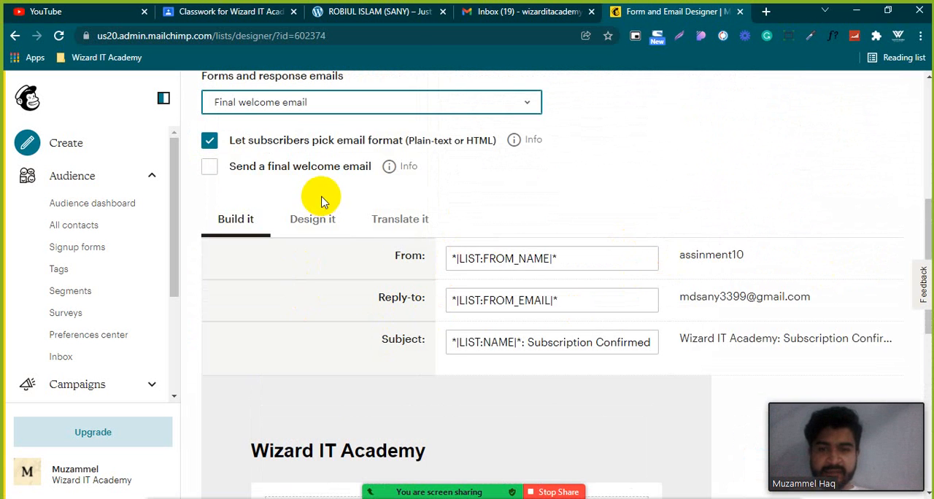
scroll(312, 208, "up", 1)
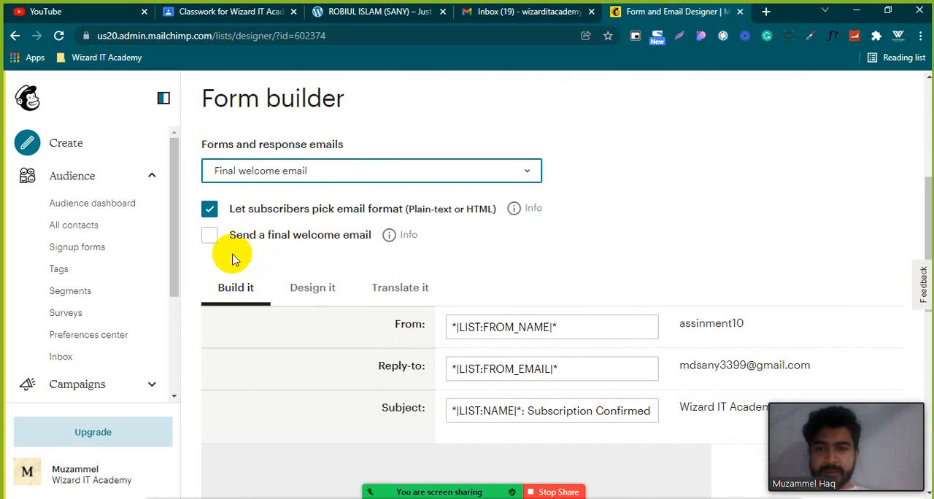
scroll(281, 253, "up", 2)
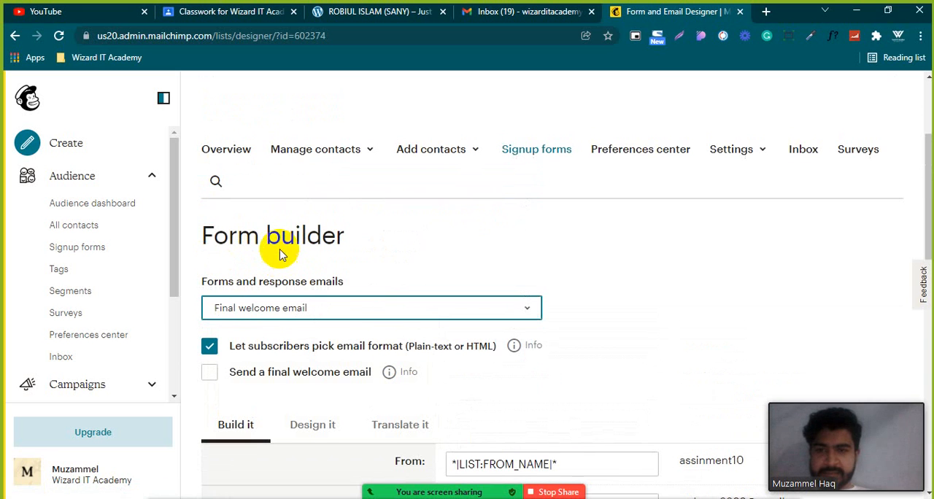
Open Embedded forms from the signup form choices and look over the Classic form's options and preview.
left_click(75, 248)
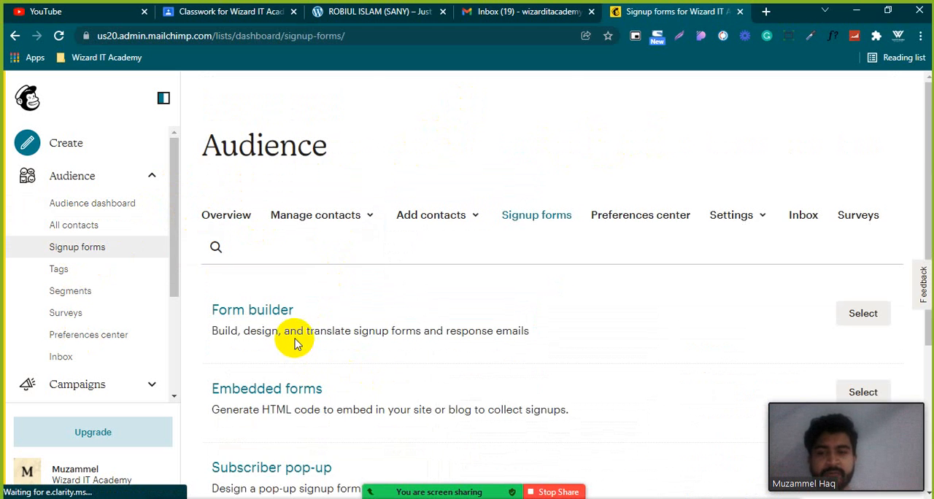
scroll(295, 343, "down", 2)
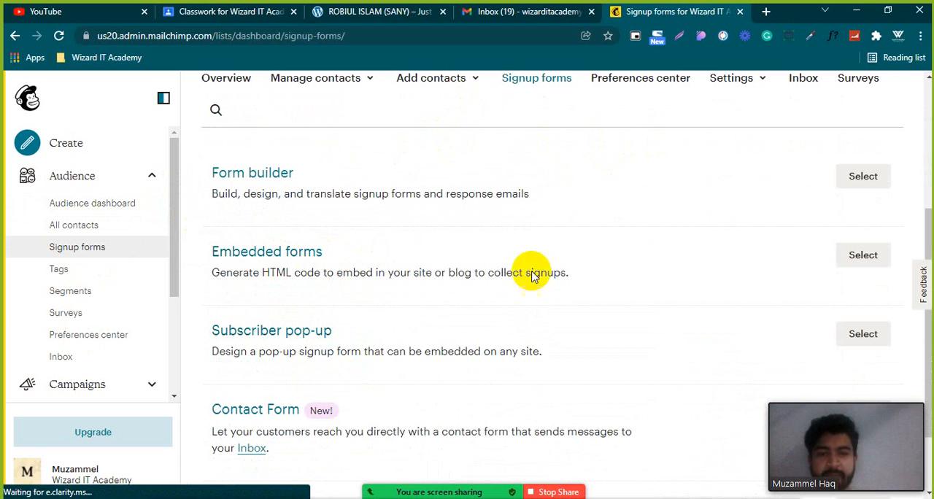
left_click(864, 258)
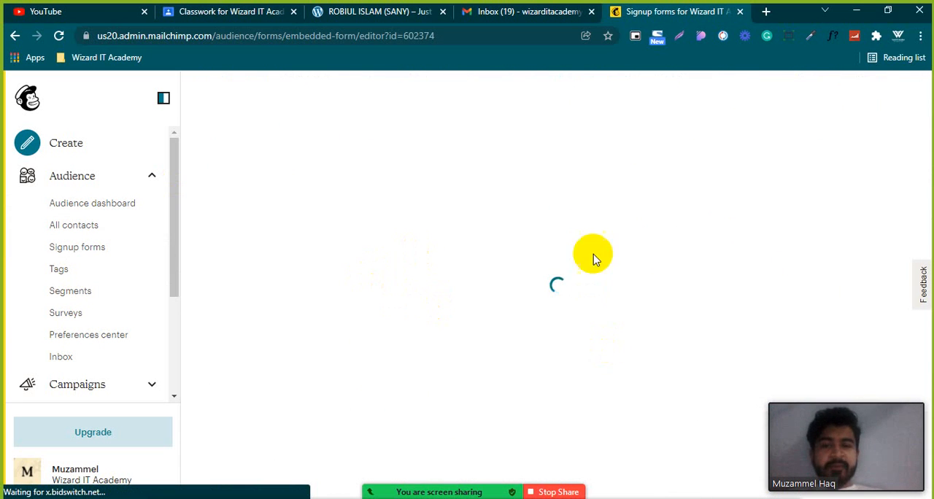
scroll(385, 313, "down", 4)
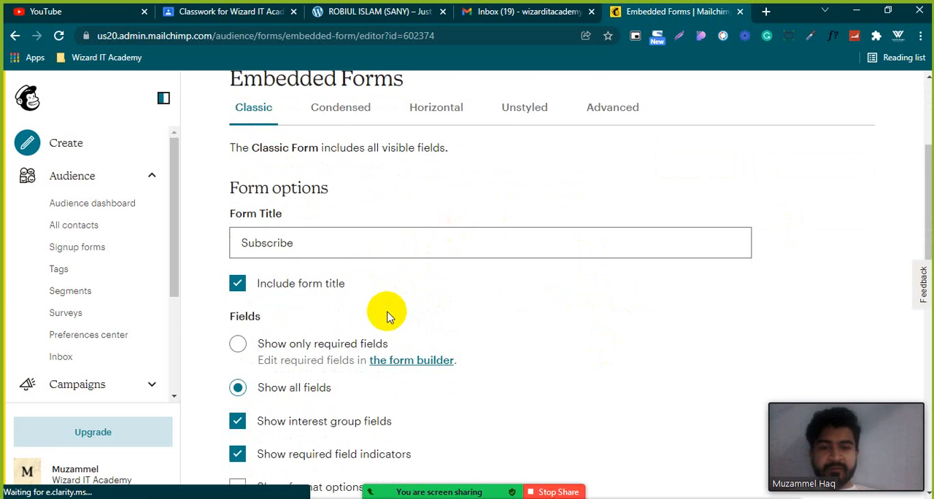
scroll(387, 307, "down", 2)
scroll(387, 303, "down", 3)
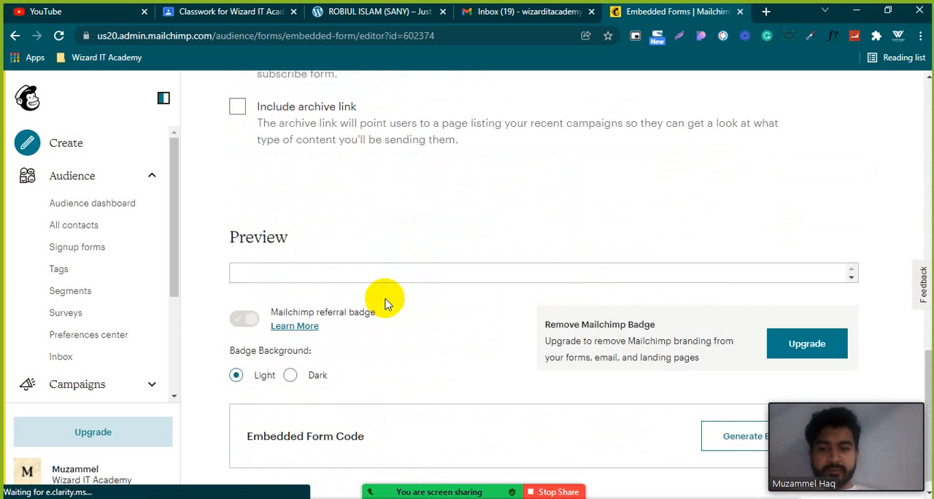
scroll(387, 303, "down", 5)
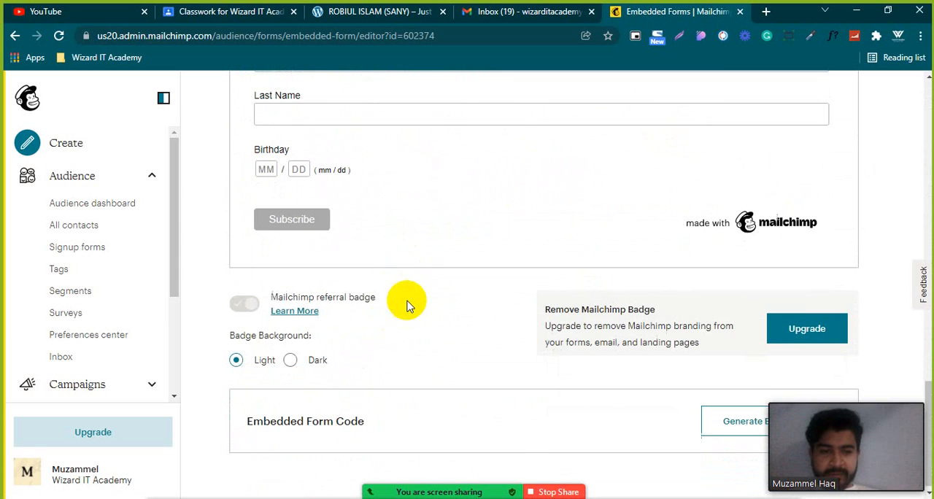
Generate the embed code for the Classic form and look through it.
left_click_drag(849, 461, 821, 167)
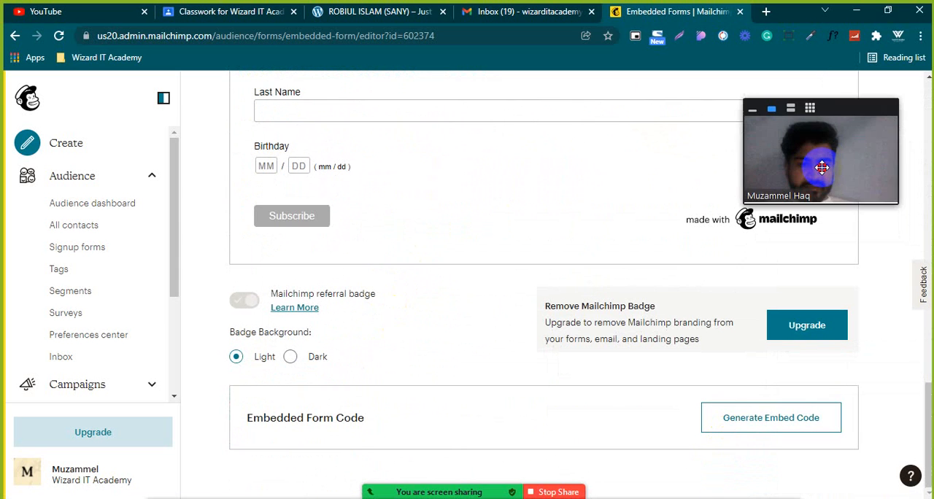
left_click(767, 423)
scroll(492, 363, "down", 2)
scroll(364, 372, "down", 5)
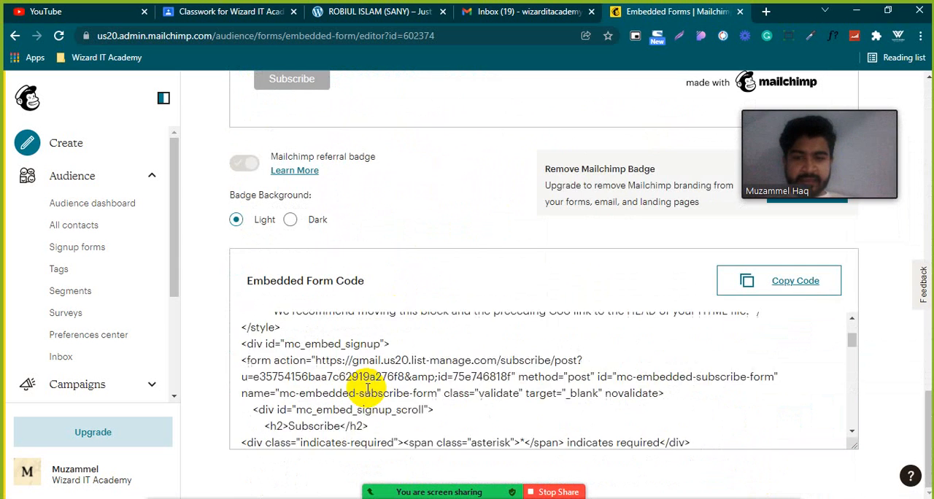
Copy the embedded form code and review the code and the form preview.
left_click(754, 282)
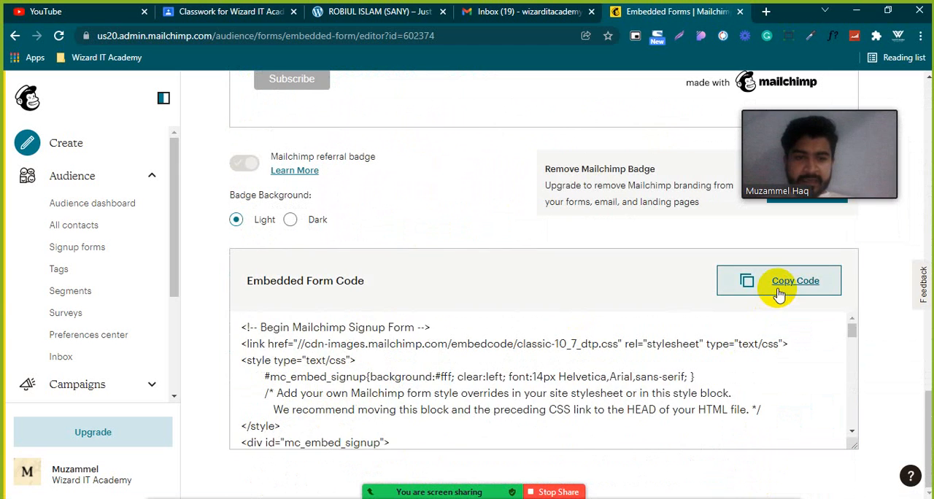
scroll(507, 343, "down", 1)
scroll(507, 342, "down", 10)
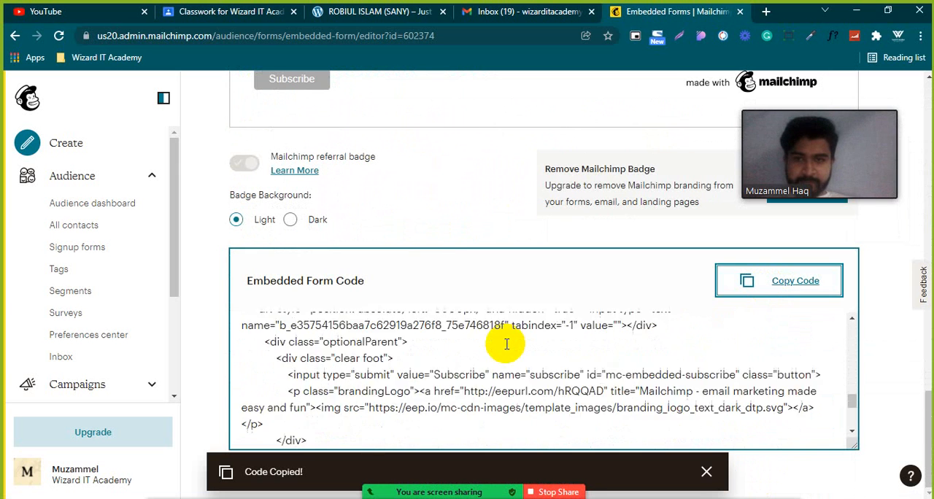
scroll(503, 335, "up", 20)
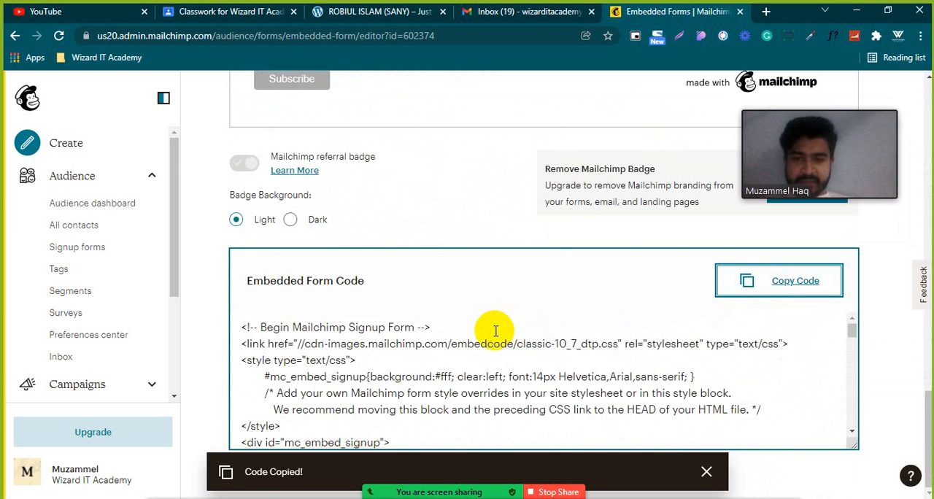
scroll(469, 338, "down", 3)
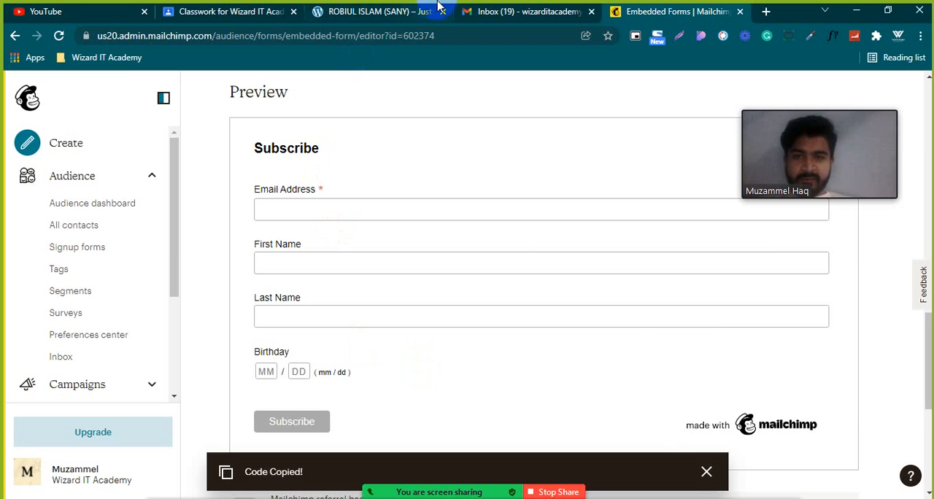
Switch to the WordPress site and load its admin login at dev-sany5.pantheonsite.io/wp-admin.
left_click(371, 11)
left_click(222, 12)
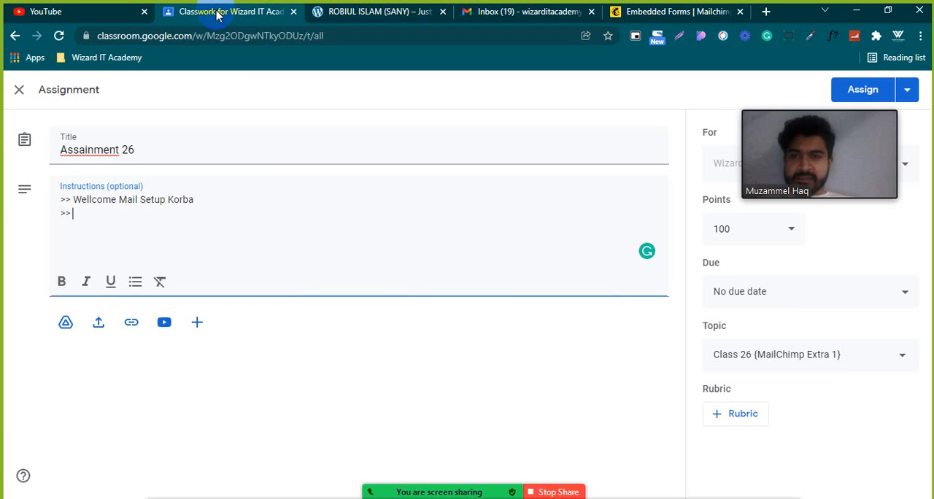
left_click(350, 12)
left_click(235, 33)
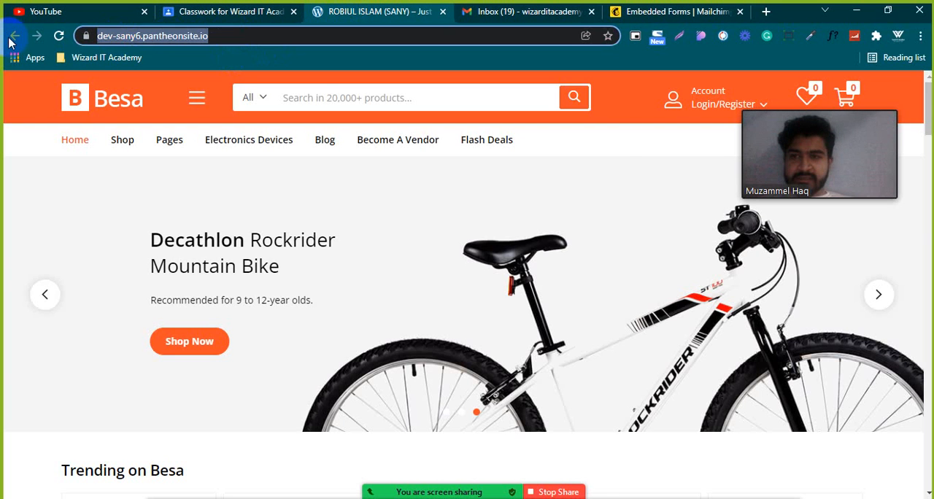
type("de")
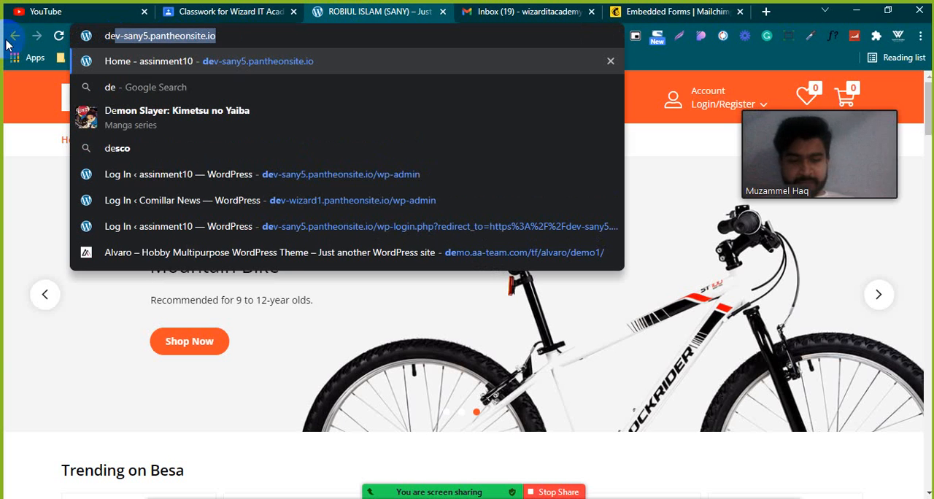
key("Right")
type("/")
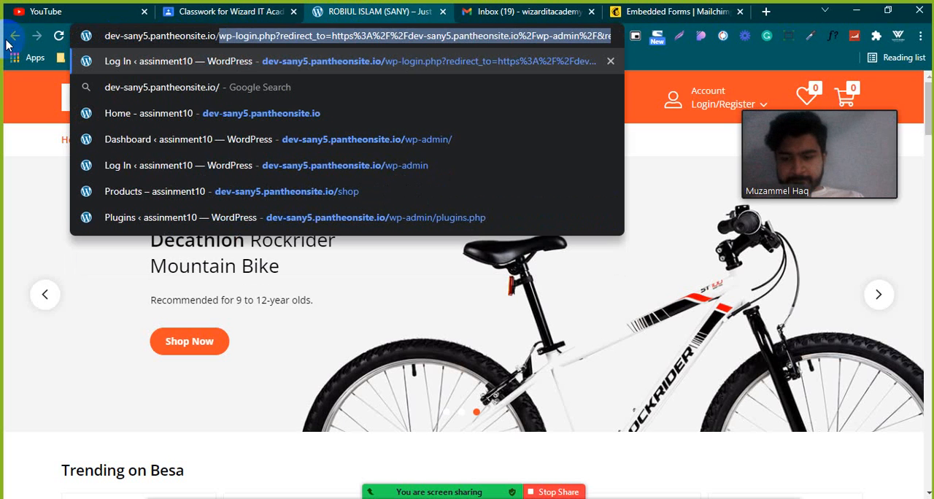
type("wp-admin")
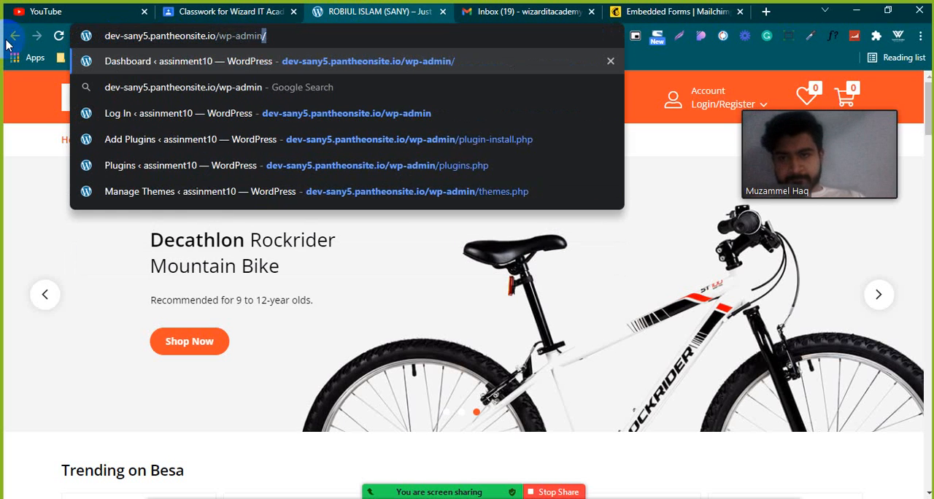
key("Return")
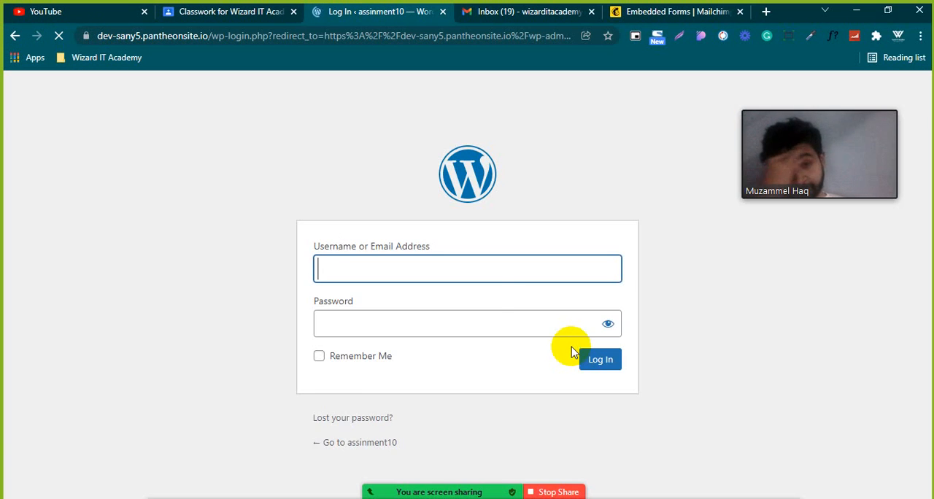
Log in to the WordPress site with the saved username and the account password.
left_click(457, 313)
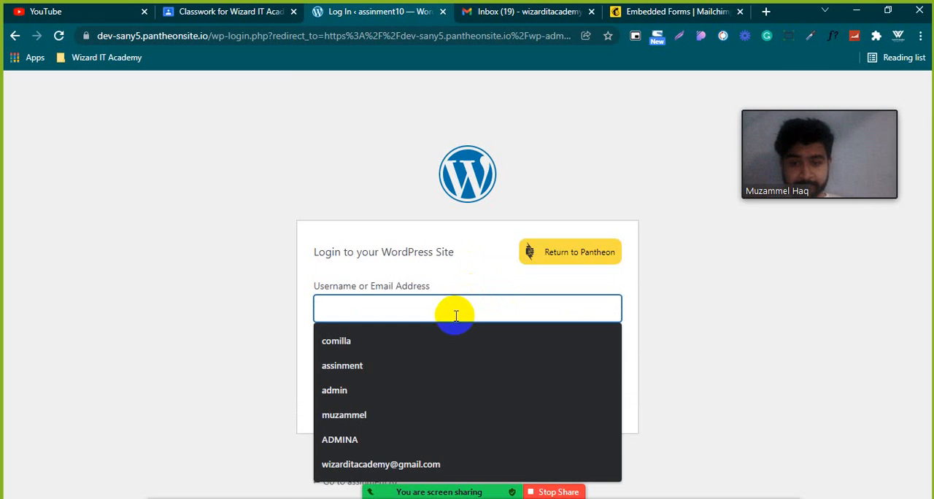
left_click(431, 366)
double_click(417, 315)
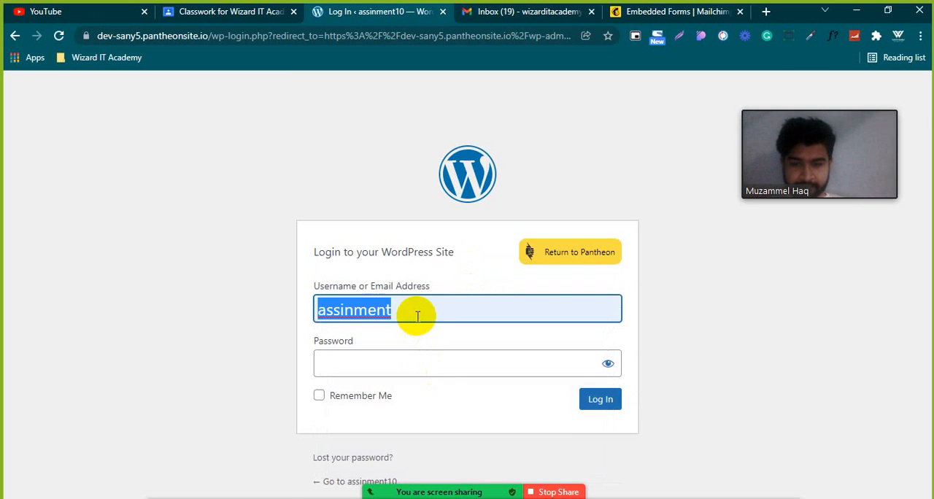
left_click(428, 360)
left_click(597, 399)
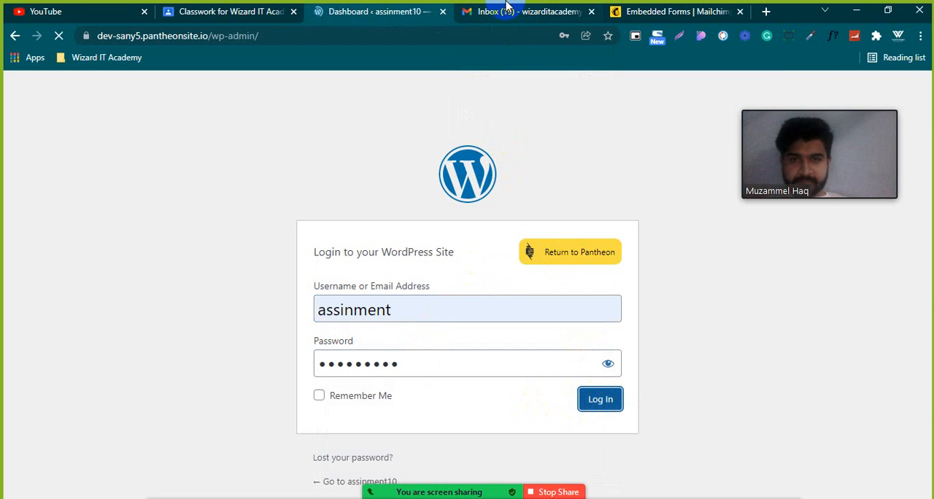
Return to Mailchimp's embedded form page and copy the embedded form code again.
left_click(664, 12)
scroll(430, 379, "up", 3)
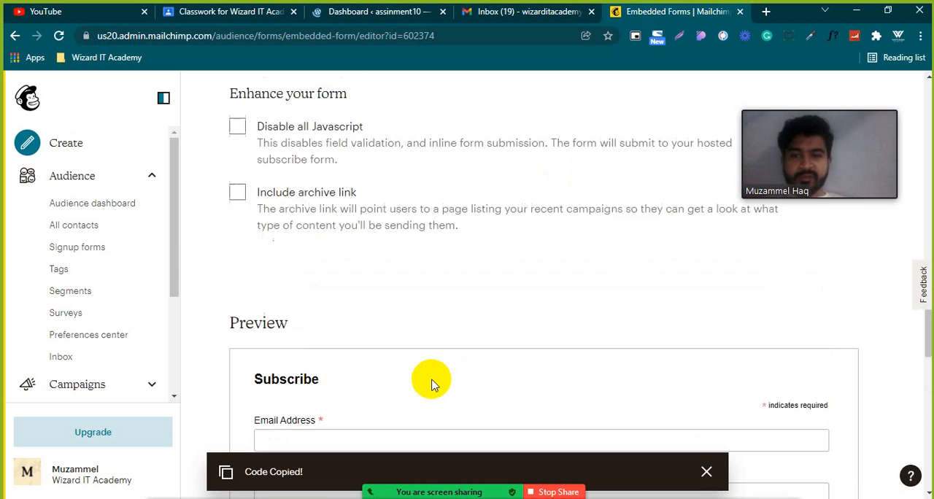
scroll(438, 365, "down", 5)
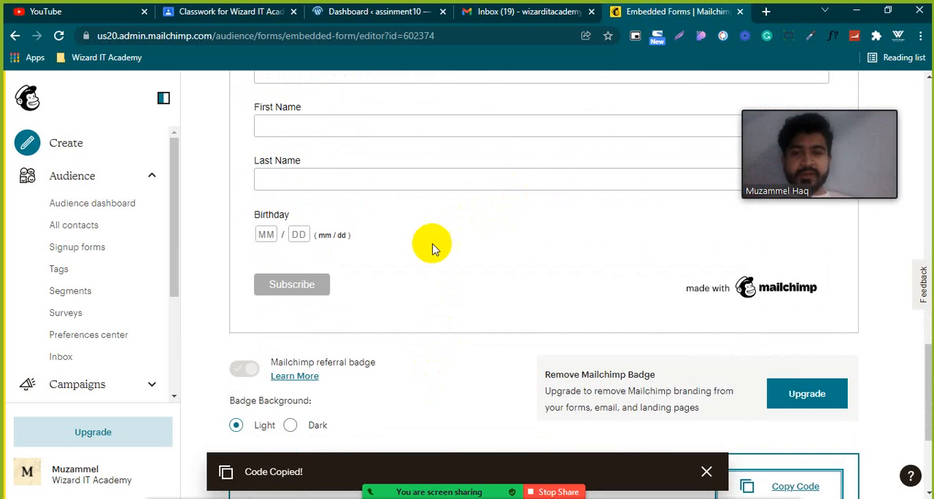
scroll(413, 266, "down", 3)
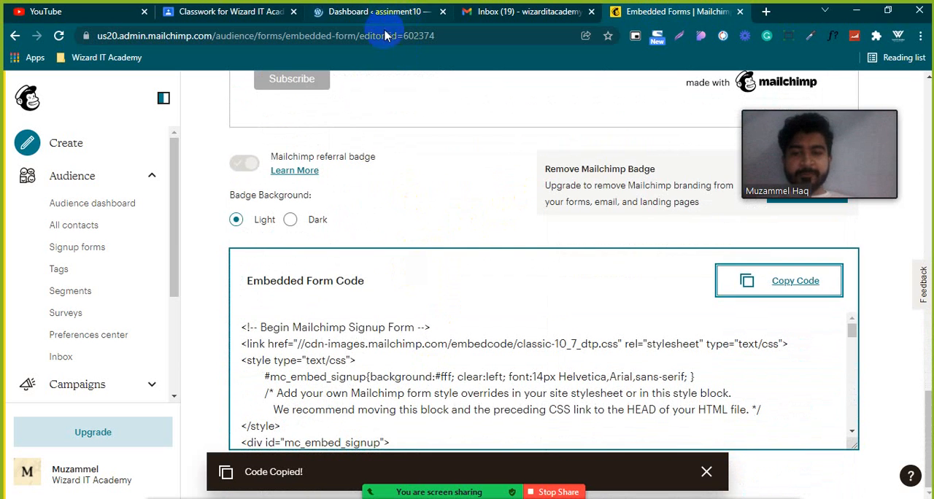
left_click(775, 284)
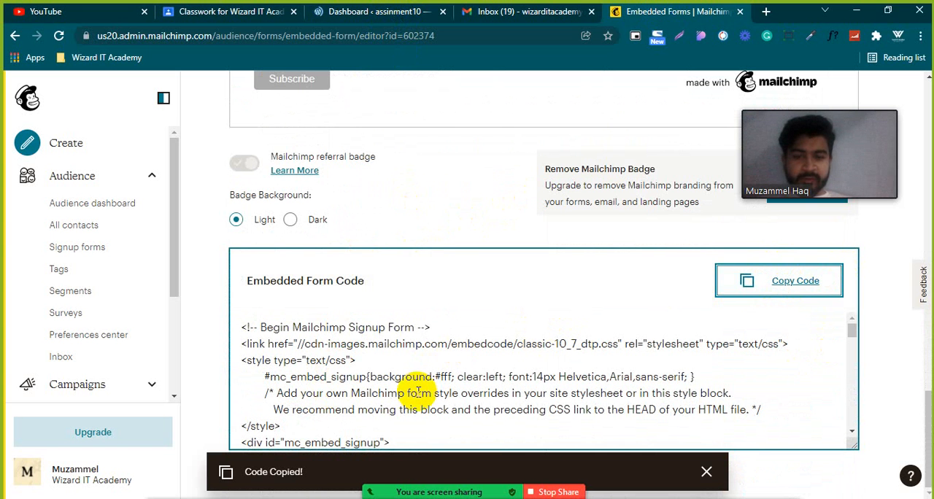
scroll(405, 358, "up", 1)
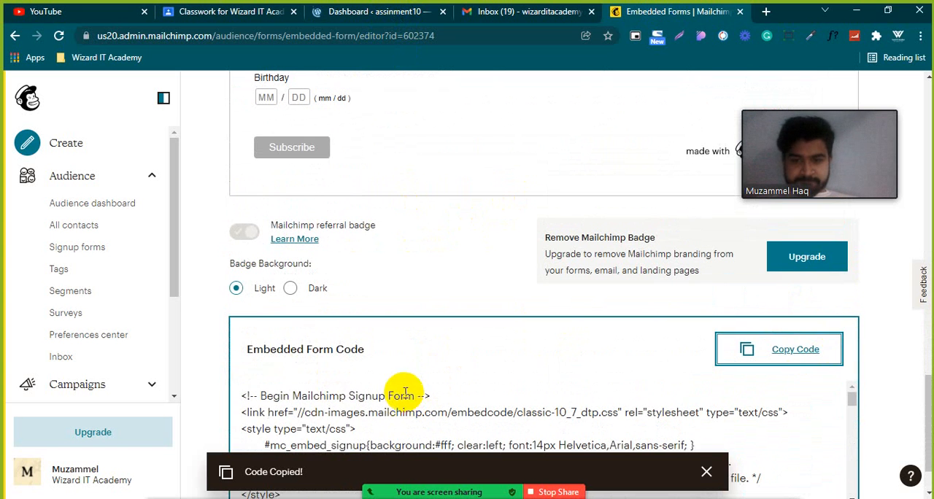
Switch back to WordPress, open the list of all pages and start a new page.
left_click(318, 15)
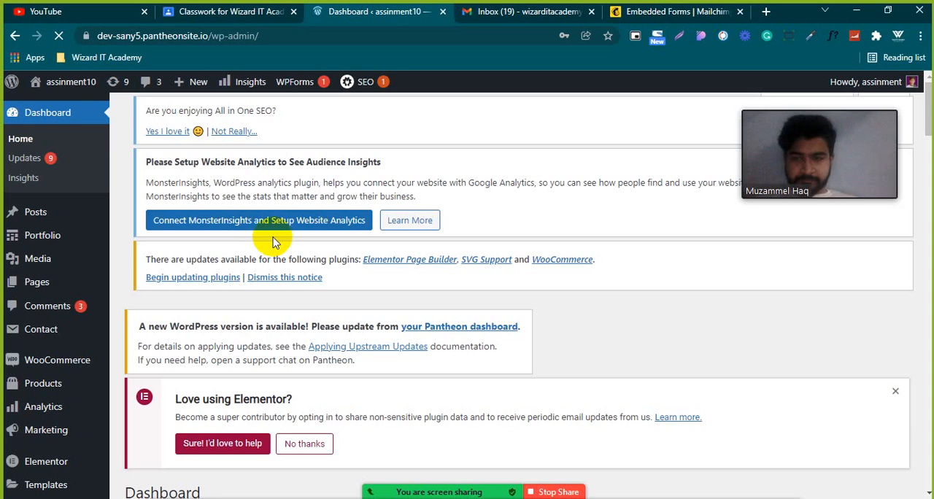
left_click(46, 284)
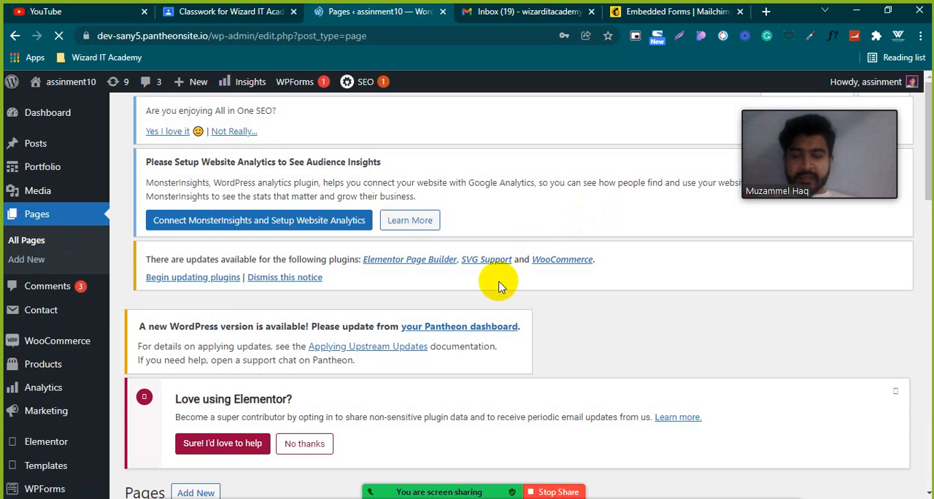
scroll(450, 282, "down", 4)
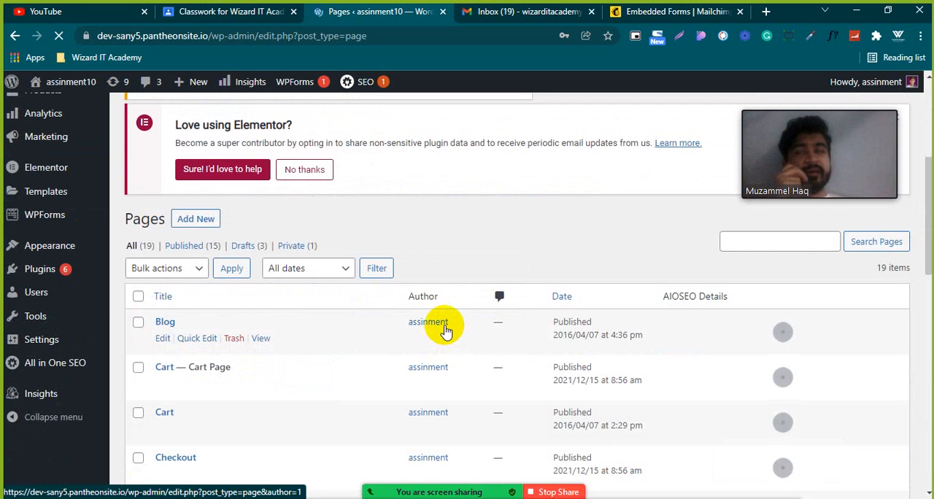
scroll(446, 331, "down", 2)
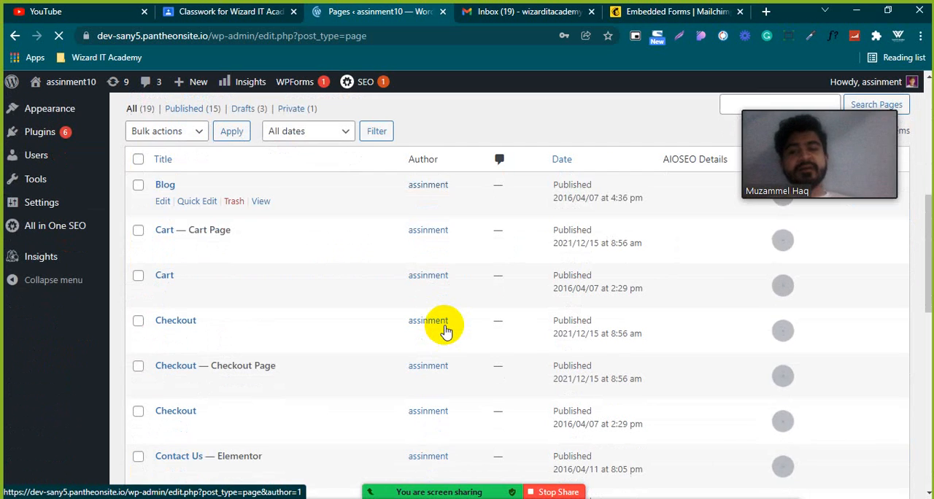
scroll(446, 330, "up", 2)
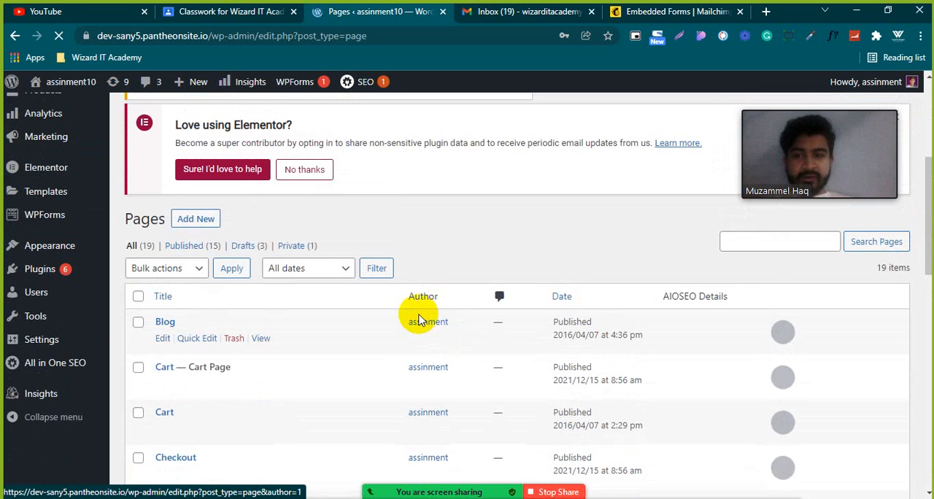
scroll(420, 321, "up", 4)
scroll(419, 311, "down", 4)
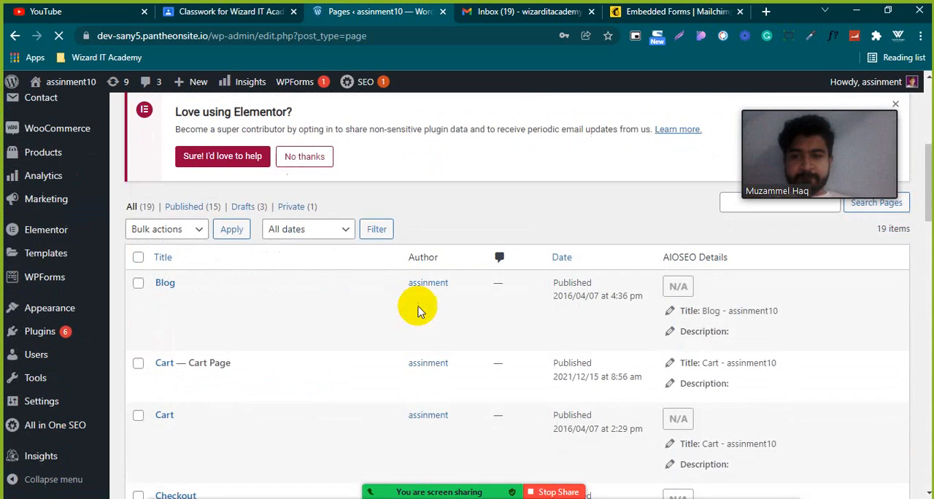
scroll(419, 312, "up", 5)
left_click(193, 122)
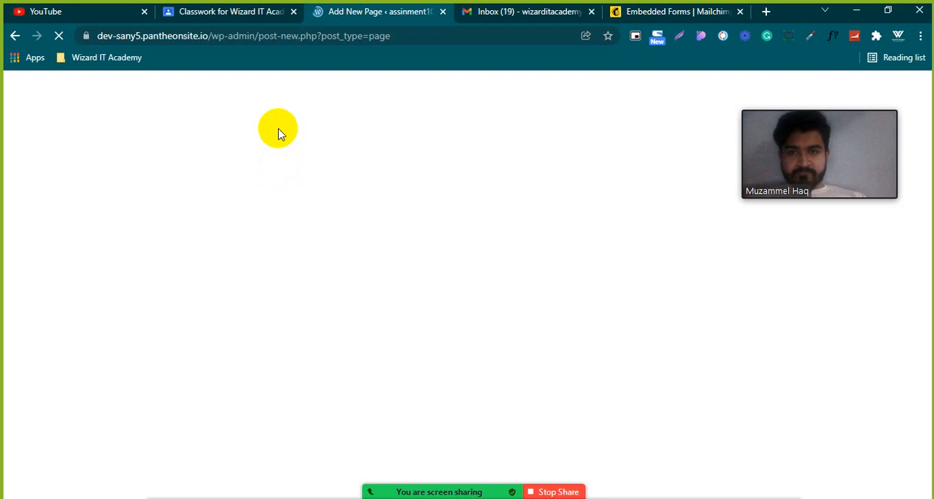
left_click(59, 36)
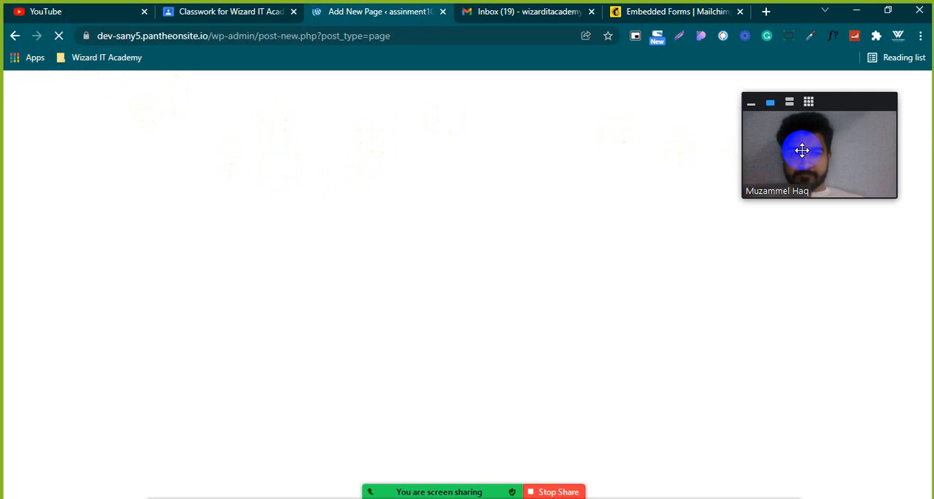
left_click_drag(803, 150, 821, 52)
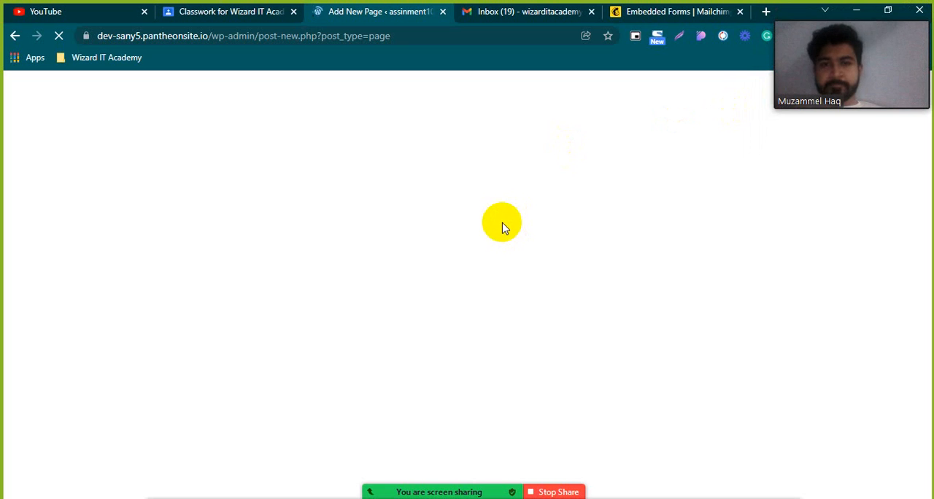
Paste the Mailchimp embedded form code into the empty code block of the new Demo Page.
mouse_move(499, 474)
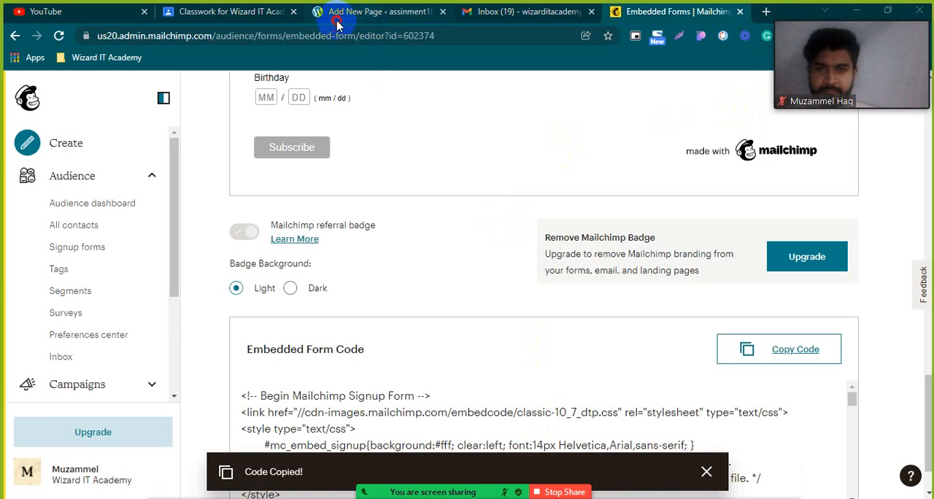
left_click(338, 14)
left_click(285, 216)
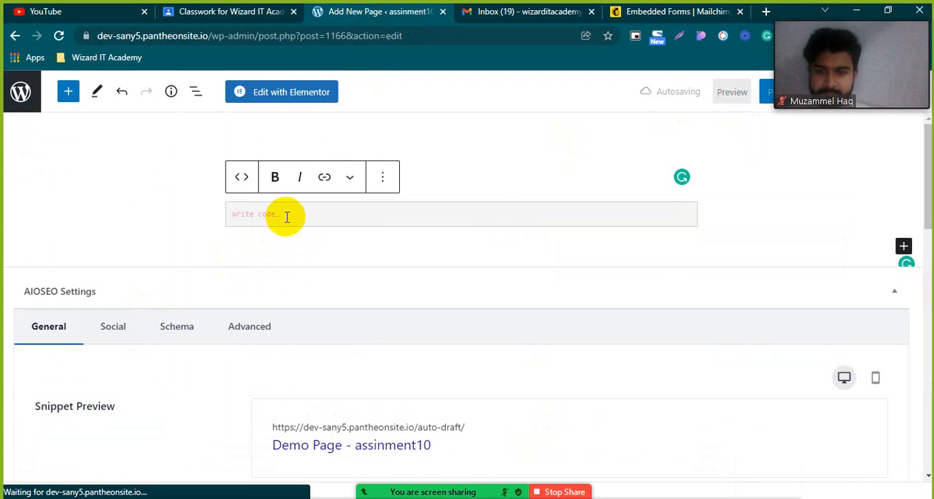
key("ctrl+v")
scroll(270, 234, "up", 2)
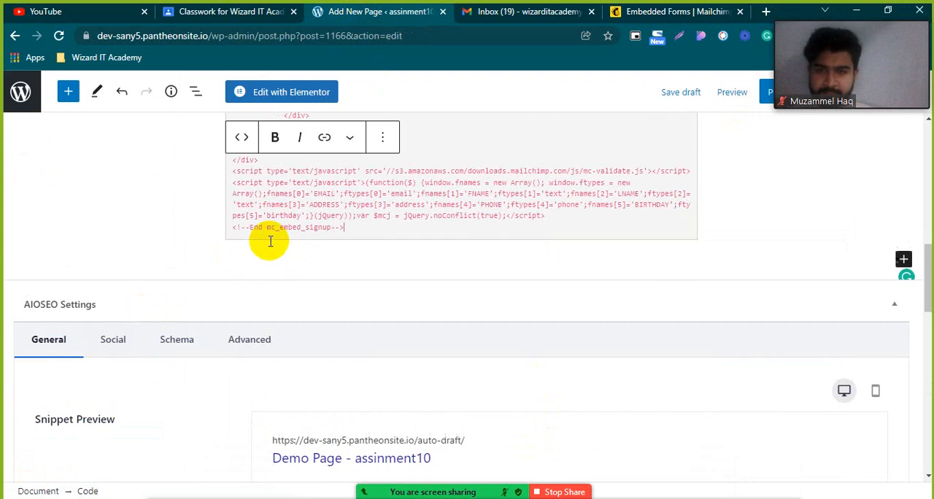
Publish the page containing the Mailchimp form code.
left_click_drag(841, 71, 834, 211)
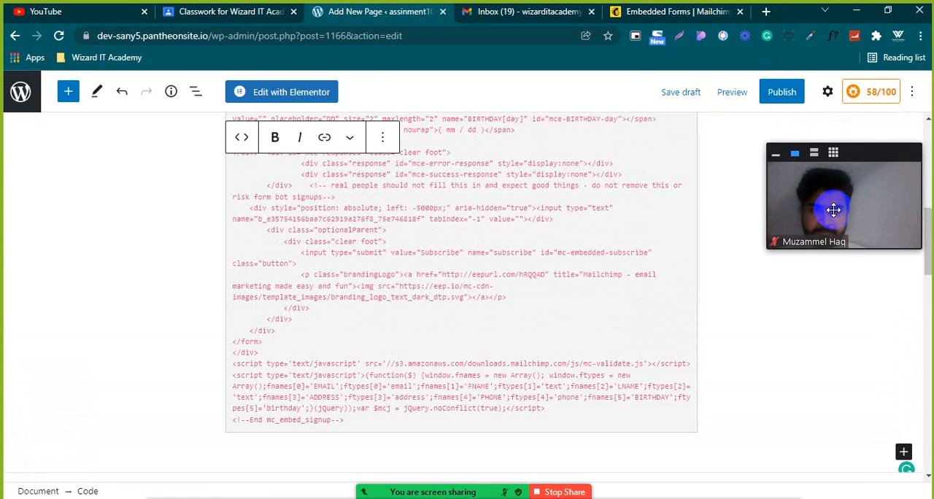
left_click(782, 91)
left_click(774, 96)
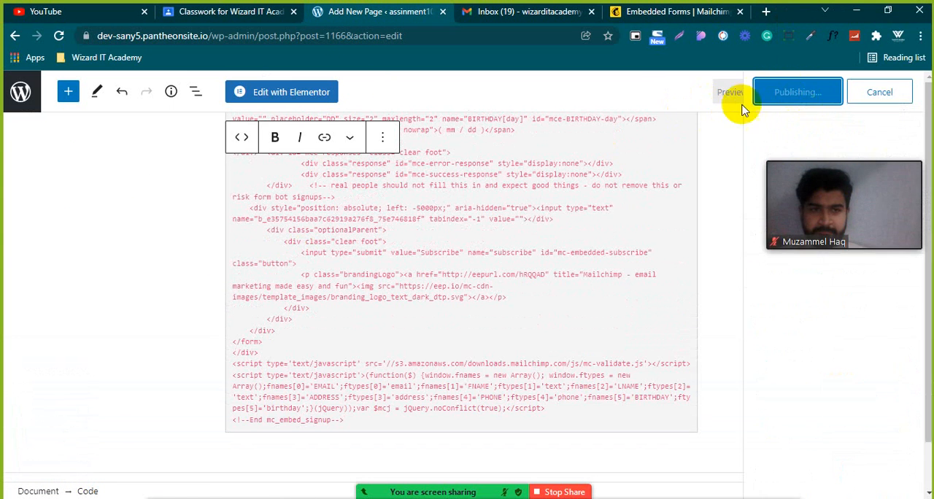
Preview the published Demo Page in a new tab and look over how the form code is rendered.
left_click(718, 94)
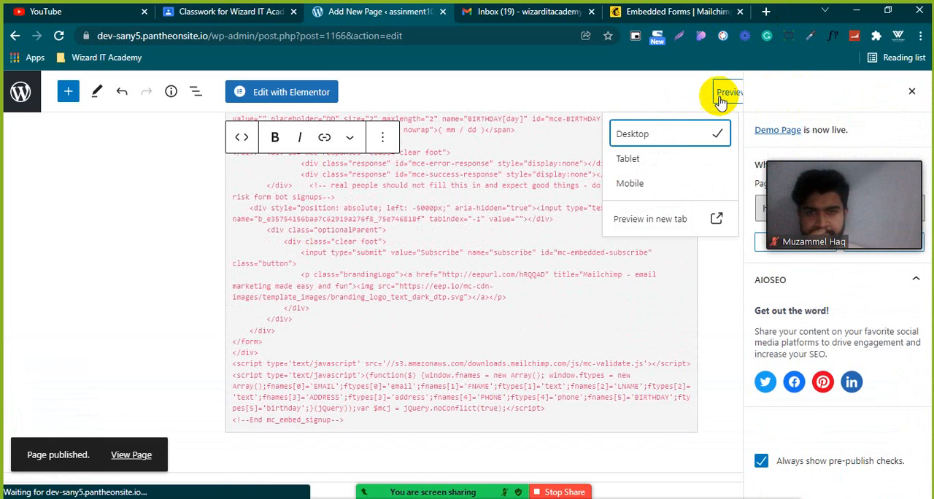
left_click(669, 220)
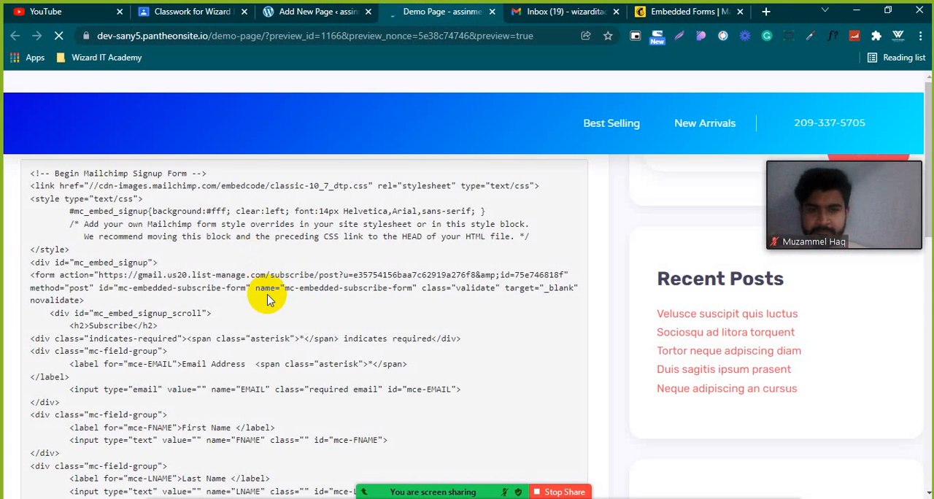
scroll(268, 300, "down", 9)
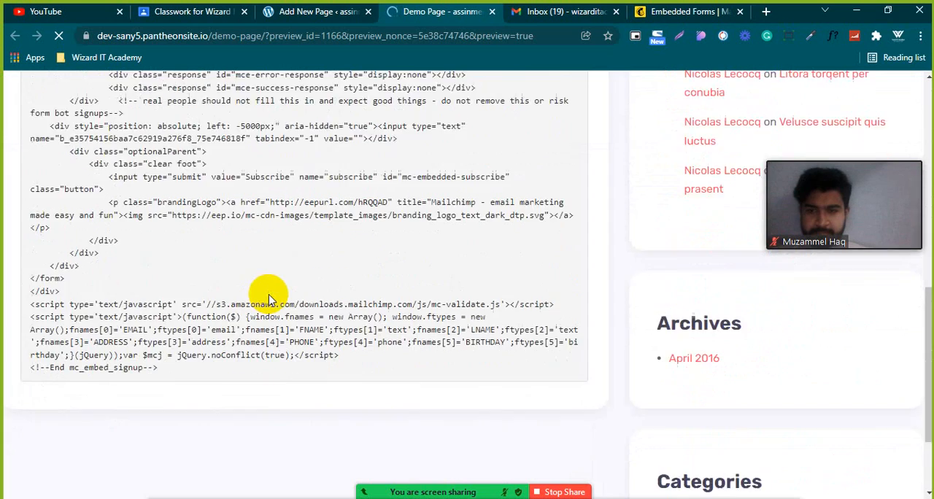
scroll(269, 301, "up", 9)
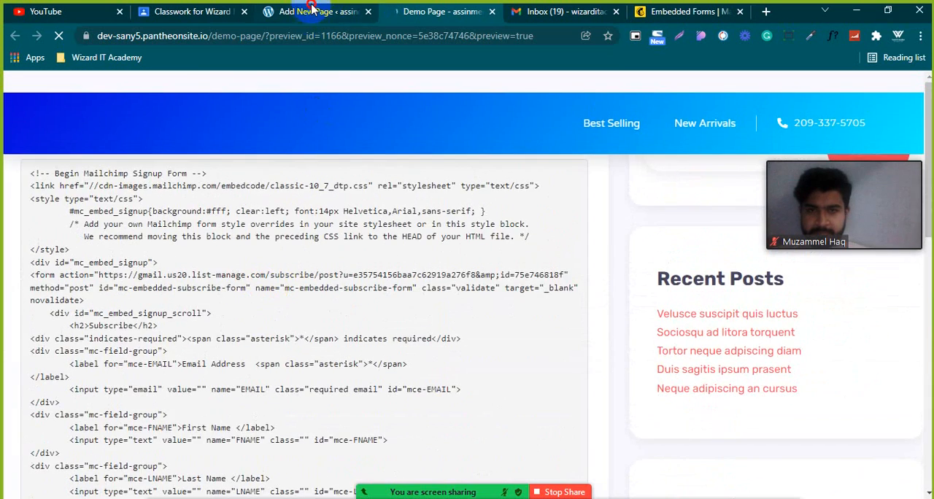
left_click(318, 11)
left_click(189, 13)
left_click(281, 12)
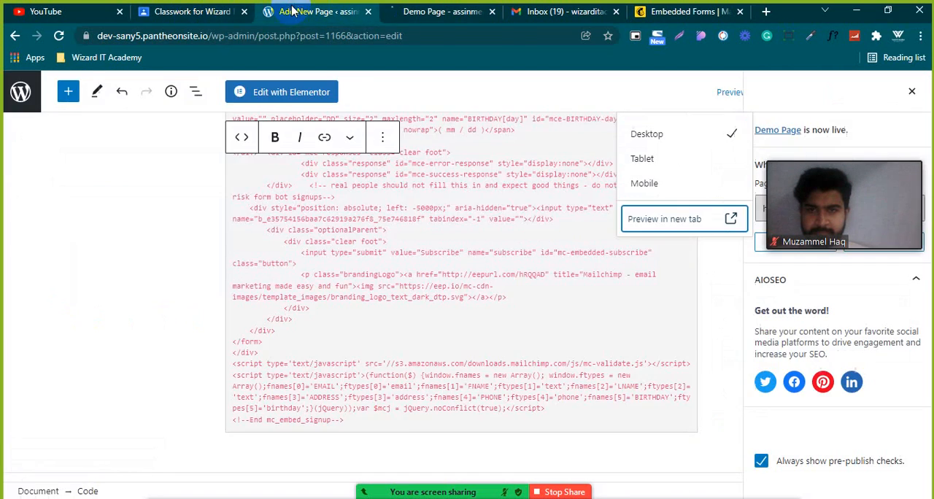
Load the home page dev-sany5.pantheonsite.io in the preview tab, and go back to the page editor.
left_click(430, 12)
left_click_drag(212, 35, 751, 34)
key("BackSpace")
key("Return")
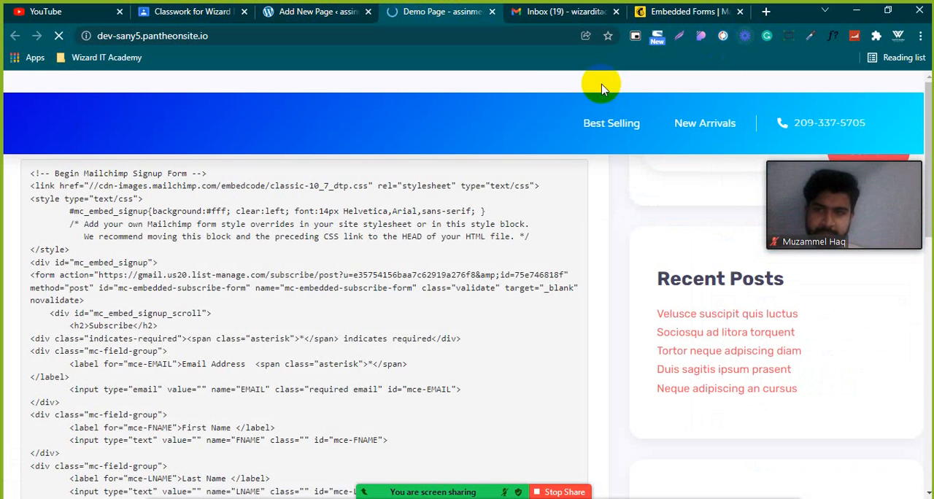
left_click(325, 13)
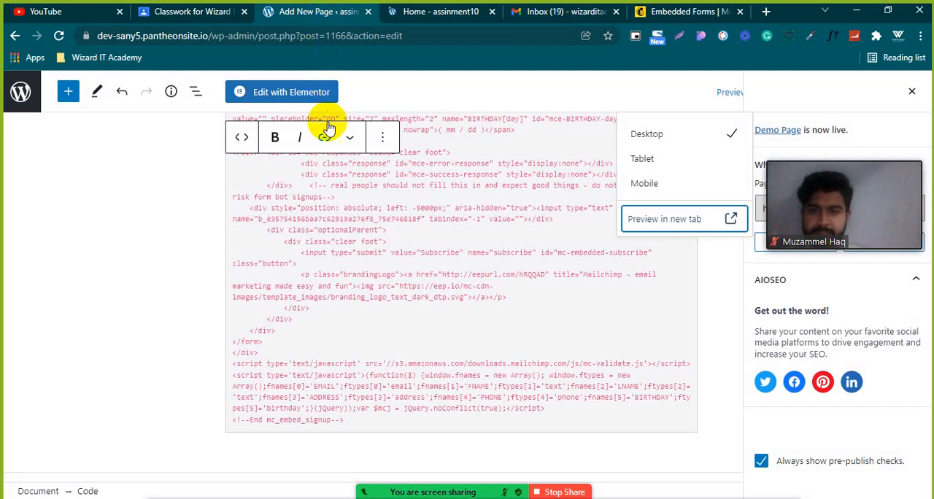
scroll(359, 196, "down", 3)
scroll(360, 196, "down", 4)
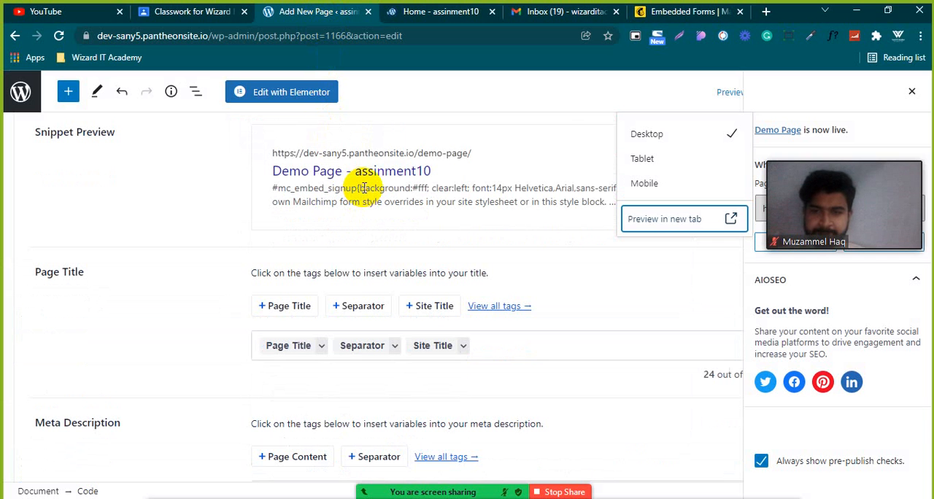
scroll(375, 346, "down", 2)
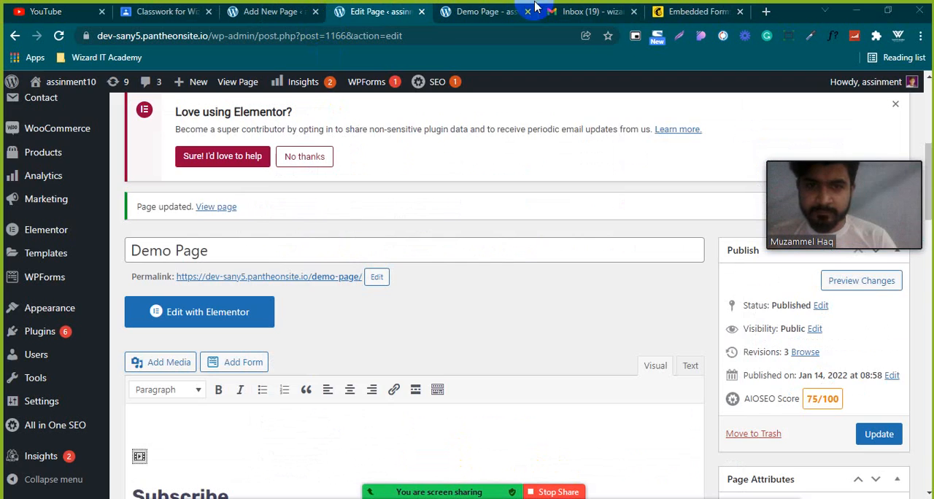
left_click(690, 10)
scroll(322, 270, "down", 1)
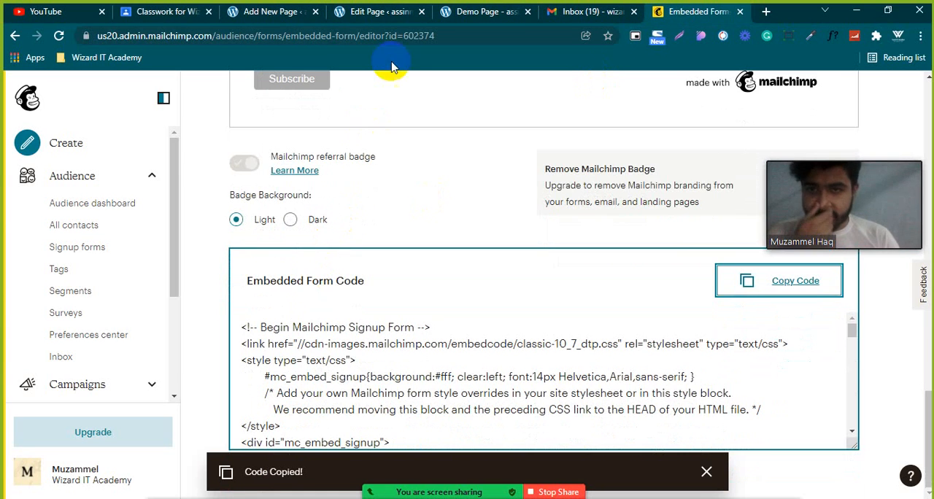
Return to the Demo Page in the classic editor and show its content as HTML text instead of the visual view.
left_click(368, 10)
scroll(275, 290, "up", 2)
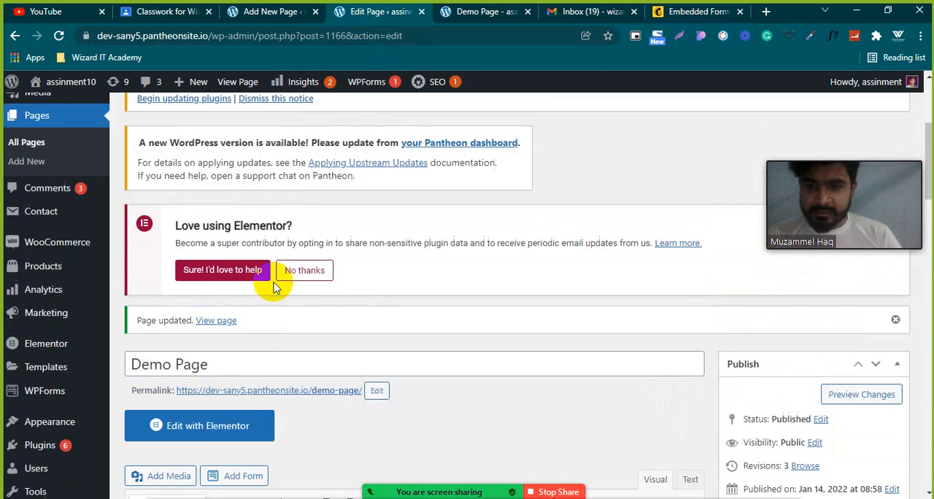
scroll(276, 281, "down", 5)
scroll(246, 263, "up", 2)
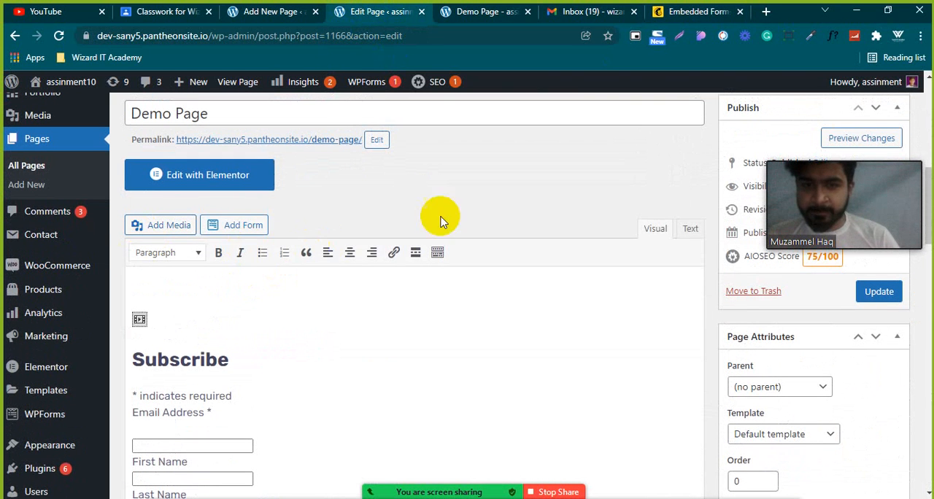
left_click(690, 232)
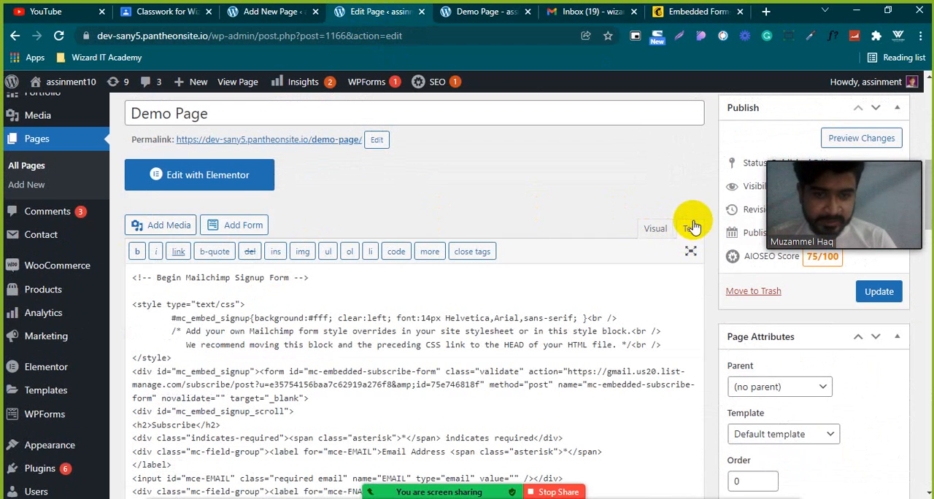
scroll(499, 226, "up", 2)
scroll(483, 232, "down", 4)
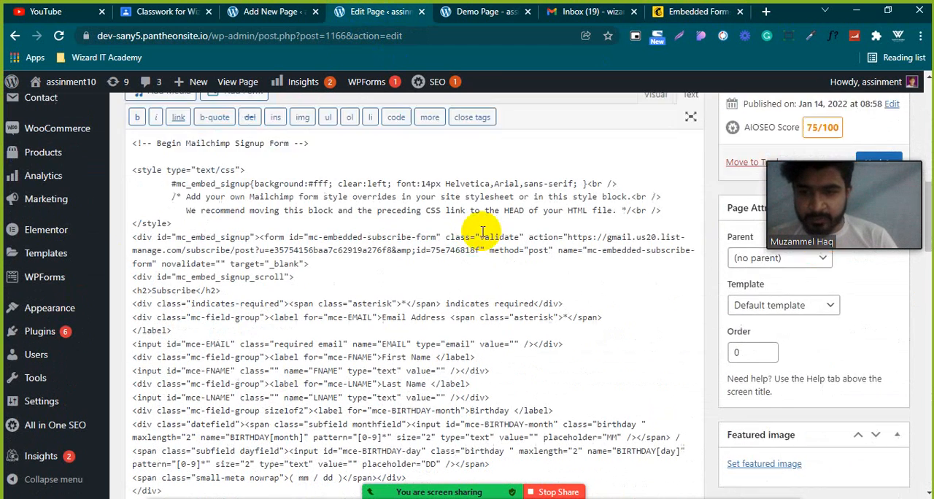
Copy the embedded form code from Mailchimp again and replace all of the Demo Page's HTML with it.
left_click(699, 11)
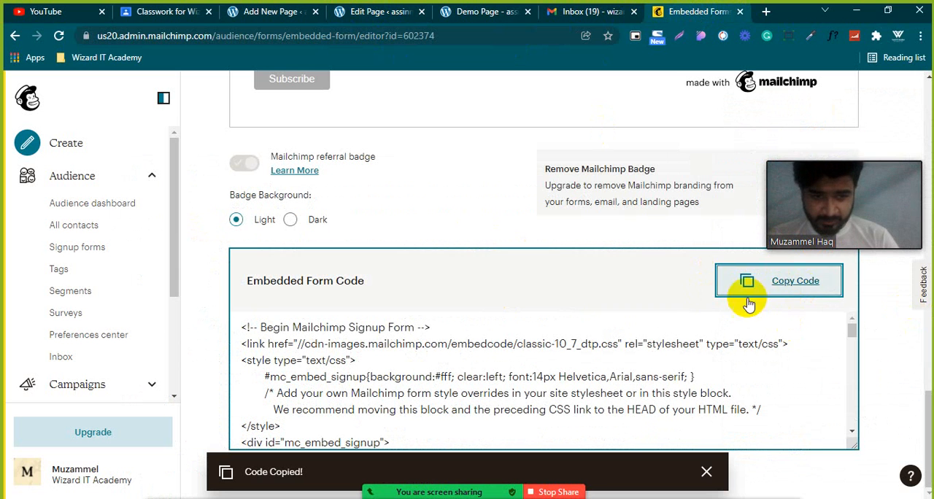
left_click(803, 280)
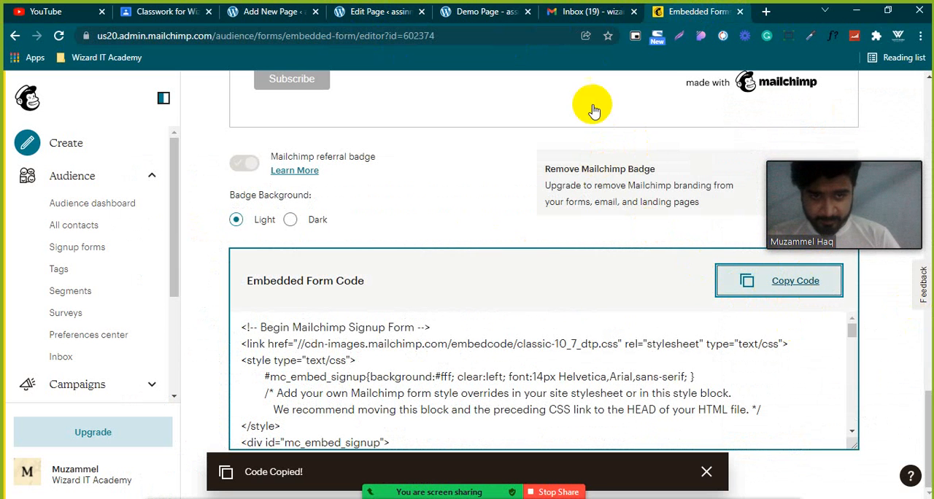
left_click(397, 15)
left_click(434, 252)
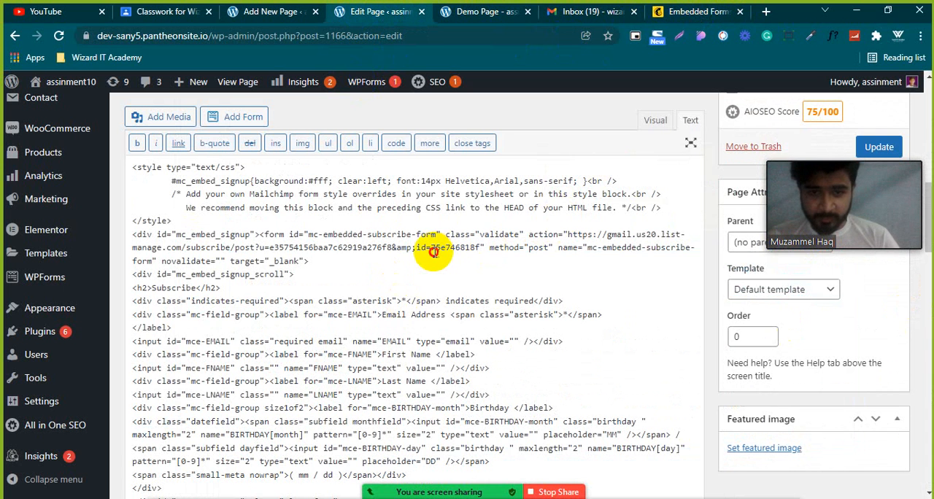
key("ctrl+a")
key("ctrl+v")
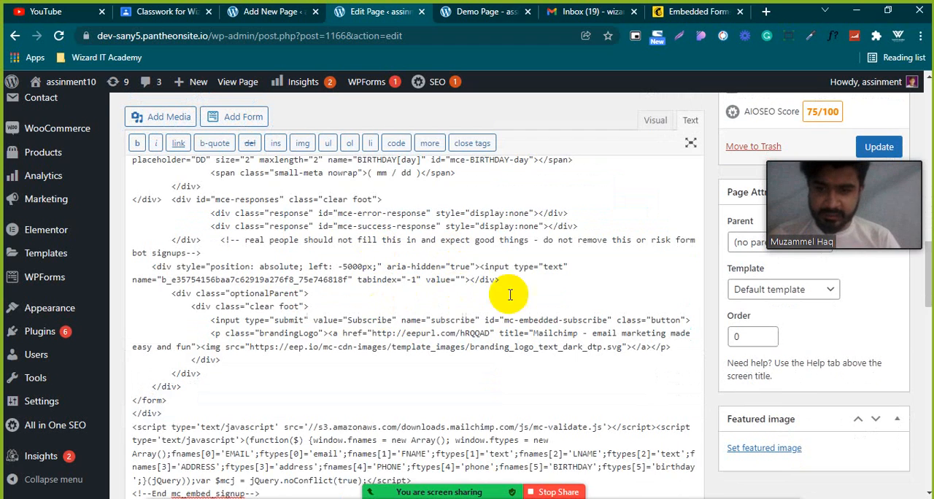
scroll(567, 296, "up", 2)
scroll(567, 297, "up", 4)
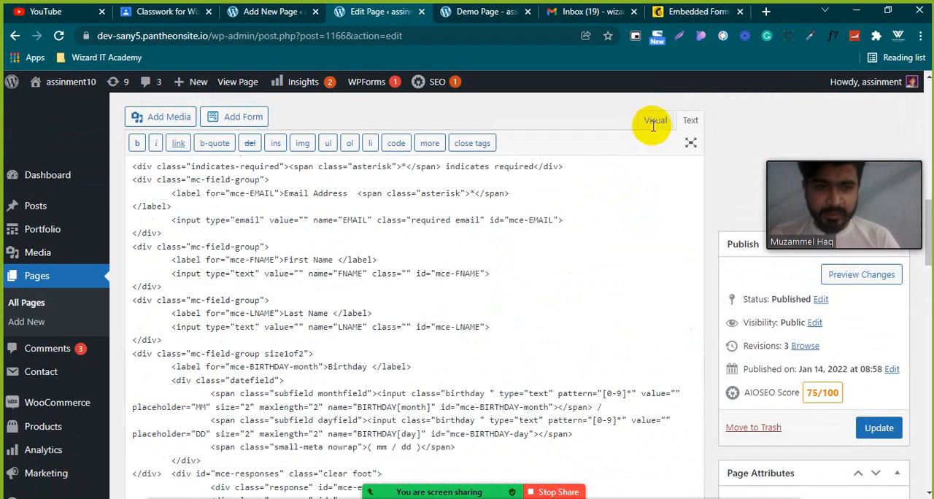
scroll(458, 175, "up", 5)
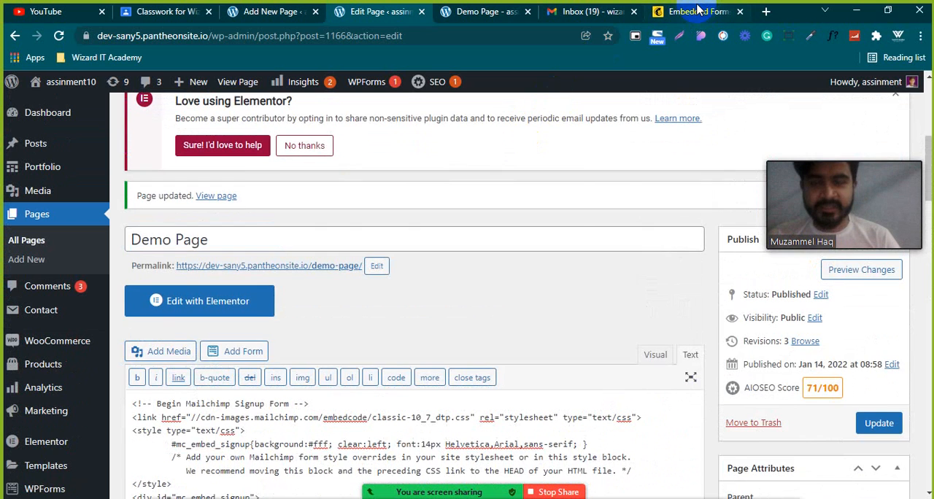
Review the signup form preview in Mailchimp, and update the Demo Page in WordPress with the pasted code.
left_click(697, 11)
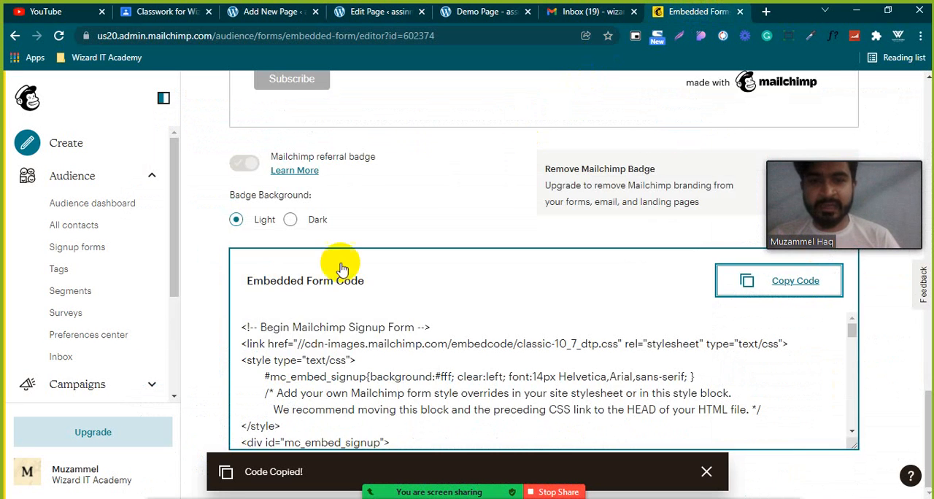
scroll(340, 264, "up", 5)
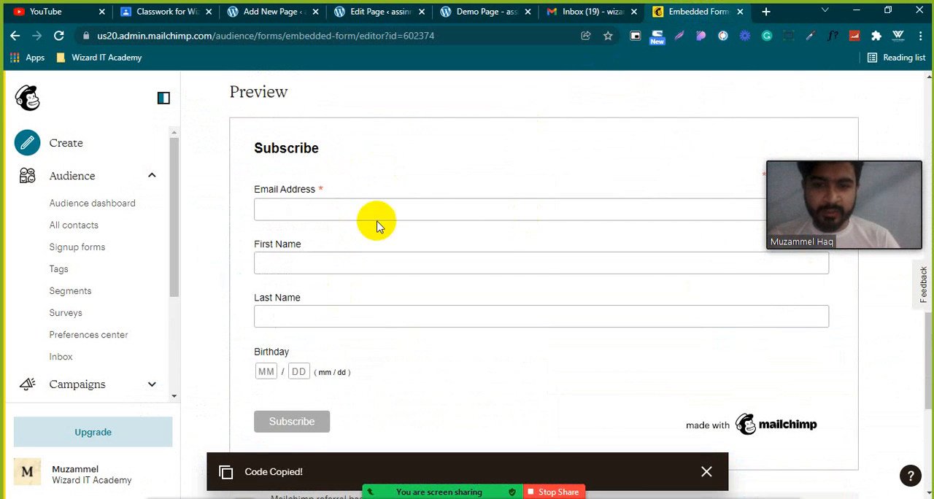
scroll(362, 266, "down", 2)
scroll(362, 272, "down", 1)
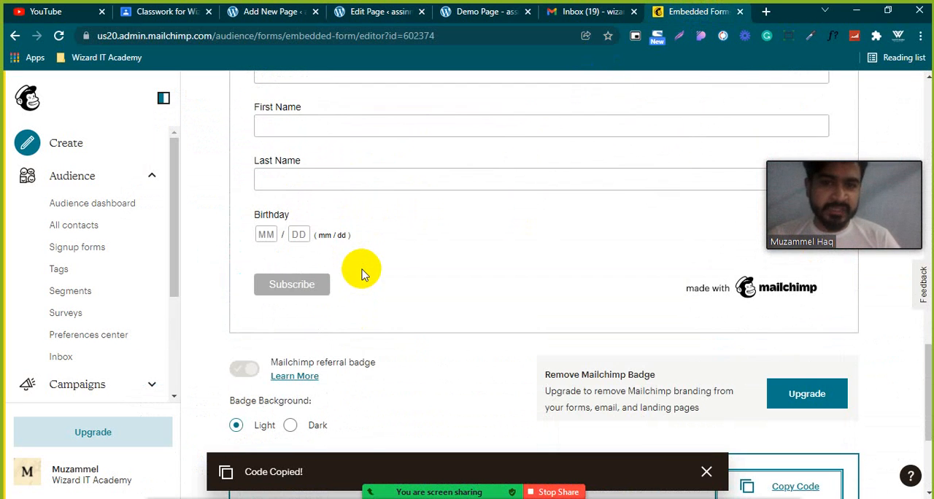
scroll(363, 274, "down", 4)
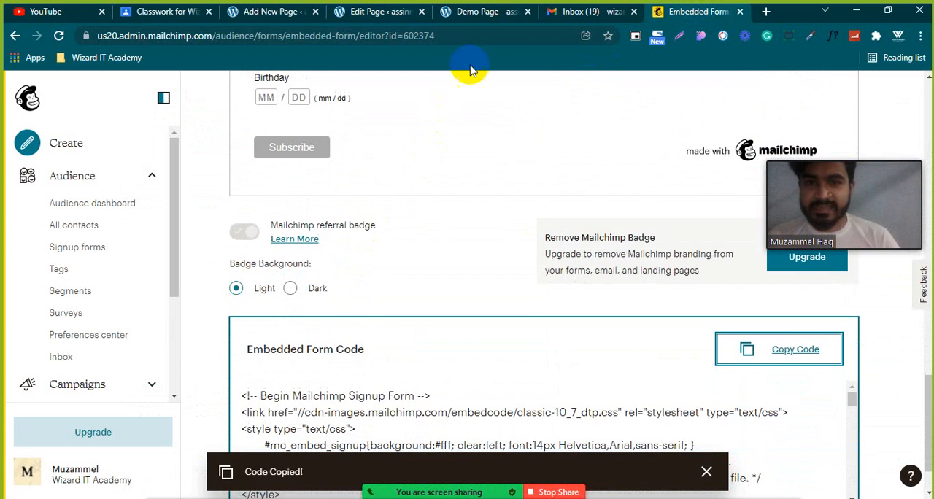
left_click(375, 12)
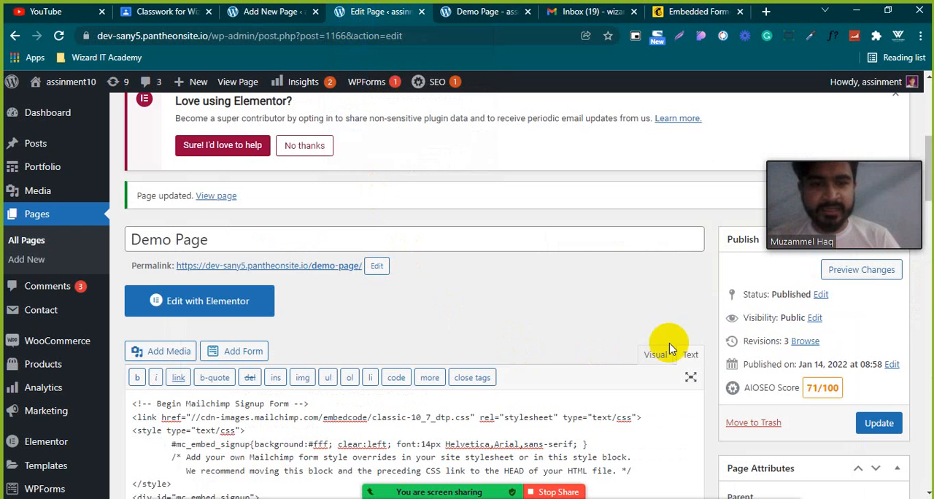
scroll(570, 303, "down", 2)
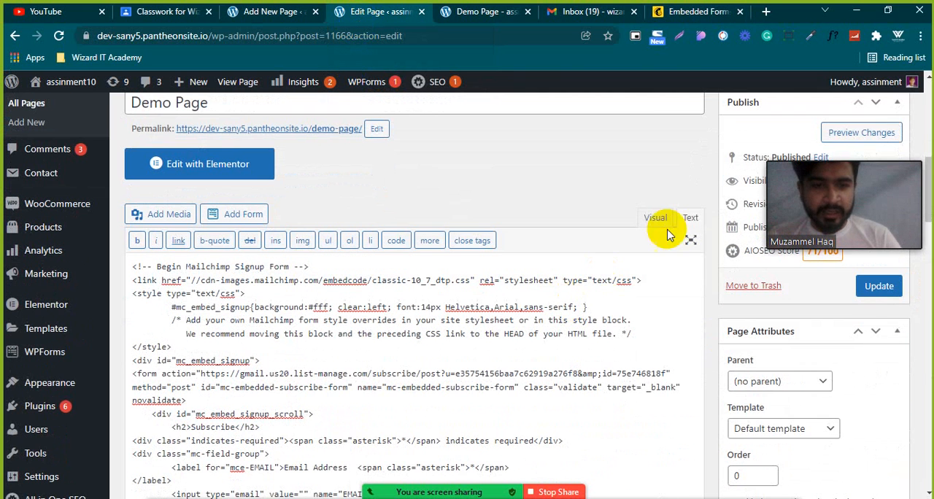
left_click(872, 287)
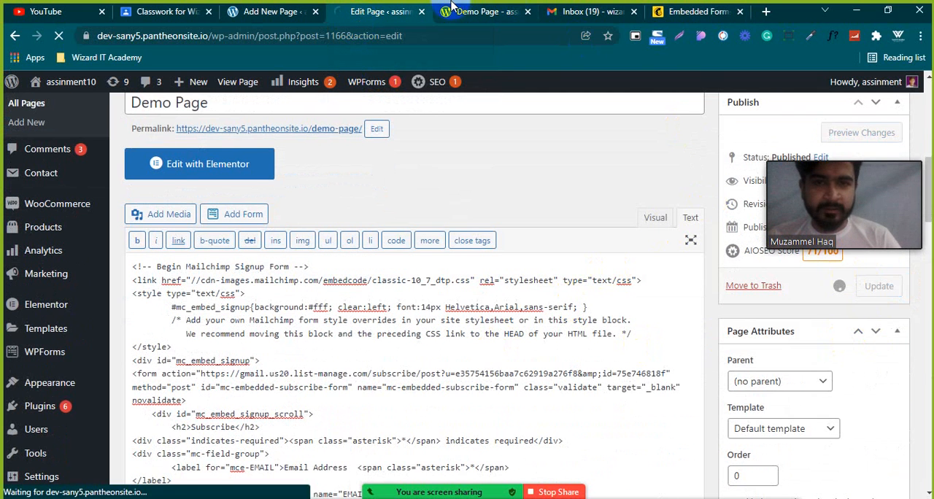
Examine the signup form on the live Demo Page and compare its fields and branding with Mailchimp's form preview.
left_click(495, 9)
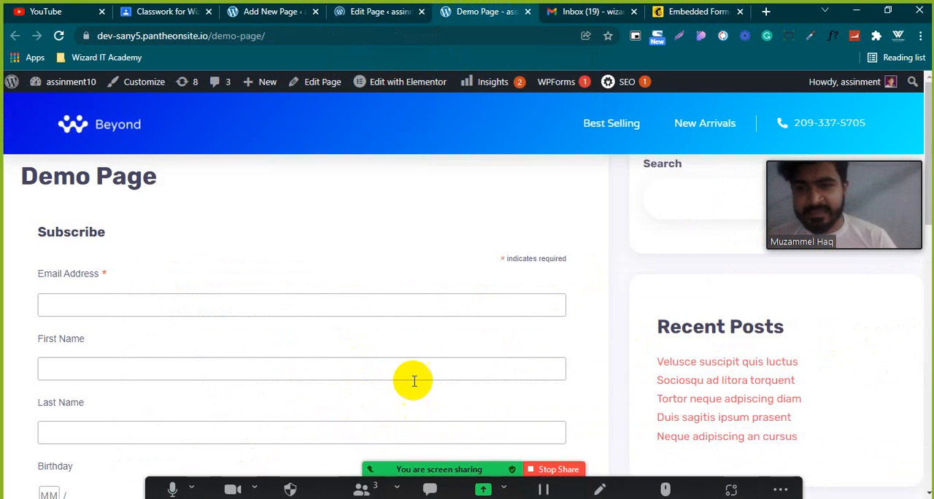
scroll(139, 276, "down", 4)
scroll(218, 241, "up", 3)
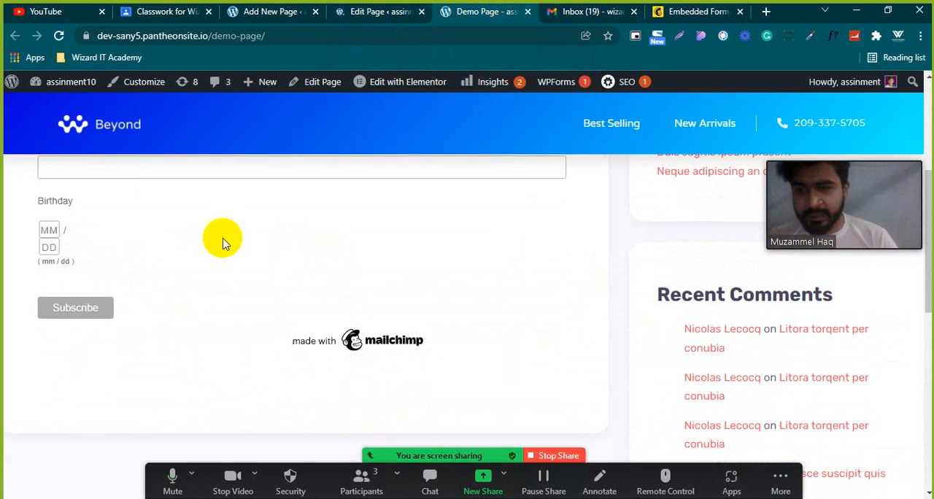
scroll(142, 217, "down", 1)
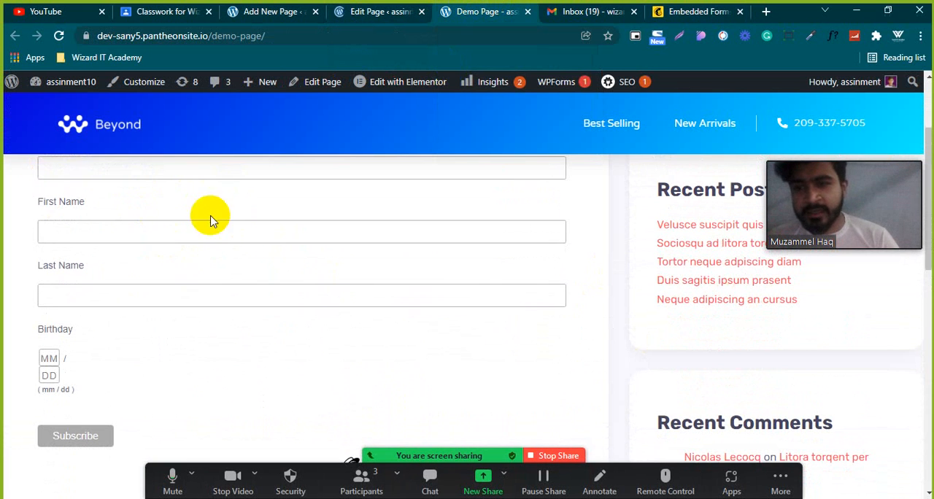
left_click(699, 11)
scroll(357, 316, "up", 2)
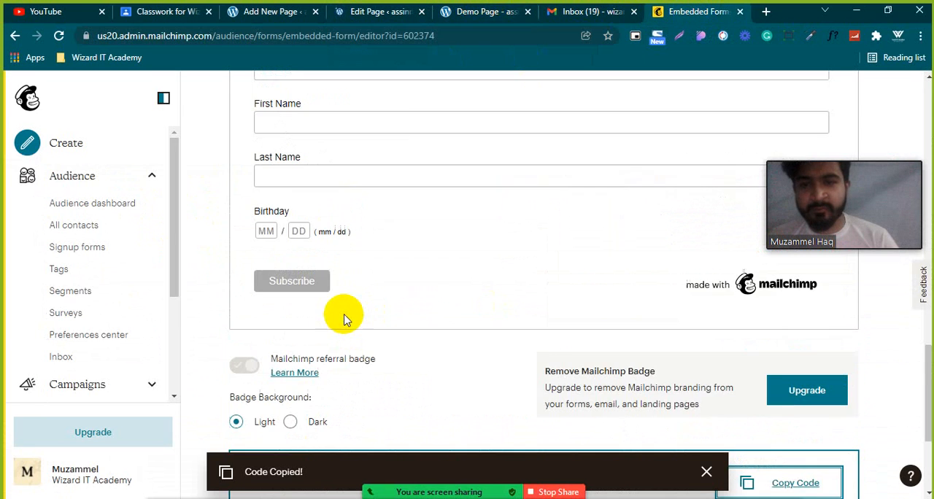
left_click(454, 12)
scroll(137, 378, "up", 2)
scroll(137, 379, "down", 4)
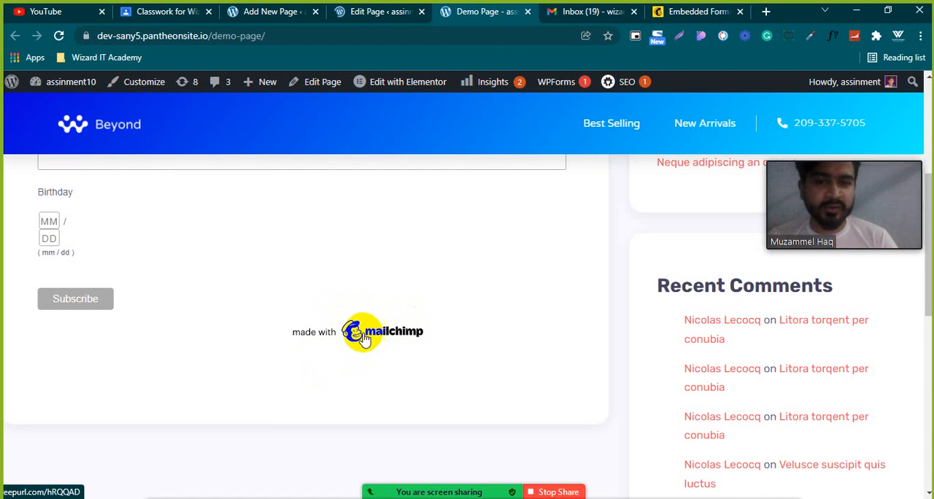
Open the browser's developer tools on the Demo Page and inspect the Mailchimp logo image below the signup form.
right_click(363, 337)
left_click(391, 326)
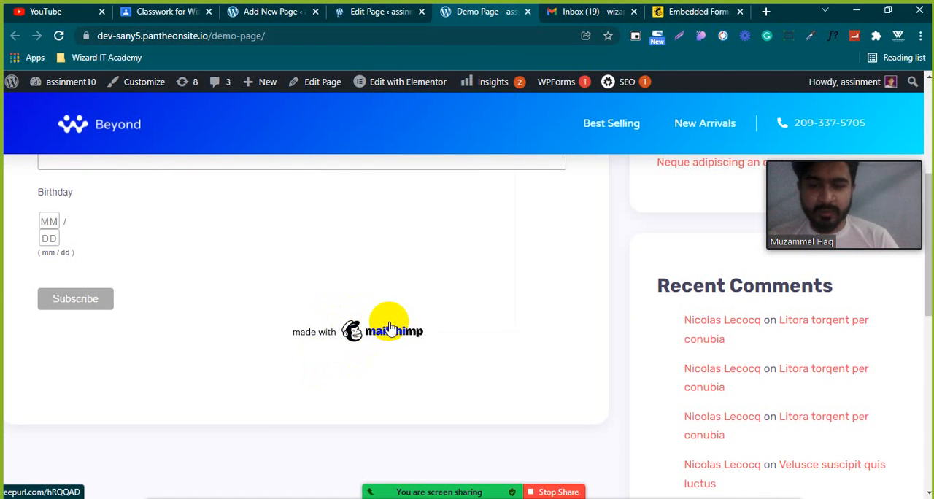
scroll(352, 211, "down", 2)
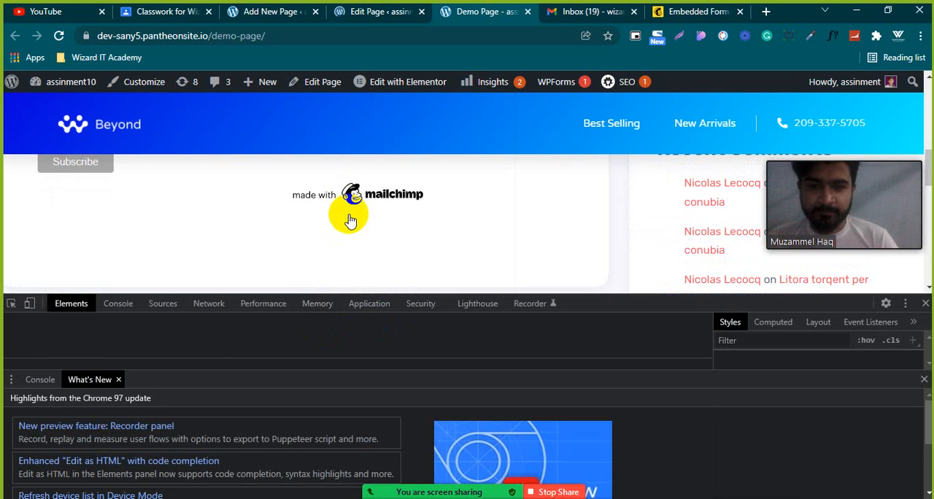
left_click_drag(477, 371, 477, 483)
left_click(11, 303)
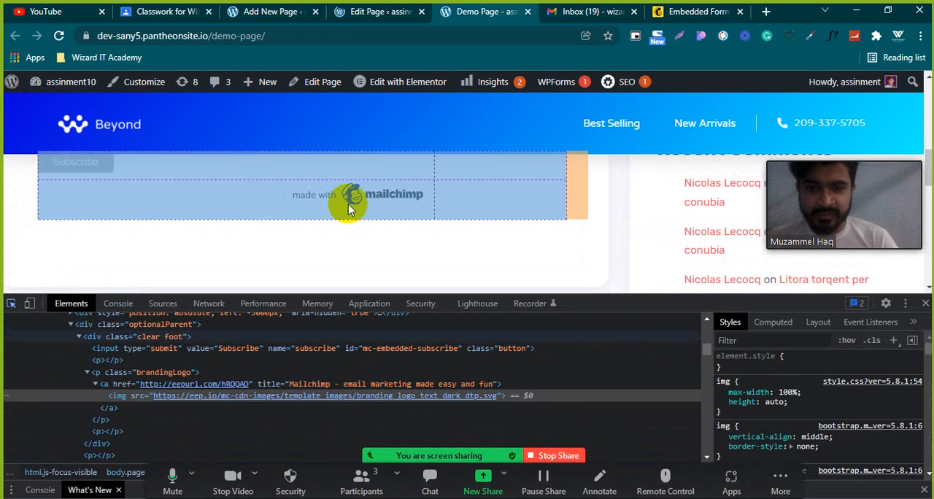
left_click(350, 203)
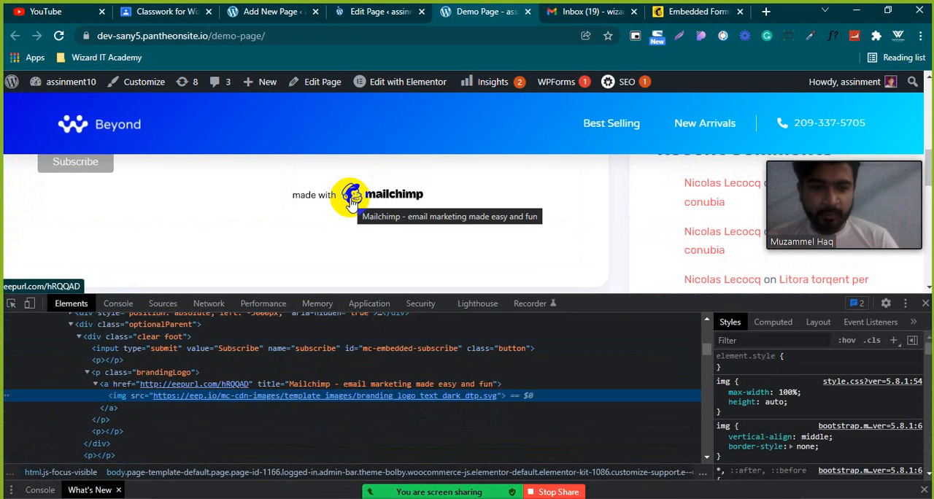
Hide the Mailchimp logo image in the developer tools with the element style display: none, and select that whole style rule.
left_click(767, 372)
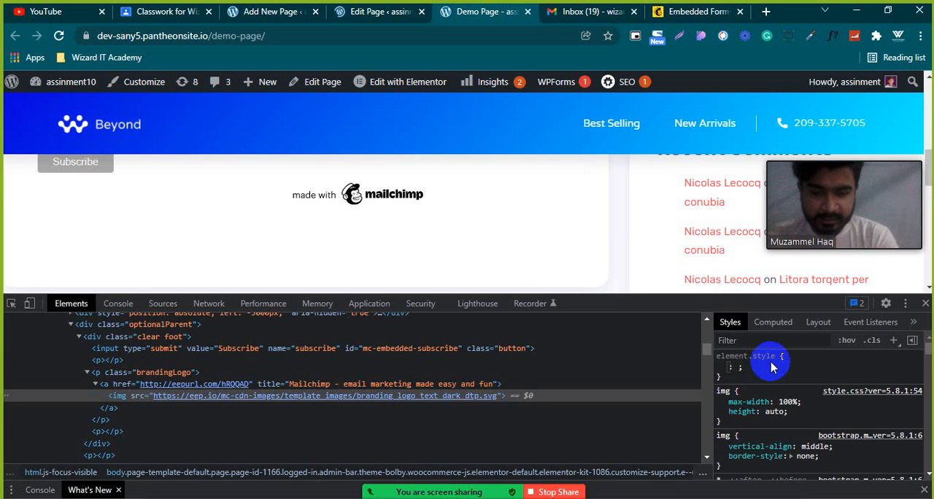
type("d")
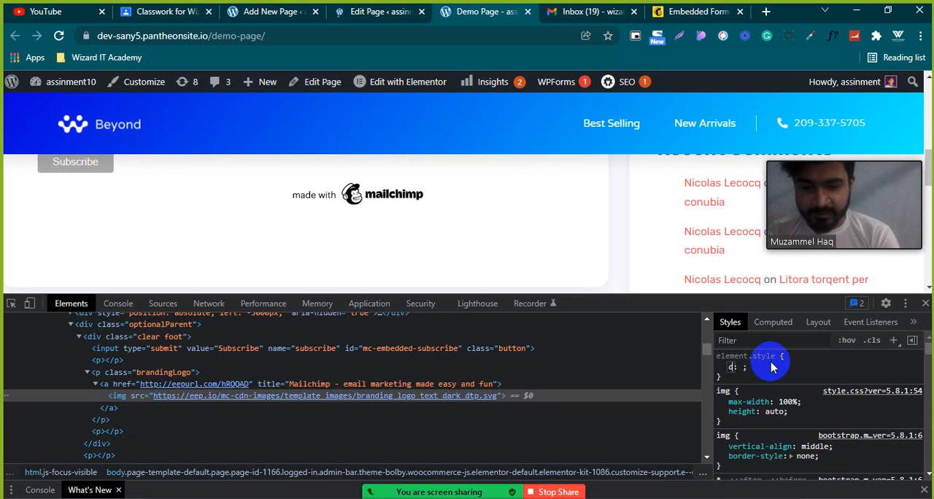
type("isplay")
key("Tab")
type("n")
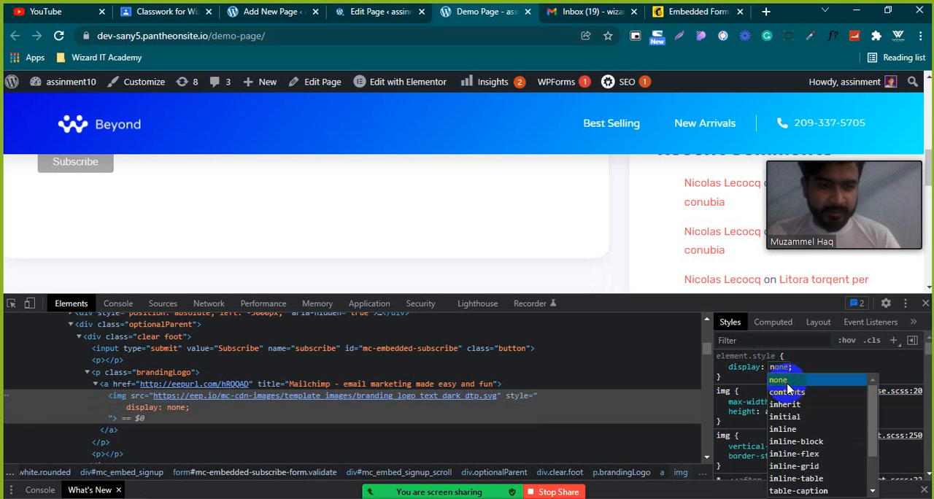
left_click(786, 381)
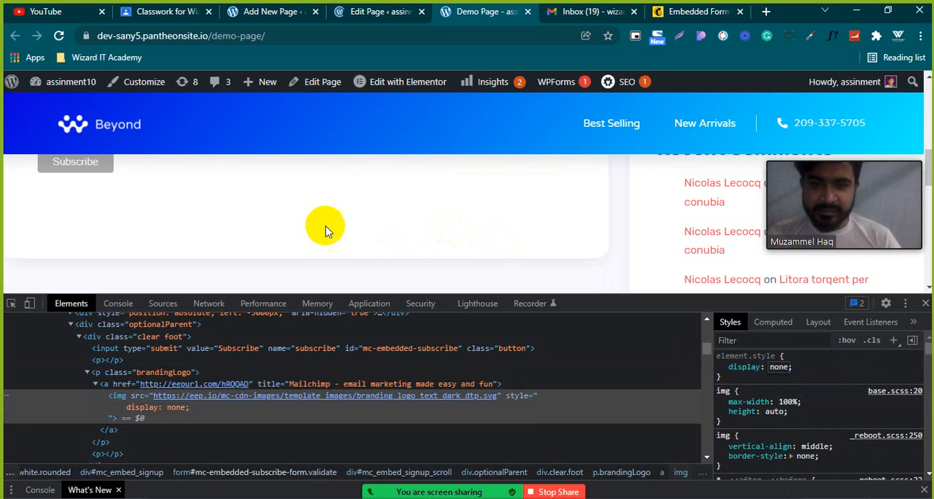
scroll(314, 223, "up", 1)
scroll(304, 219, "down", 1)
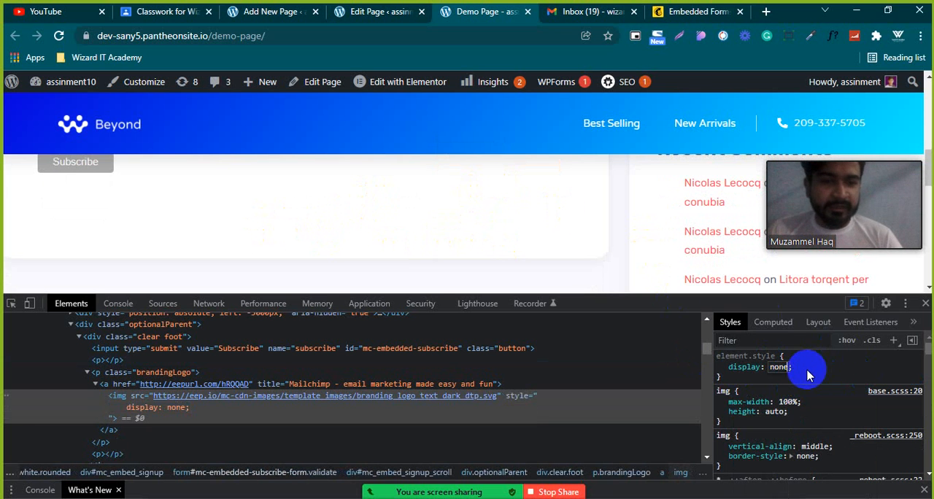
left_click_drag(722, 380, 719, 340)
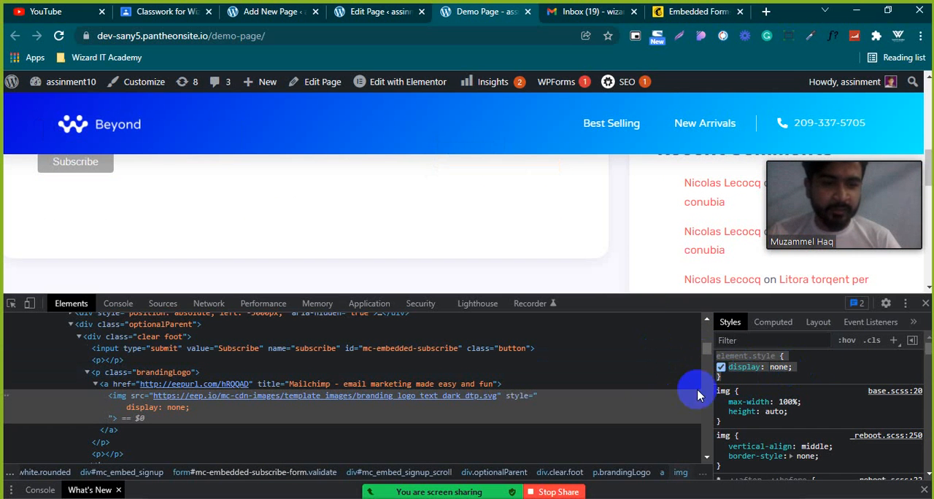
Check the Appearance options, including Customize, in the WordPress admin of the page being edited, and return to the live Demo Page.
left_click(350, 14)
mouse_move(79, 91)
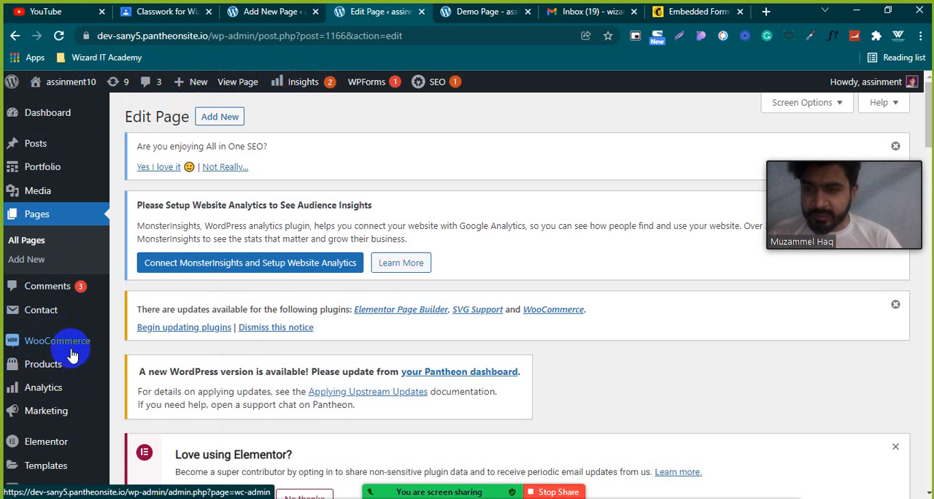
scroll(70, 415, "down", 2)
mouse_move(12, 385)
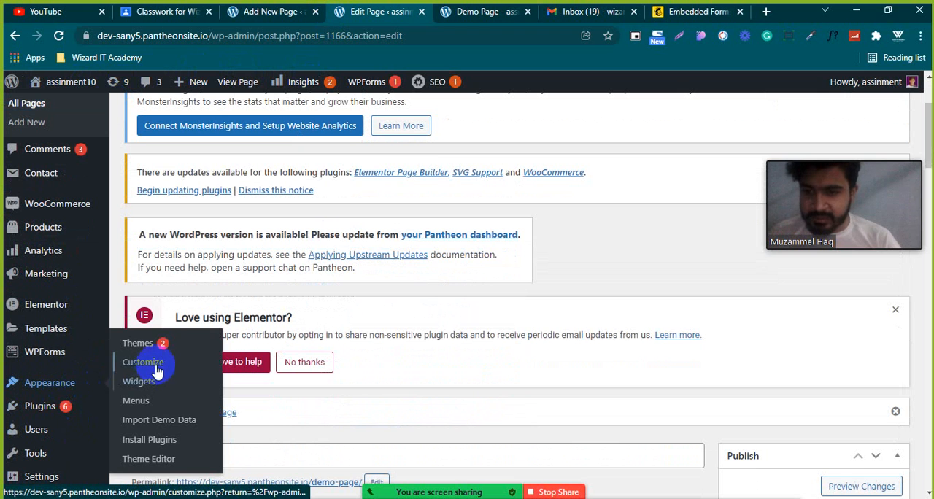
left_click(264, 7)
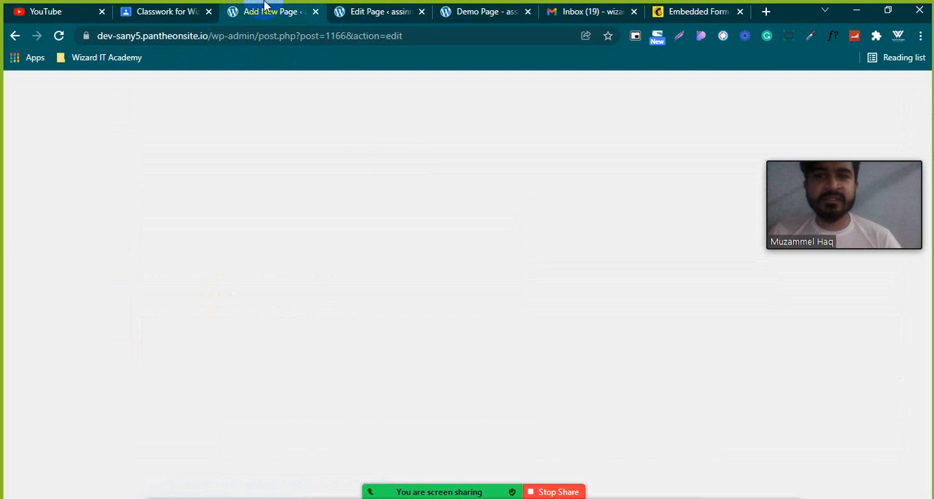
left_click(493, 18)
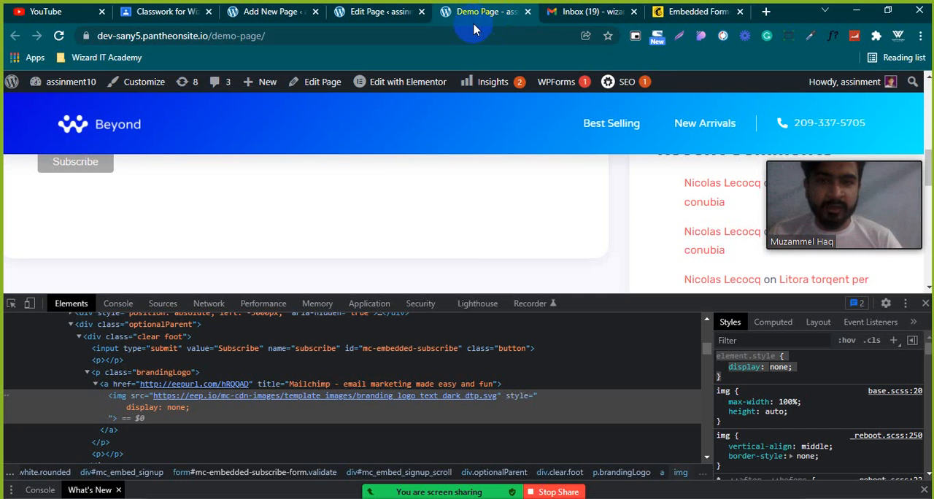
Close the developer tools, dismiss the meeting time notice, and review the signup form on the live Demo Page without the Mailchimp logo.
left_click(924, 304)
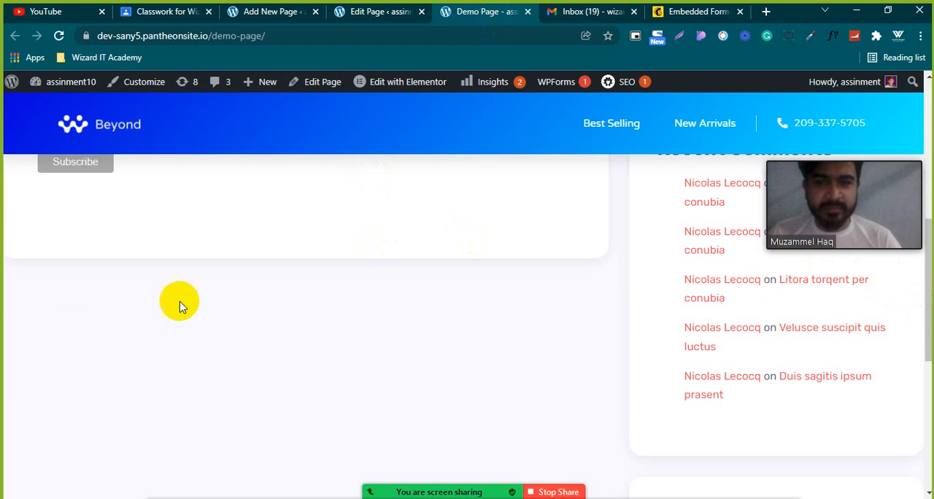
scroll(339, 272, "up", 2)
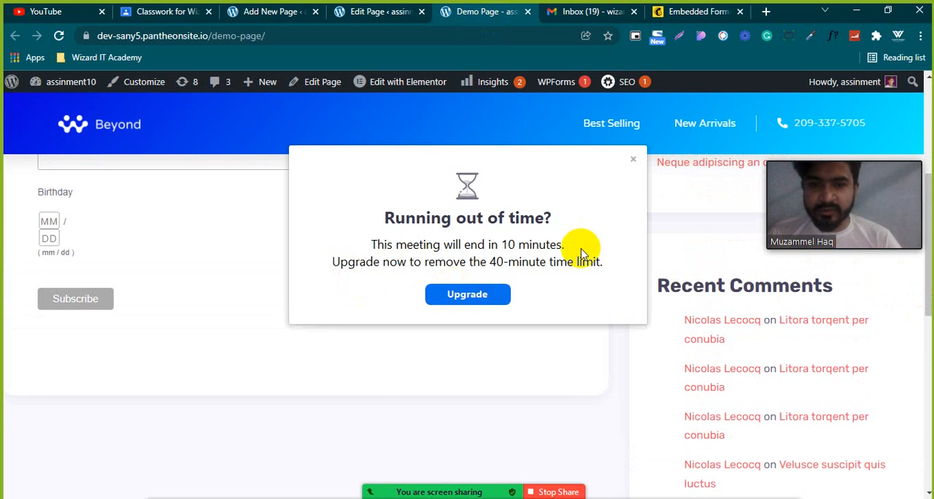
left_click(633, 158)
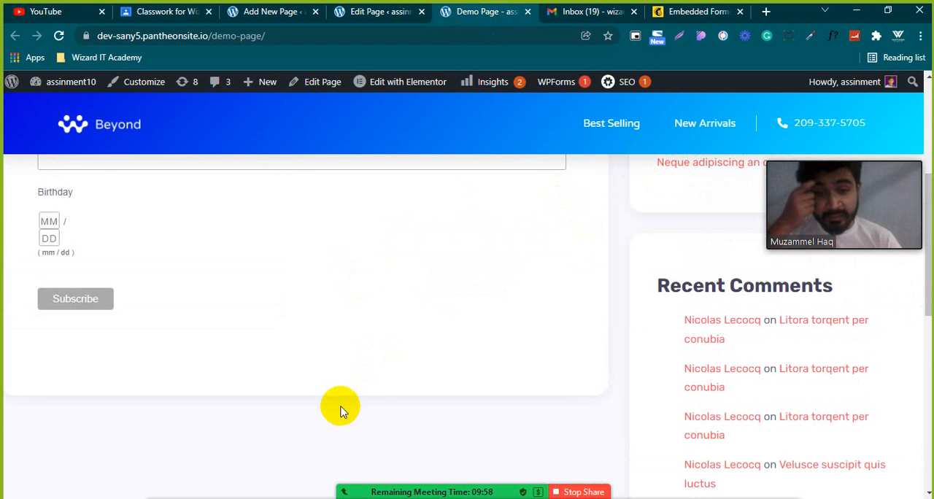
scroll(366, 363, "up", 4)
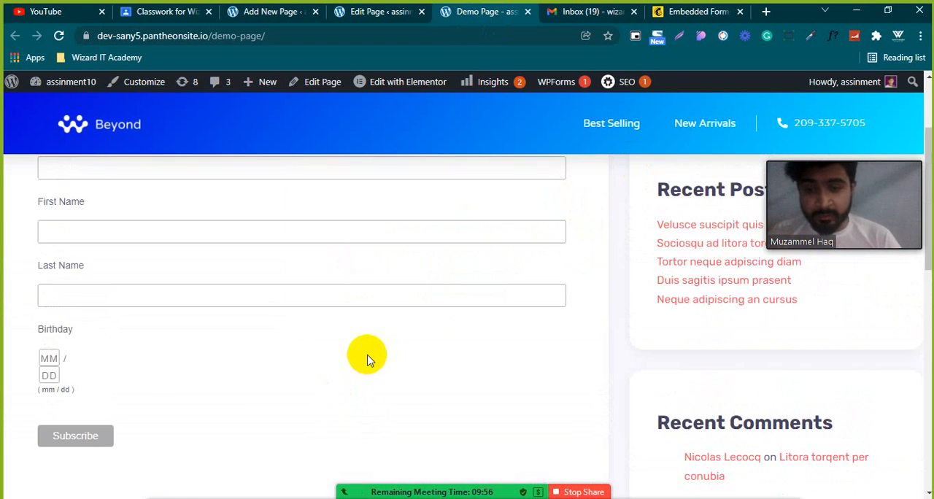
scroll(369, 356, "down", 4)
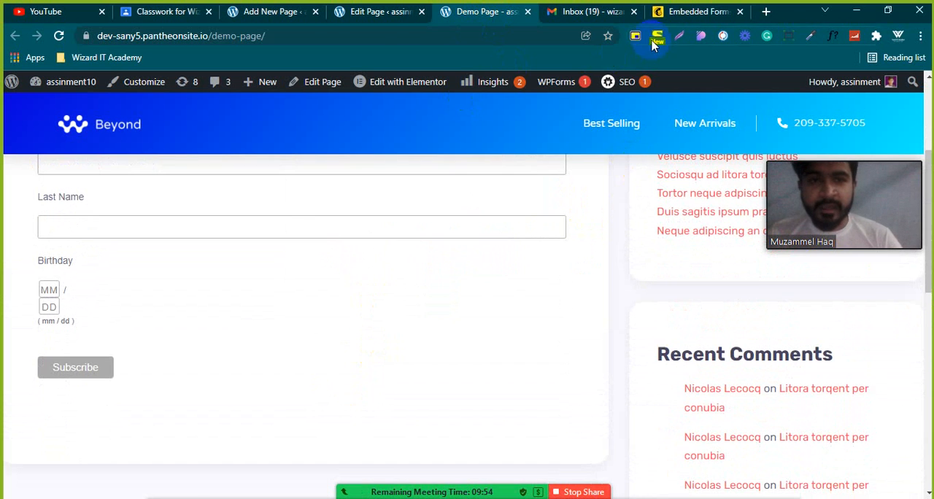
Switch to Mailchimp and review the embedded form's preview, referral badge options and form code.
left_click(697, 12)
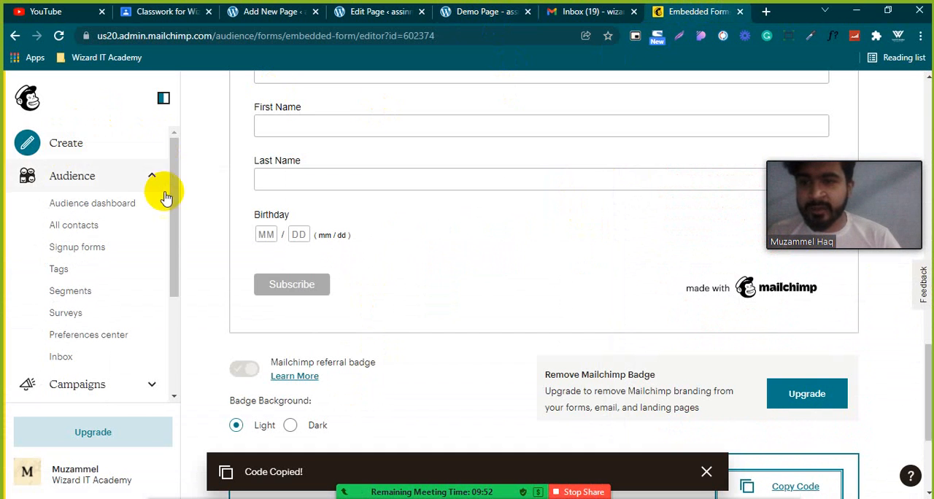
scroll(225, 221, "up", 2)
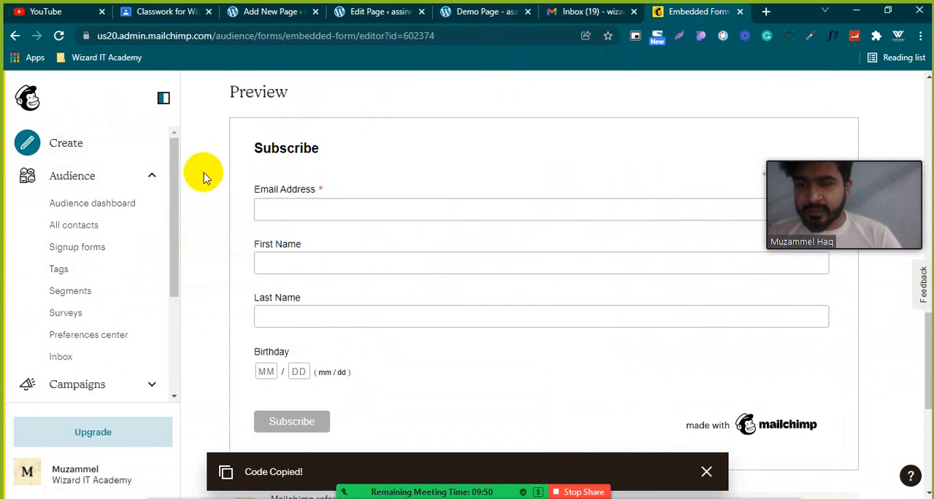
scroll(203, 175, "down", 4)
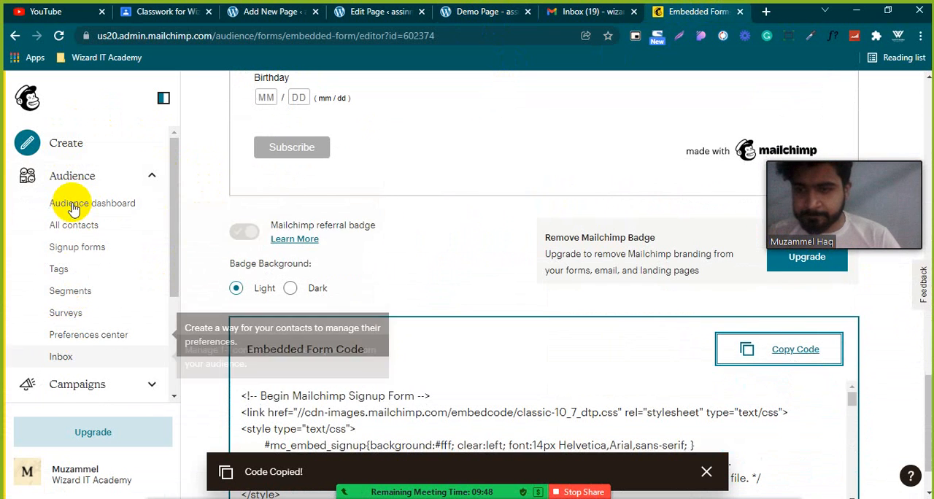
Review the audience's signup form types in Mailchimp, and open Form integrations to view the available services.
left_click(77, 247)
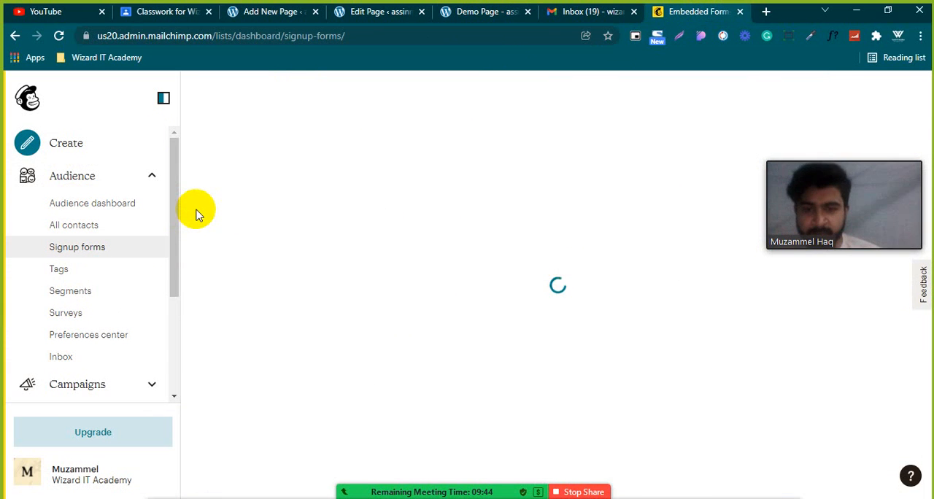
scroll(319, 213, "down", 2)
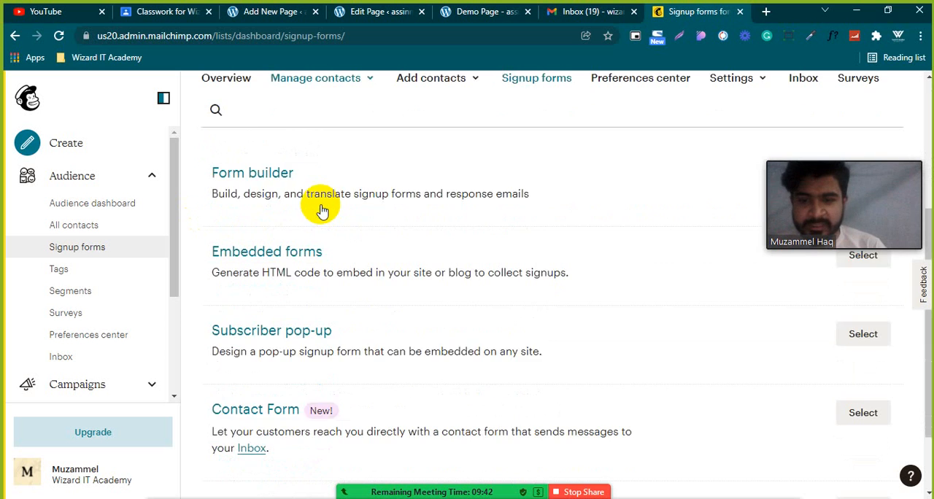
scroll(322, 210, "down", 1)
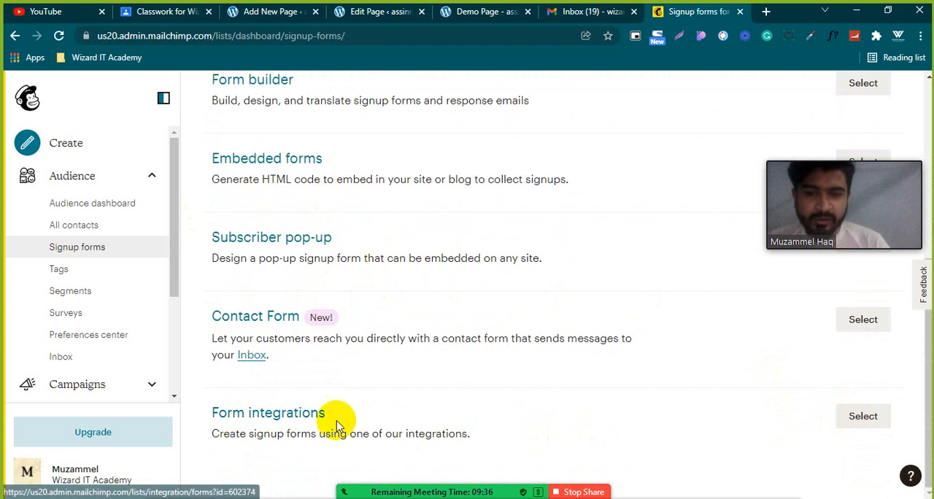
left_click(865, 416)
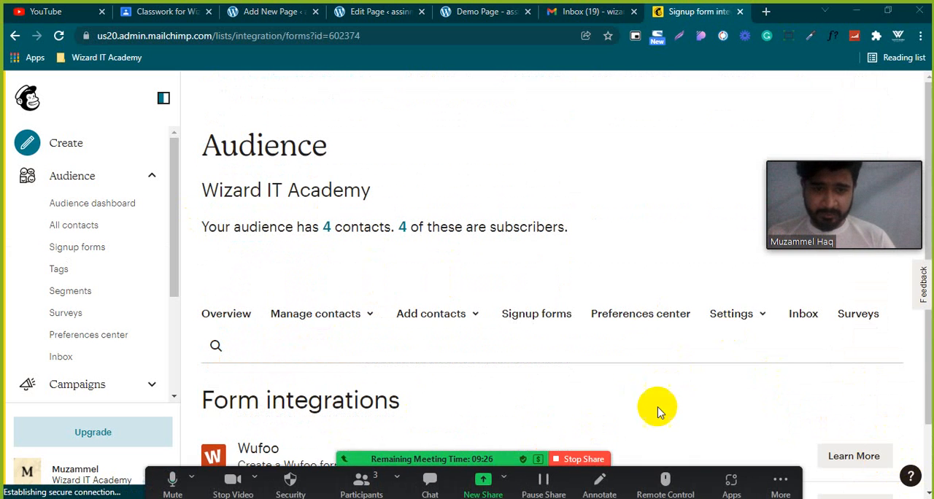
scroll(616, 339, "down", 1)
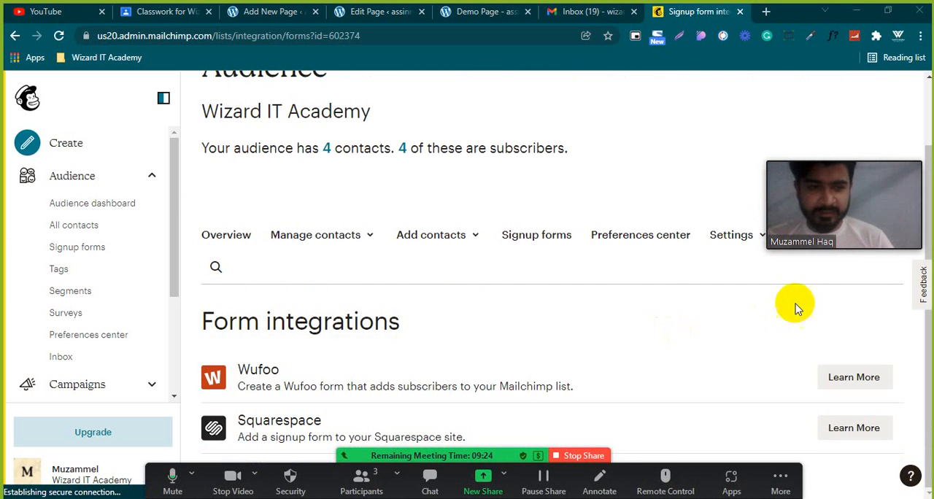
Search Google for the Wufoo name from the form integrations list, and open the Wufoo website from the results.
double_click(261, 368)
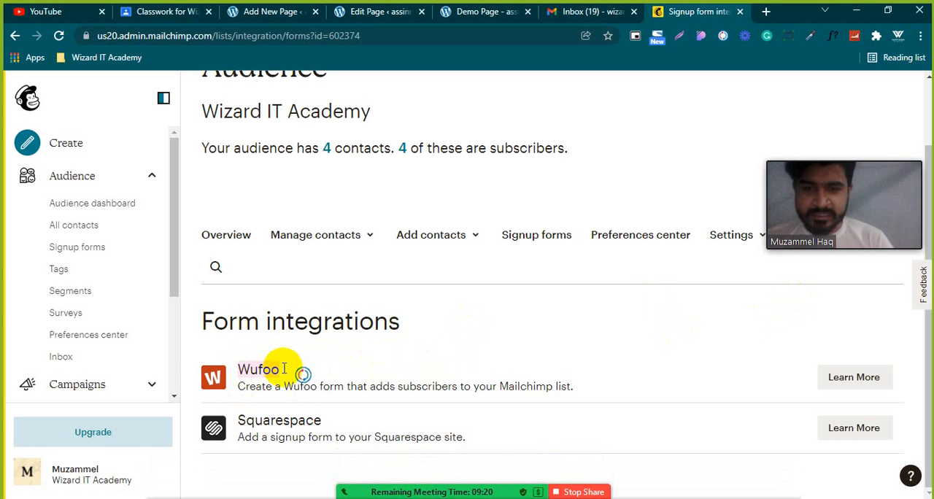
right_click(259, 369)
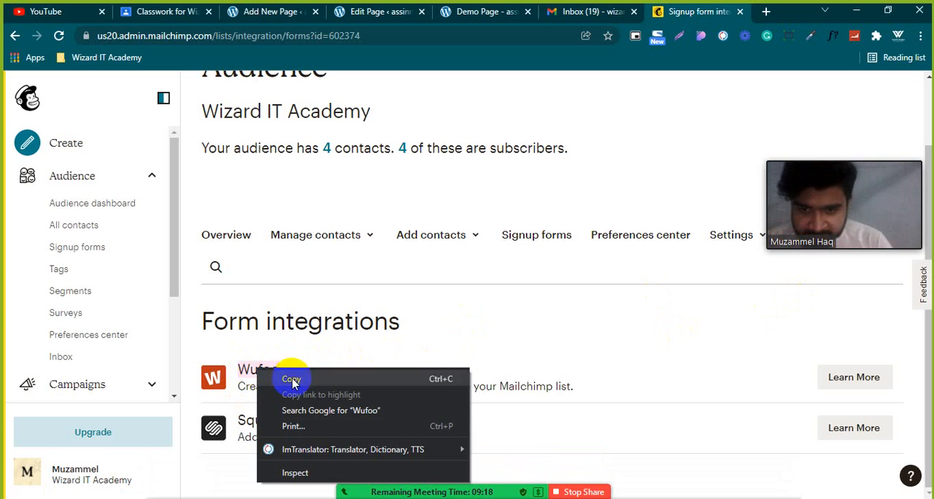
left_click(298, 410)
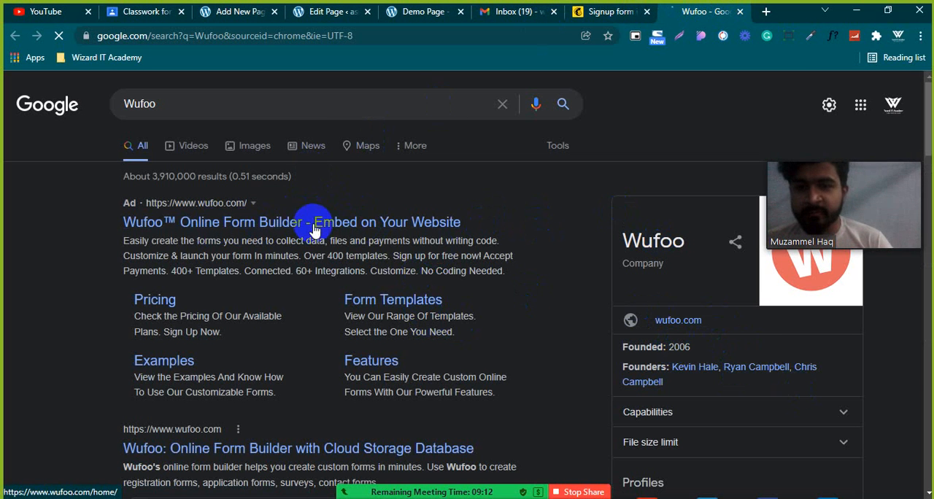
scroll(415, 212, "down", 1)
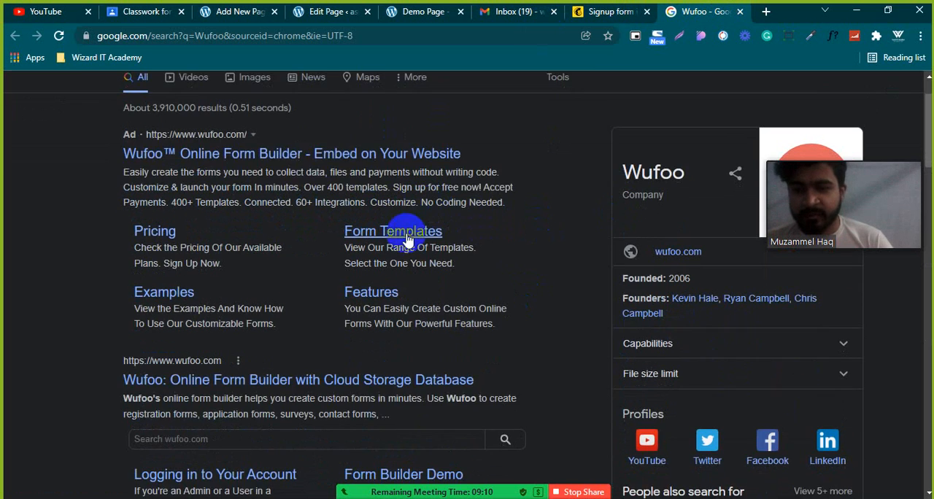
scroll(407, 241, "down", 1)
left_click(376, 312)
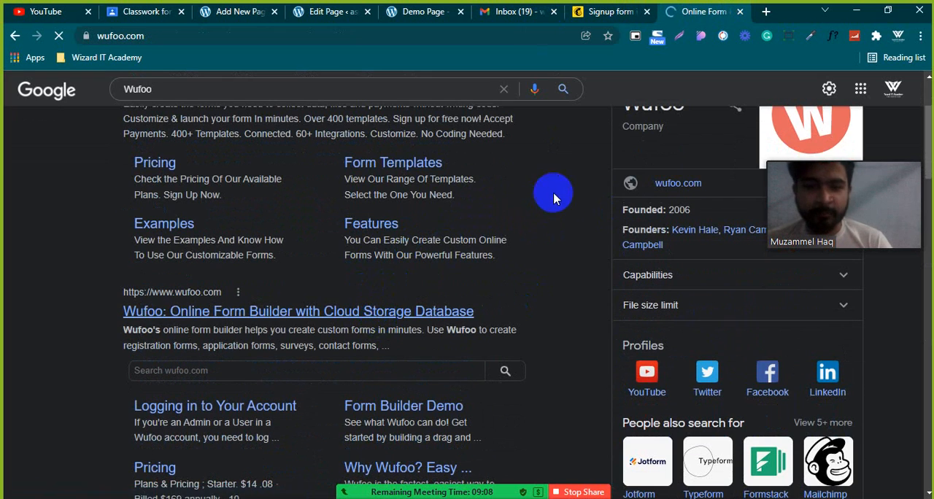
Return to Mailchimp and view the audience's Tags page and its Segments page.
left_click(597, 12)
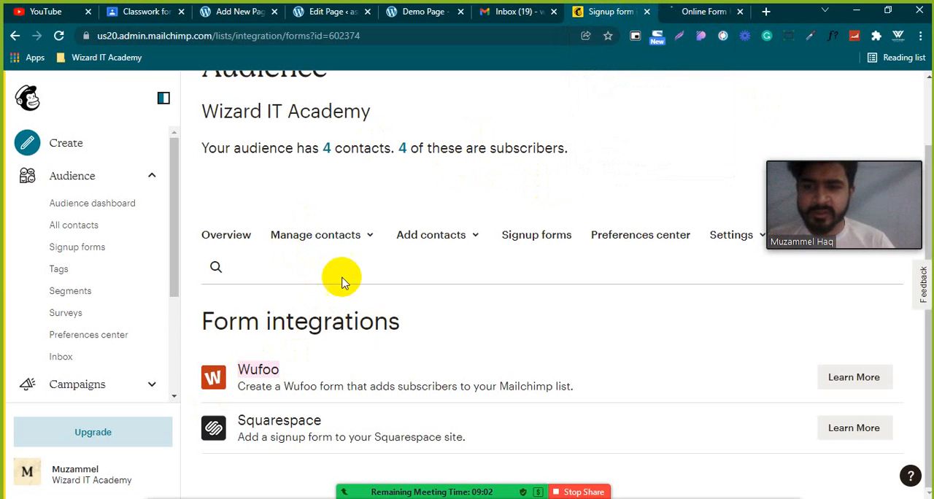
left_click(73, 267)
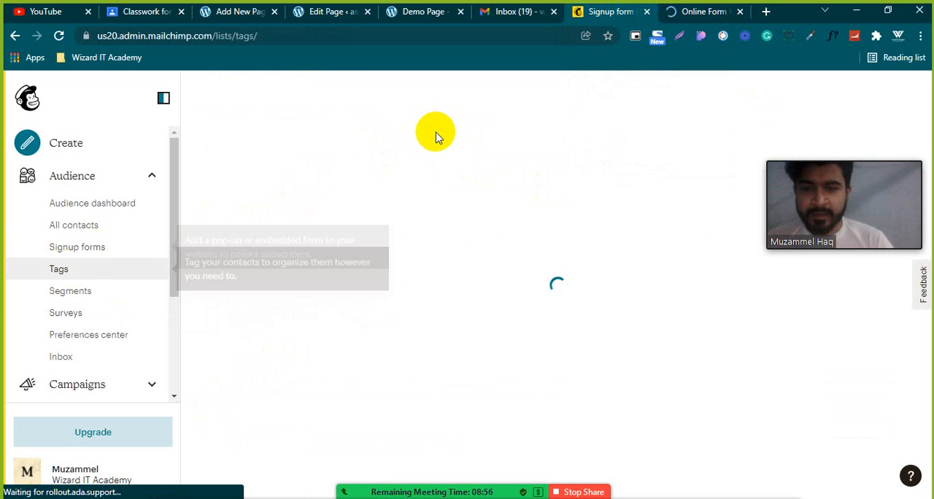
scroll(374, 229, "down", 3)
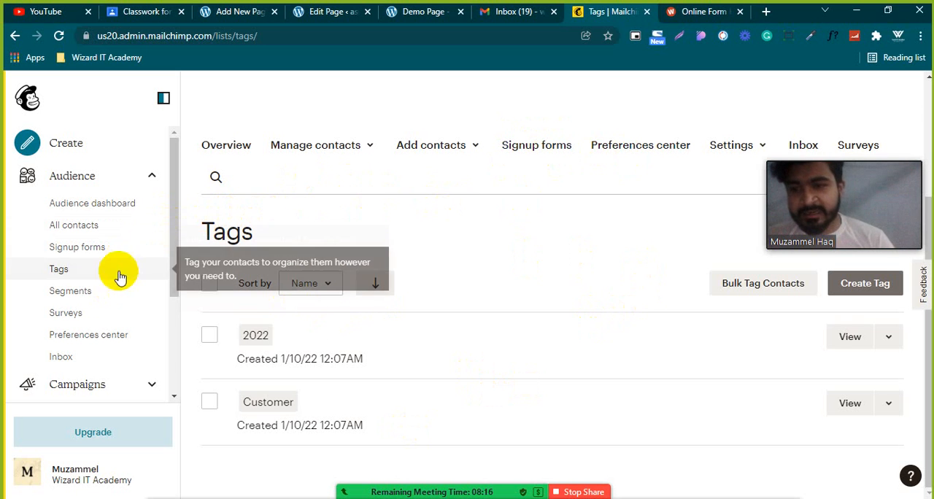
left_click(87, 294)
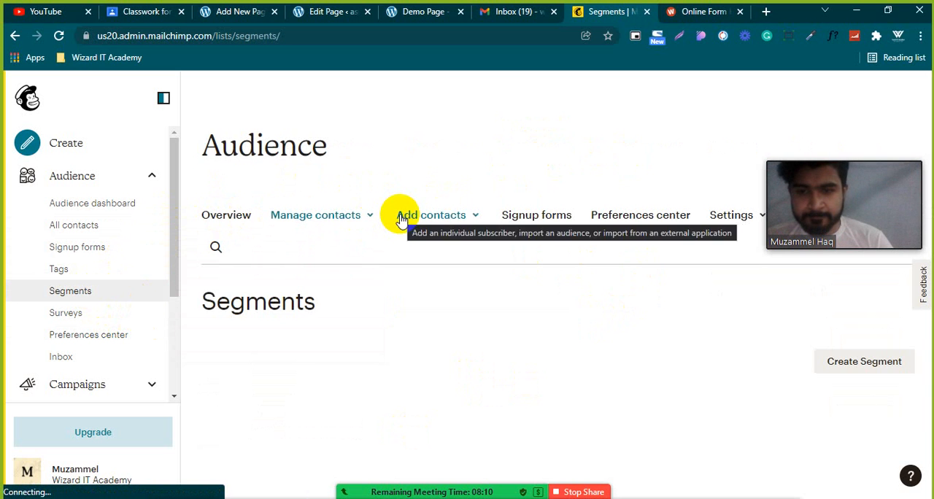
scroll(335, 262, "down", 4)
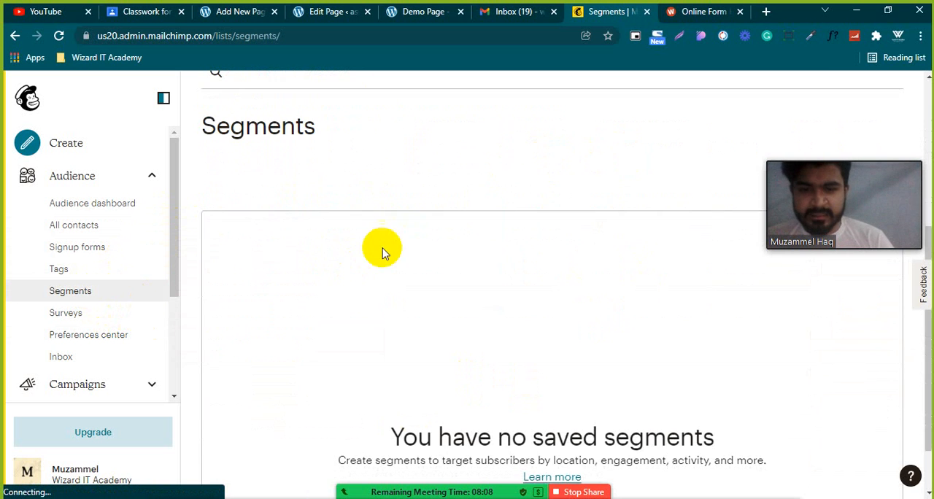
scroll(384, 250, "down", 1)
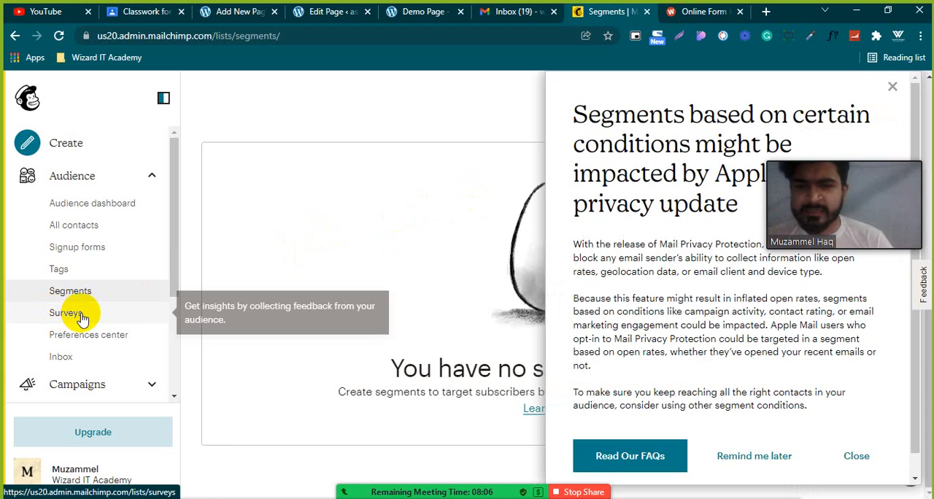
Open the audience's Surveys page and read through what Mailchimp Surveys offers.
left_click(64, 316)
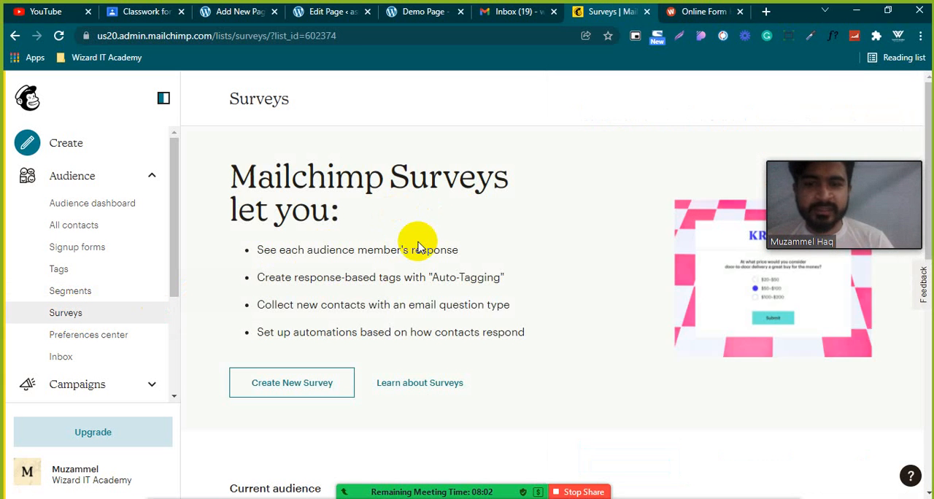
scroll(418, 248, "down", 4)
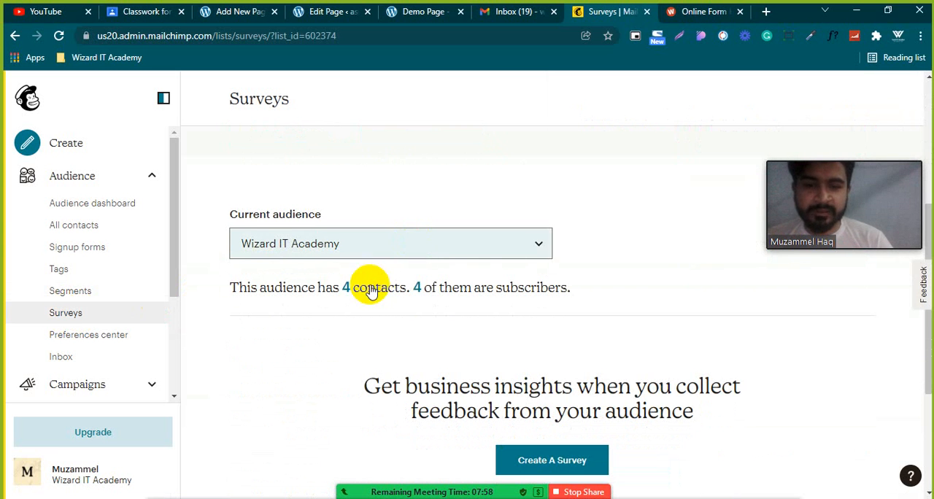
scroll(368, 288, "down", 2)
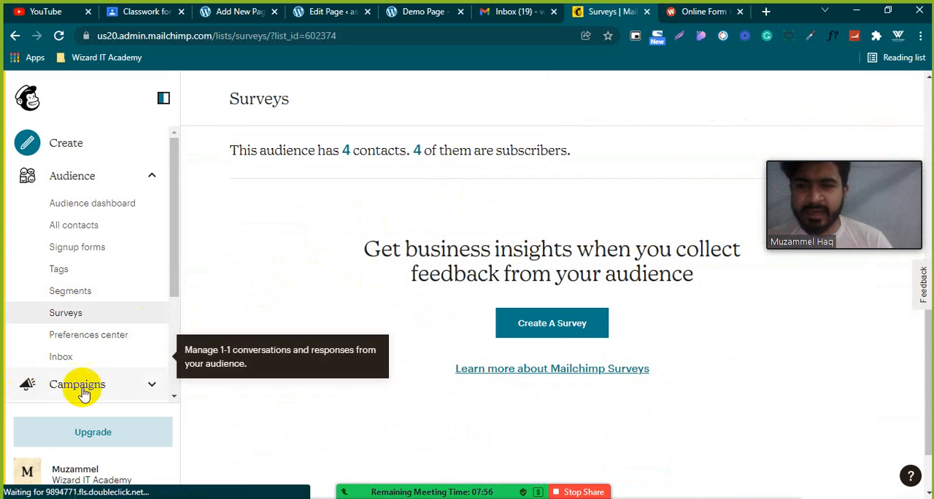
Expand the Campaigns section, open All campaigns, and look through the list of sent campaigns.
scroll(102, 380, "down", 2)
left_click(155, 248)
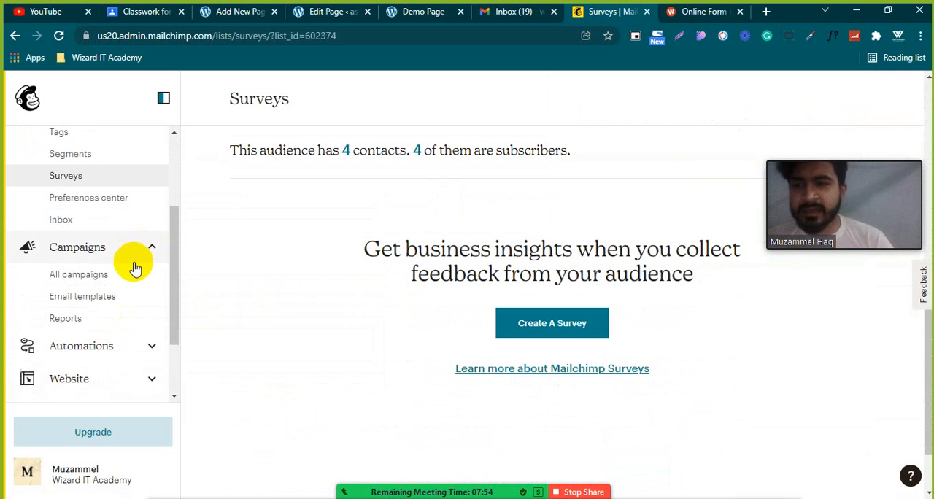
scroll(151, 343, "down", 1)
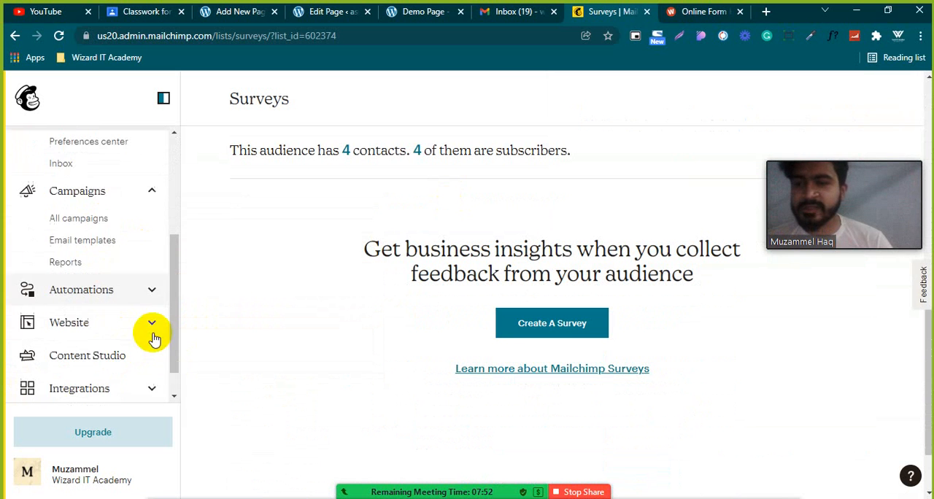
left_click(93, 208)
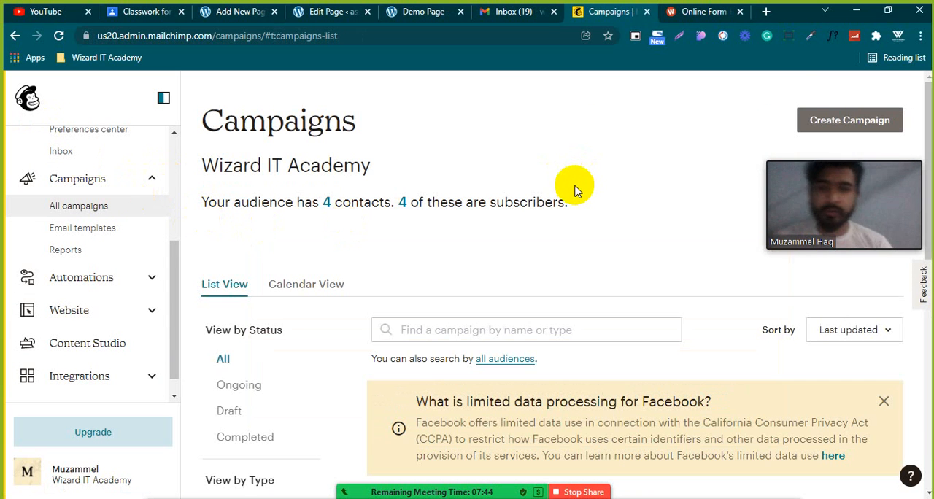
scroll(575, 177, "down", 5)
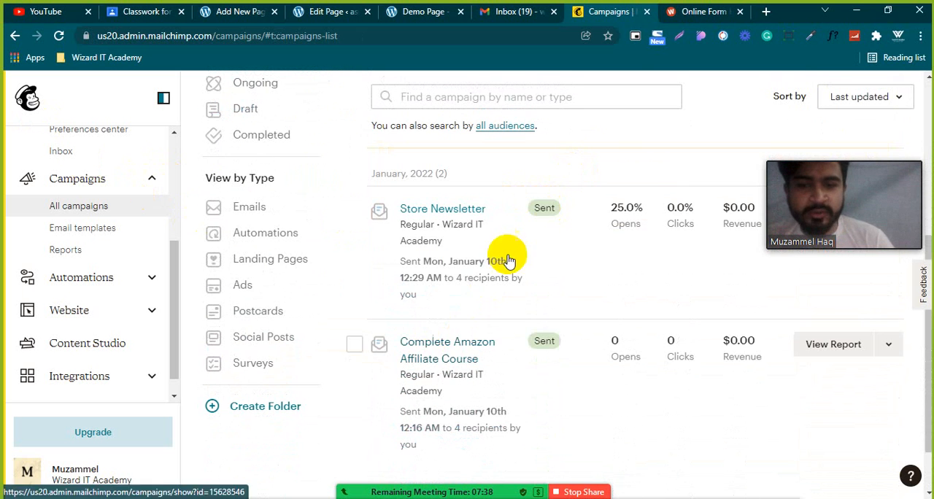
Open the campaign creation page from the Campaigns list and look through the suggested regular email, landing page and embedded form options.
scroll(474, 278, "up", 5)
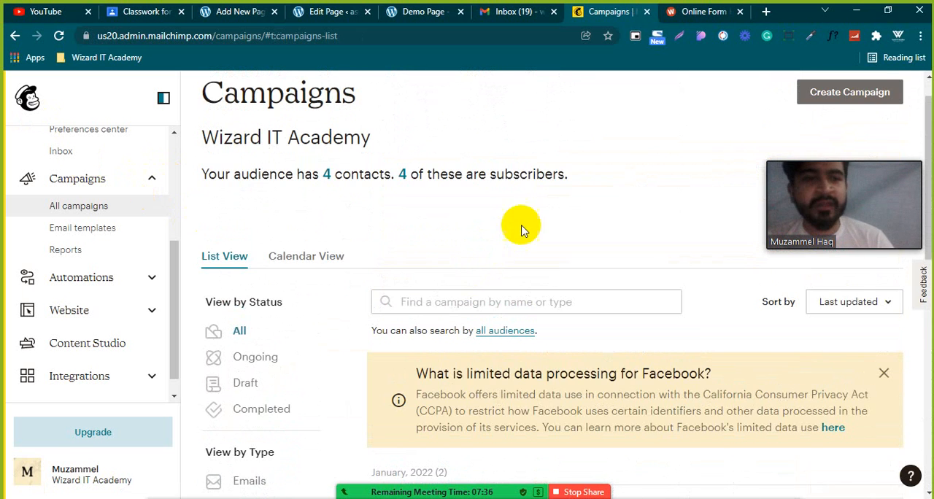
left_click_drag(804, 183, 813, 434)
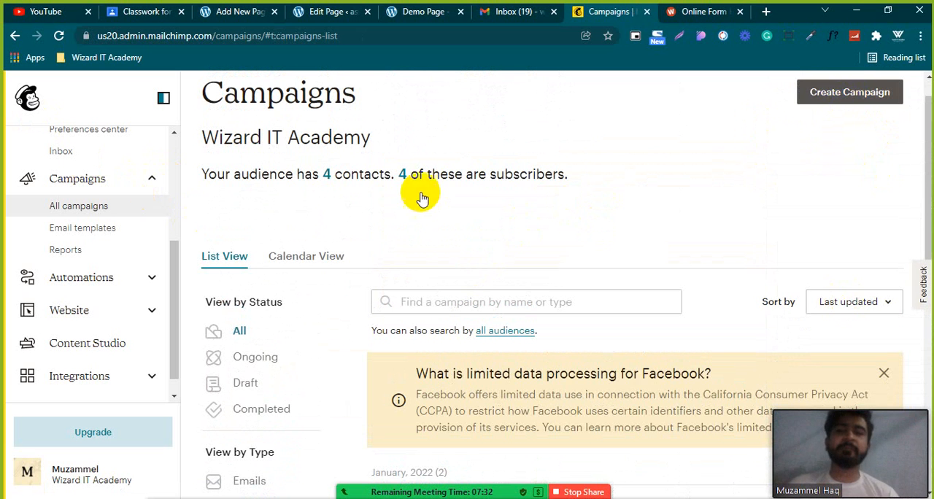
scroll(423, 215, "up", 1)
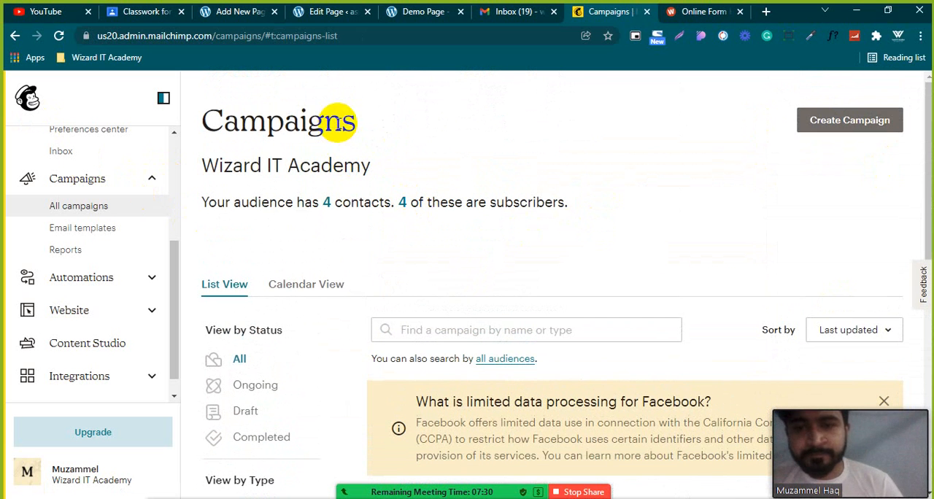
double_click(252, 112)
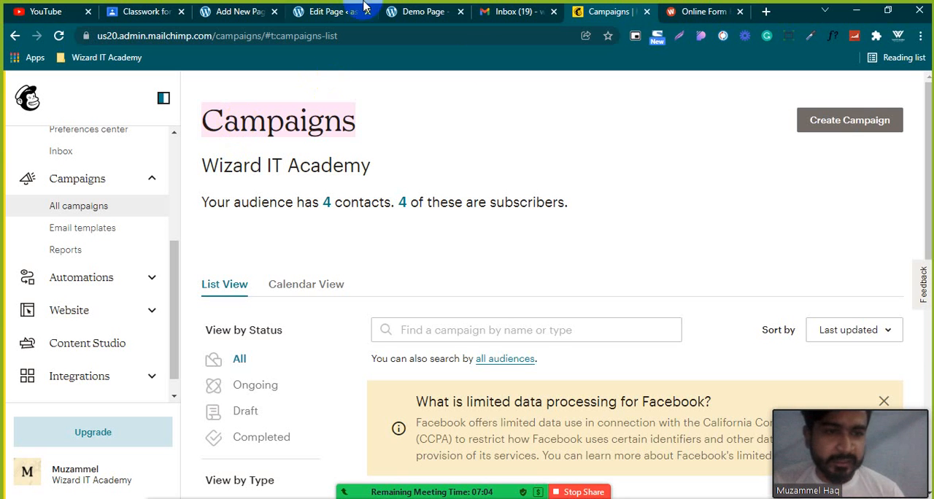
left_click(847, 125)
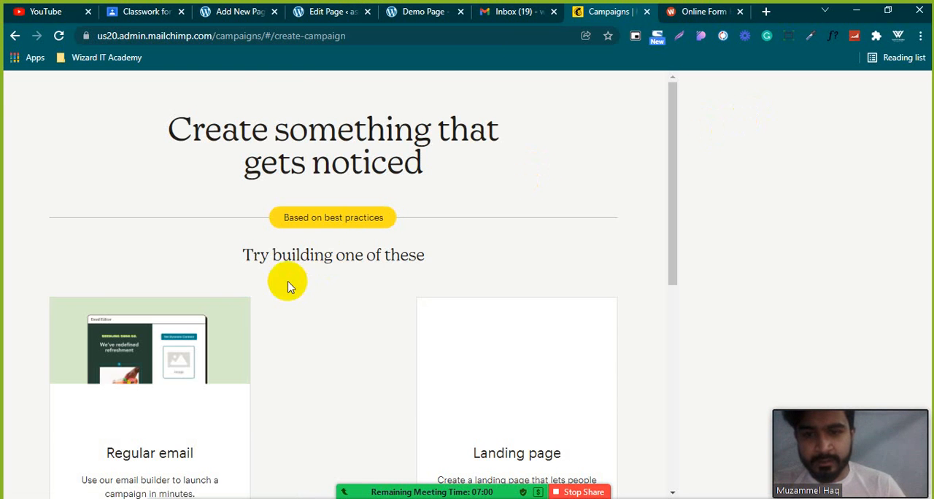
scroll(340, 226, "down", 3)
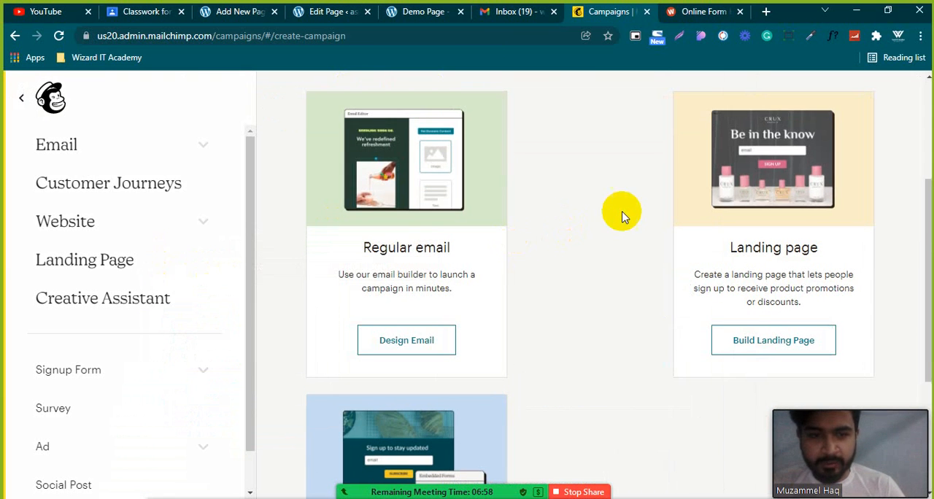
scroll(623, 216, "down", 1)
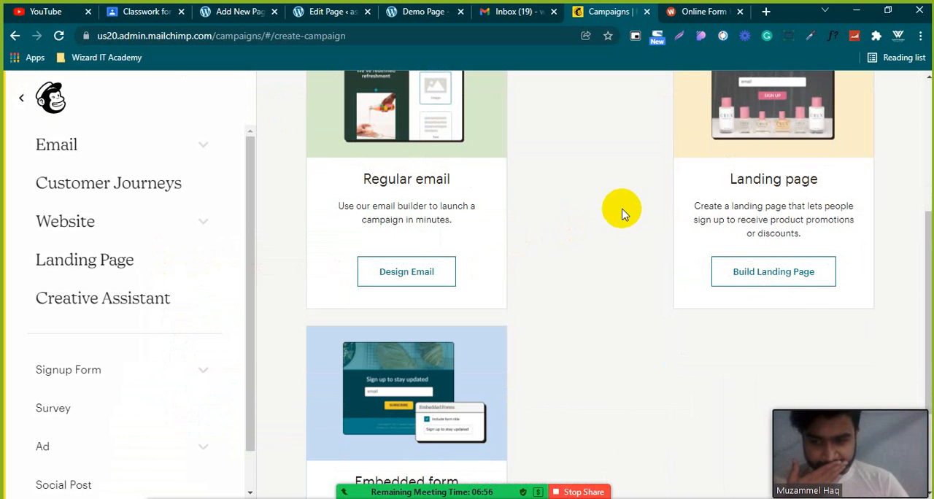
scroll(622, 211, "down", 2)
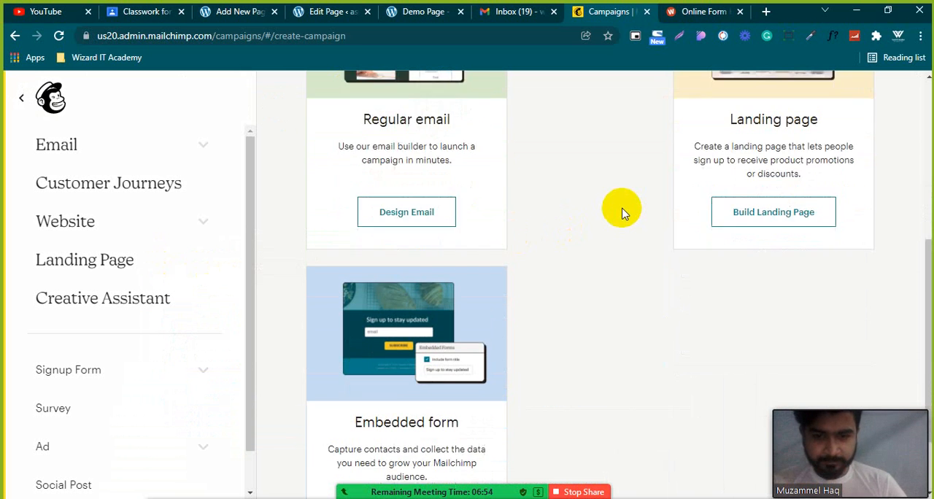
Start designing a regular email campaign and open the recipient settings of the new draft.
scroll(617, 210, "up", 2)
left_click(407, 284)
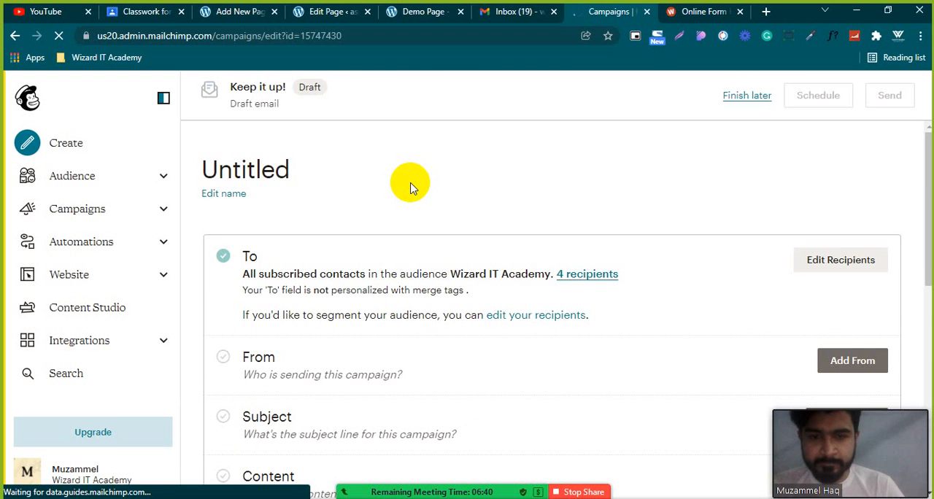
scroll(410, 188, "down", 1)
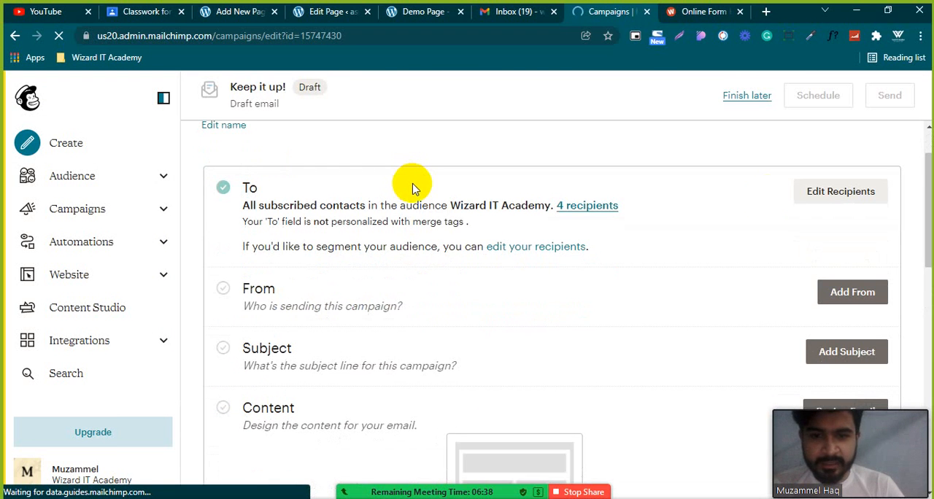
left_click(836, 197)
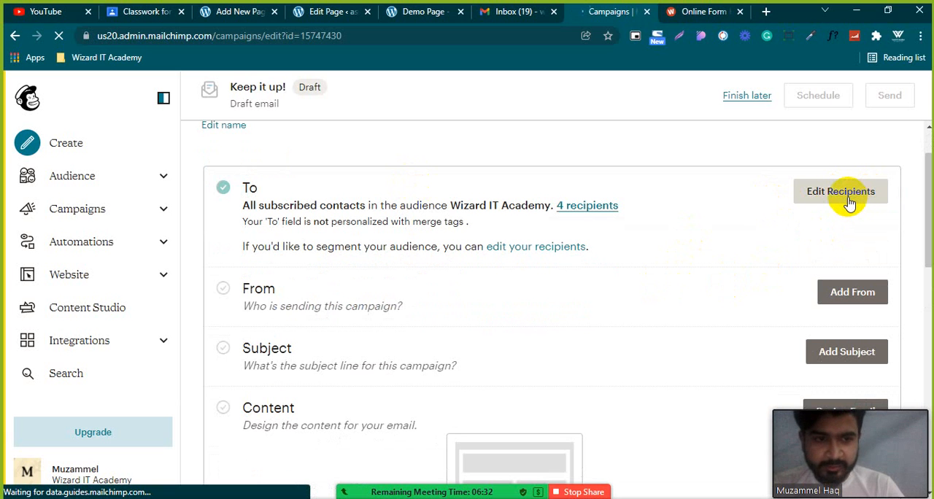
left_click(849, 202)
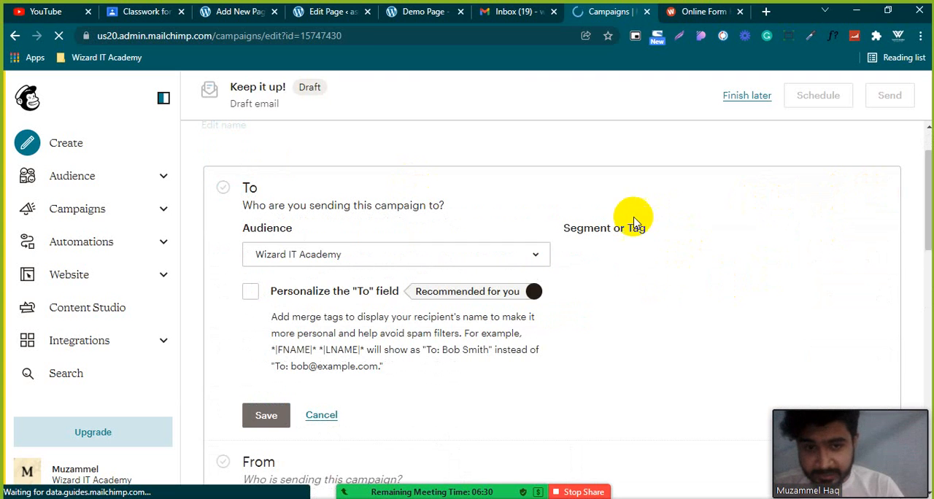
Look through the Segment or Tag choices for the draft's recipients, including the tags and pre-built segments, without choosing another one.
left_click(629, 261)
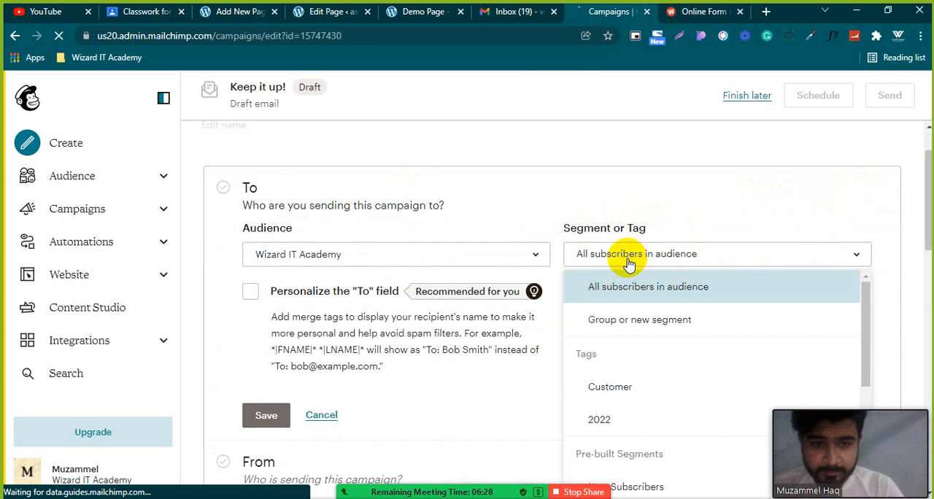
scroll(636, 334, "down", 1)
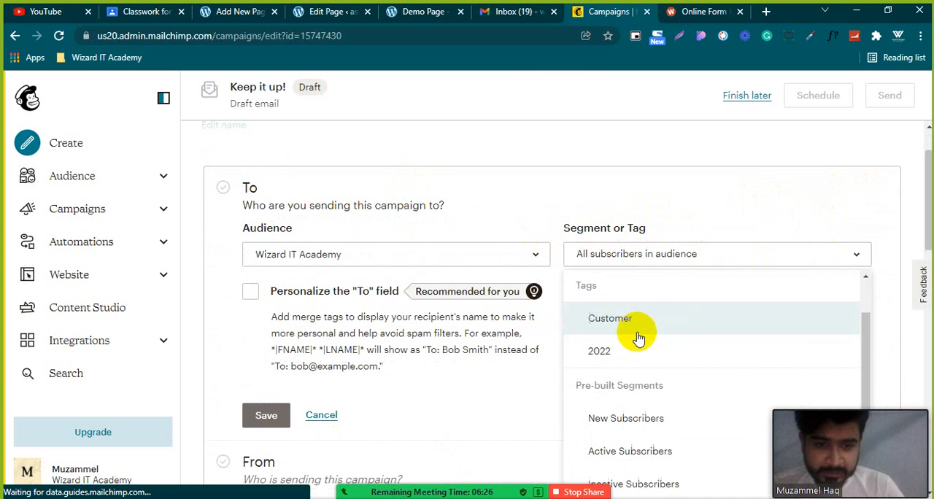
scroll(605, 282, "up", 1)
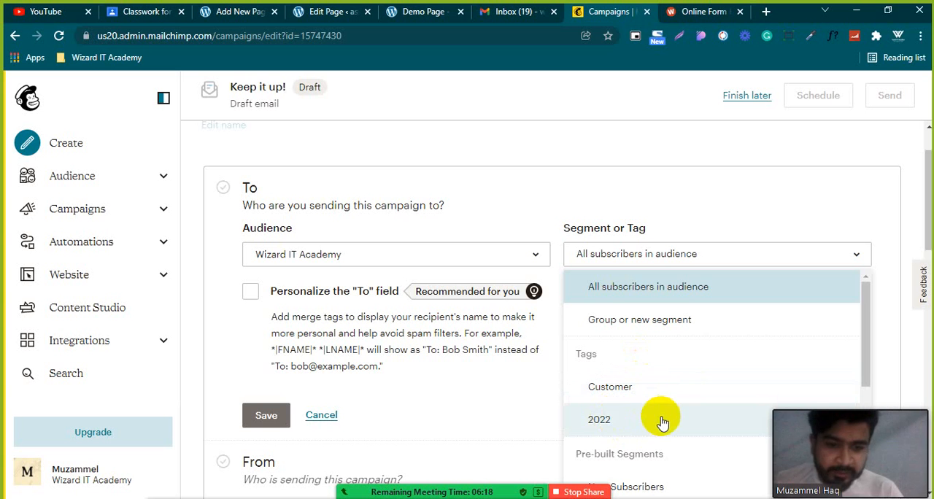
scroll(675, 394, "down", 1)
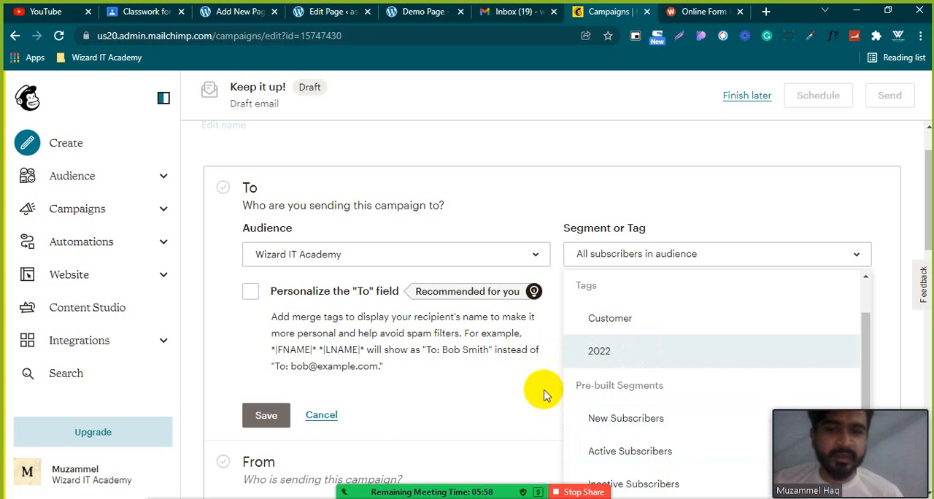
left_click(449, 372)
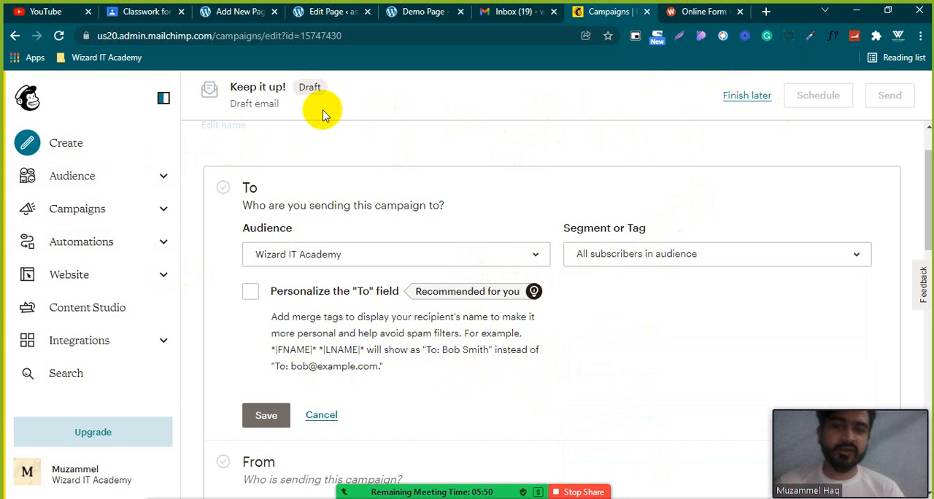
Return to the Mailchimp dashboard and look through its checklist, recent campaigns and audience overview.
left_click(23, 103)
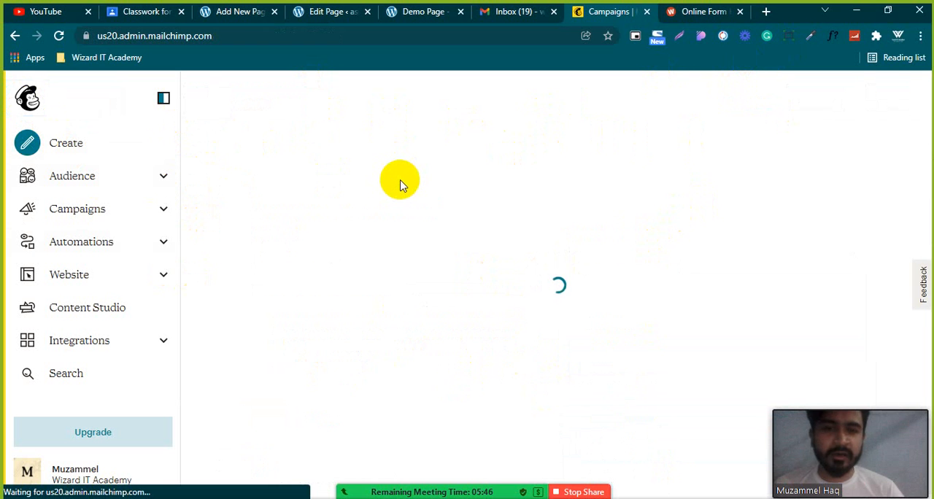
scroll(445, 197, "down", 2)
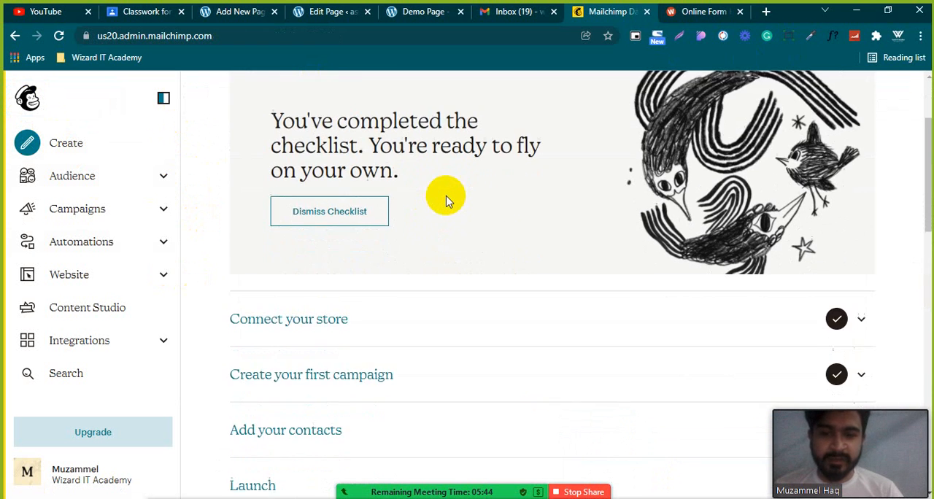
scroll(446, 198, "down", 13)
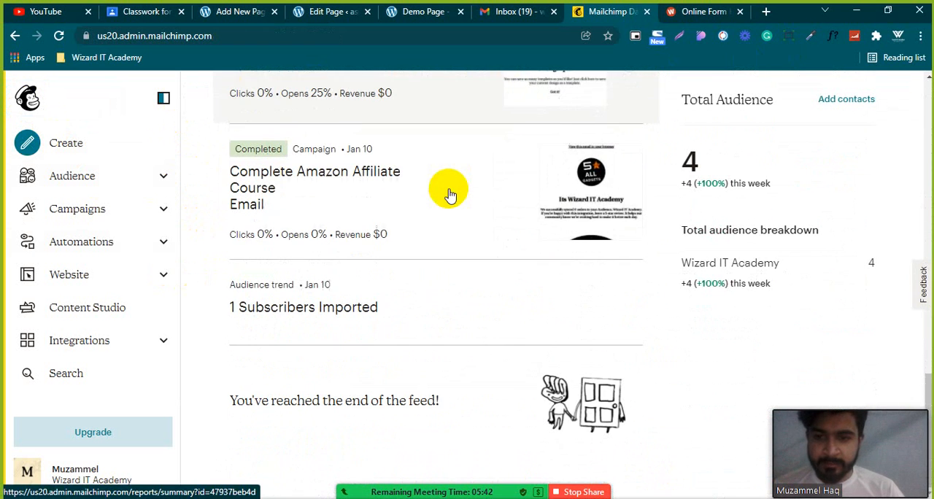
Open Email templates under Campaigns and view both the saved and the purchased templates.
left_click(116, 206)
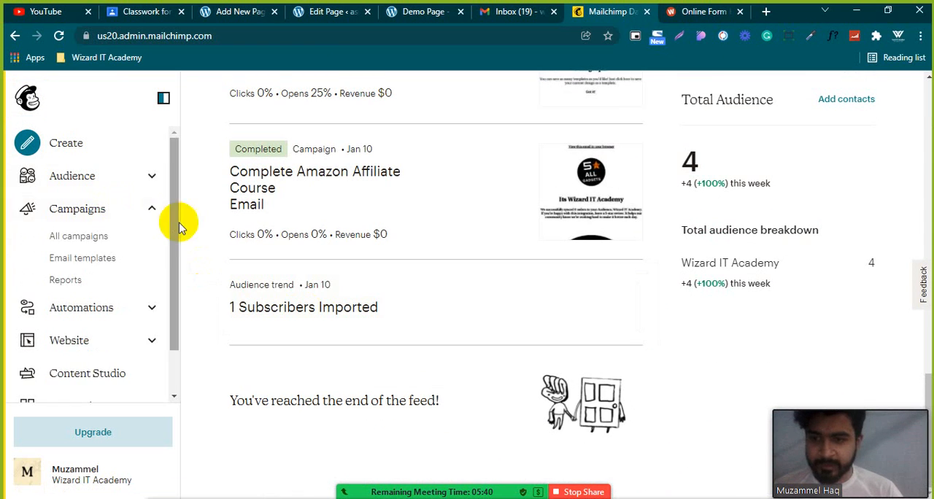
left_click(121, 255)
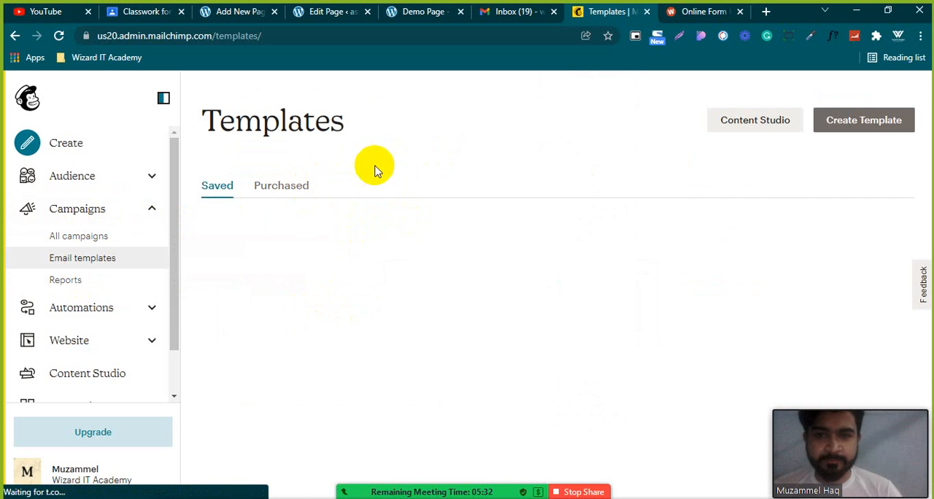
scroll(375, 168, "down", 1)
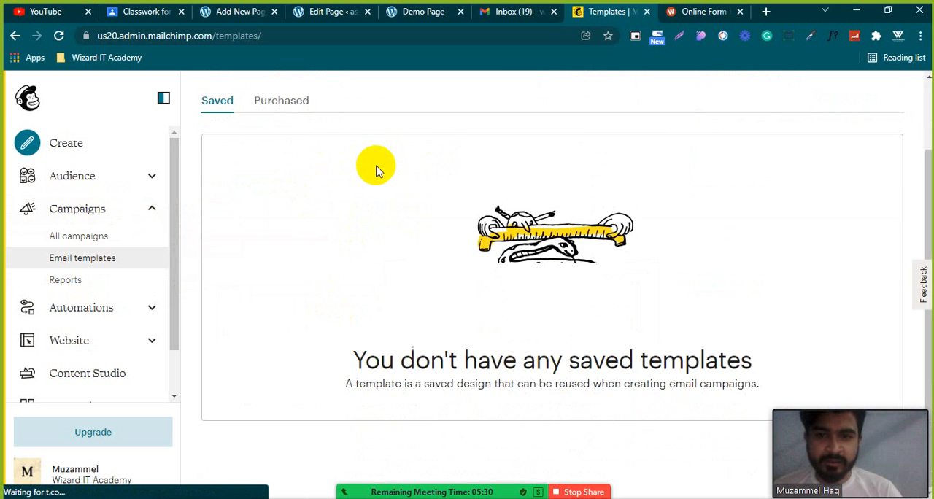
scroll(375, 168, "up", 1)
left_click(283, 191)
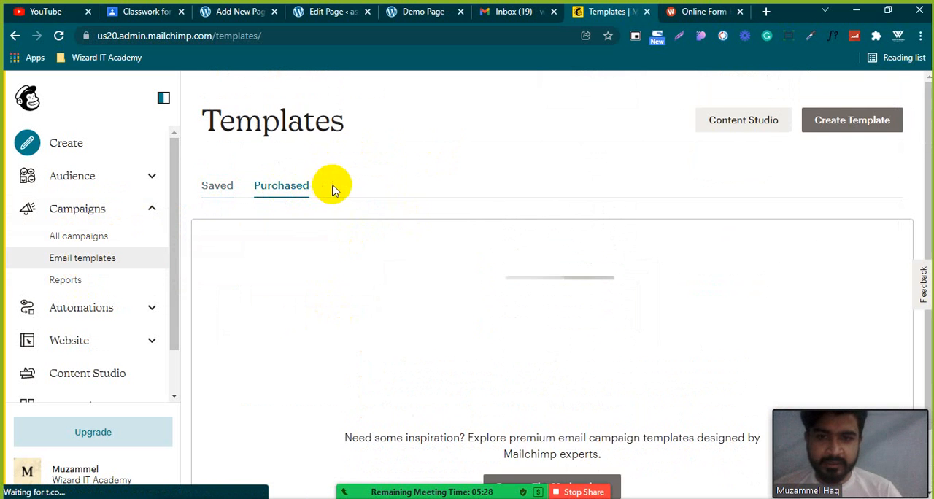
scroll(336, 188, "down", 1)
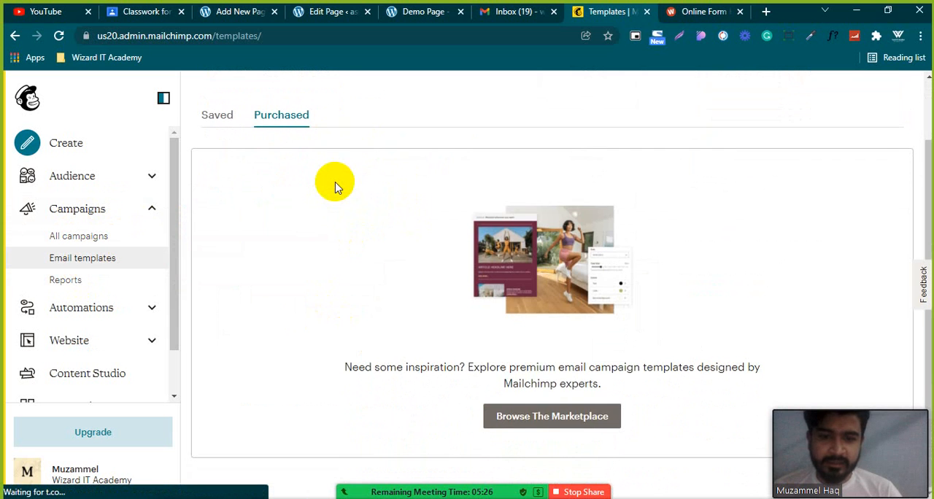
scroll(658, 311, "up", 1)
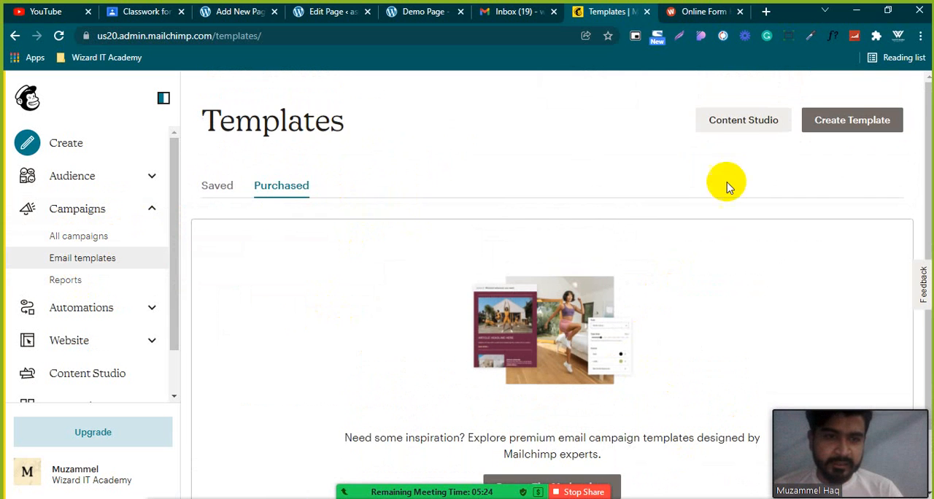
Open the template marketplace and look through the category and price filters and the featured premium email templates.
scroll(610, 340, "down", 1)
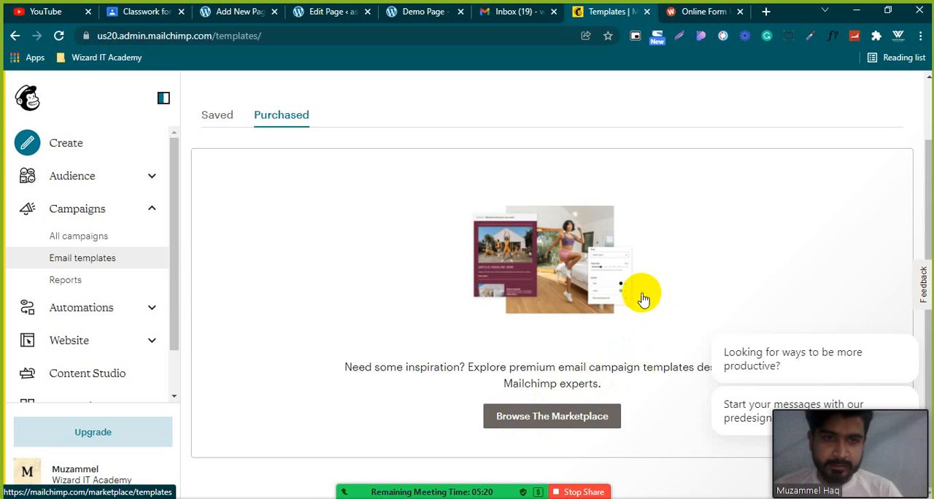
left_click(553, 422)
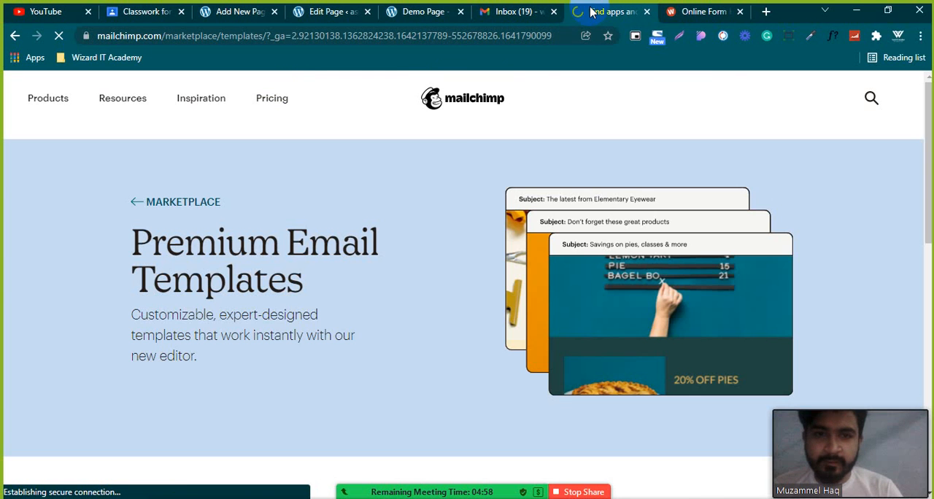
scroll(295, 283, "down", 4)
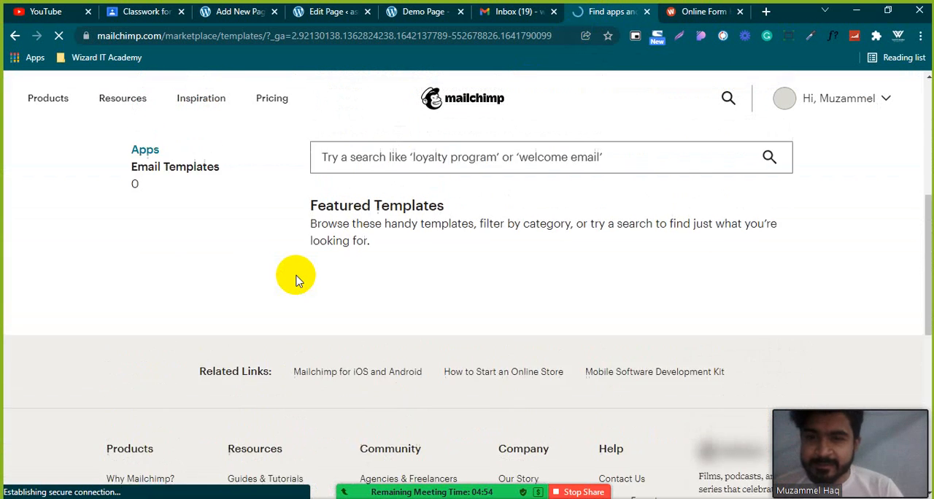
scroll(259, 289, "up", 2)
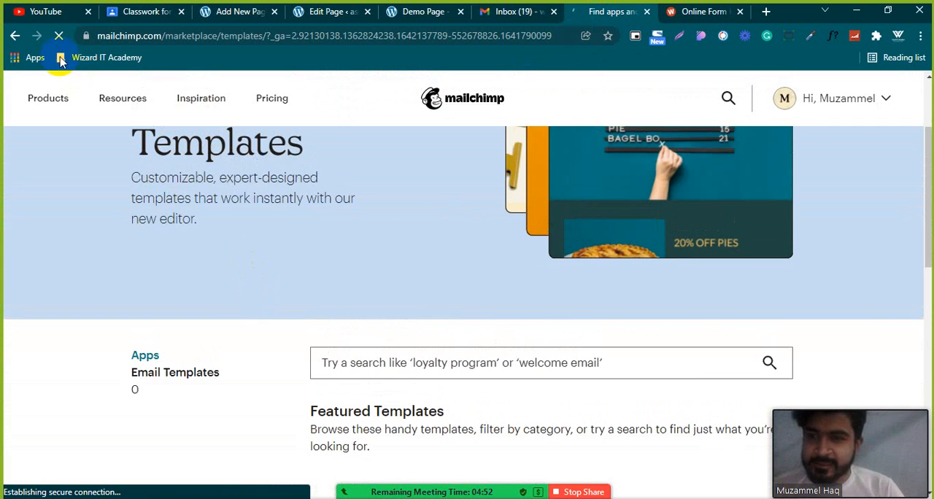
scroll(276, 332, "down", 4)
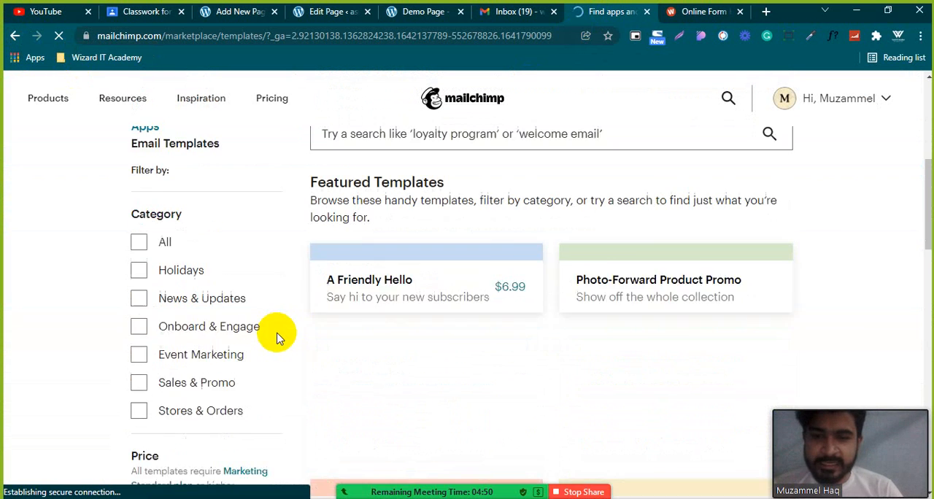
scroll(264, 260, "down", 3)
scroll(265, 260, "up", 2)
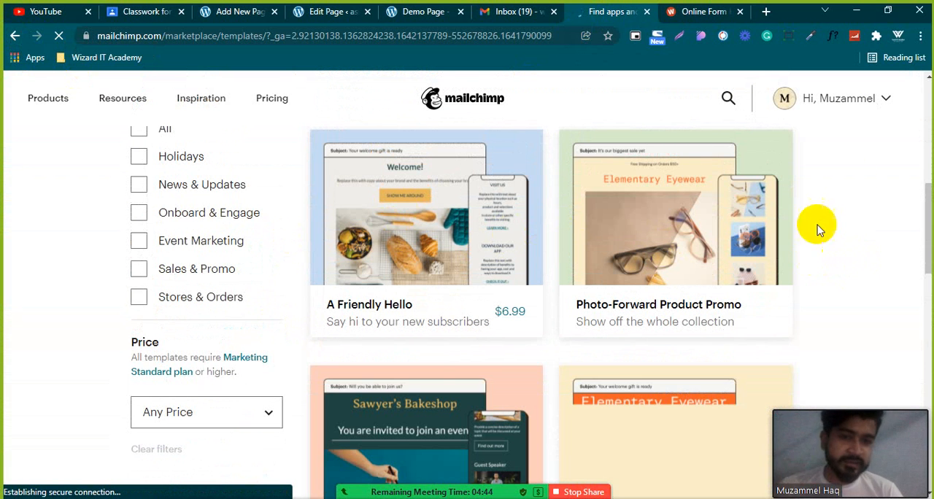
scroll(739, 269, "down", 2)
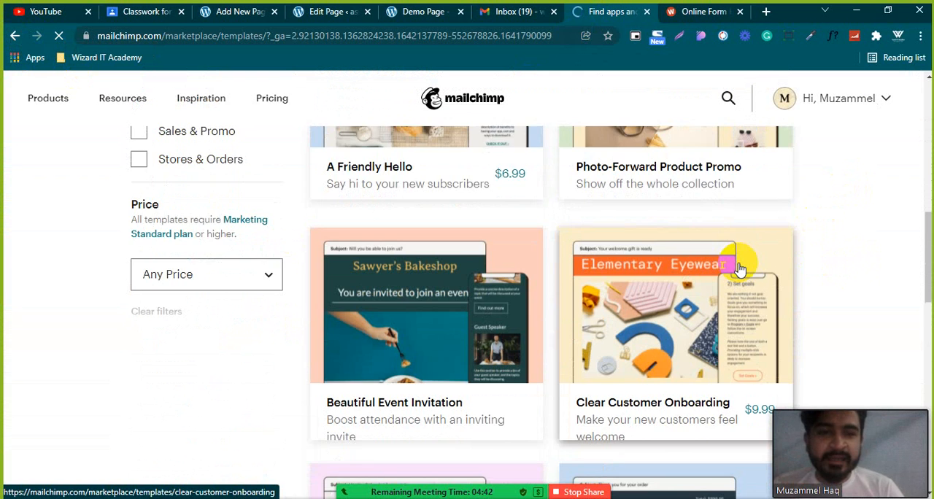
scroll(737, 266, "down", 2)
scroll(355, 301, "up", 5)
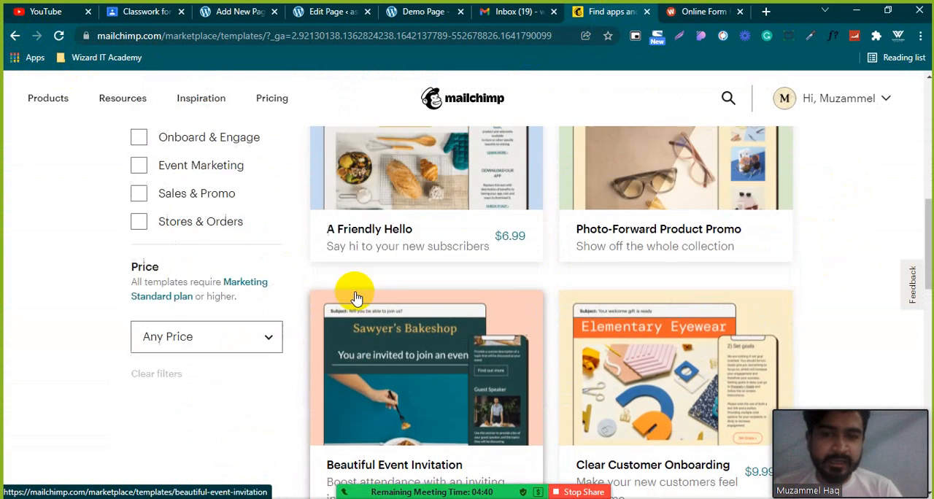
scroll(359, 291, "up", 2)
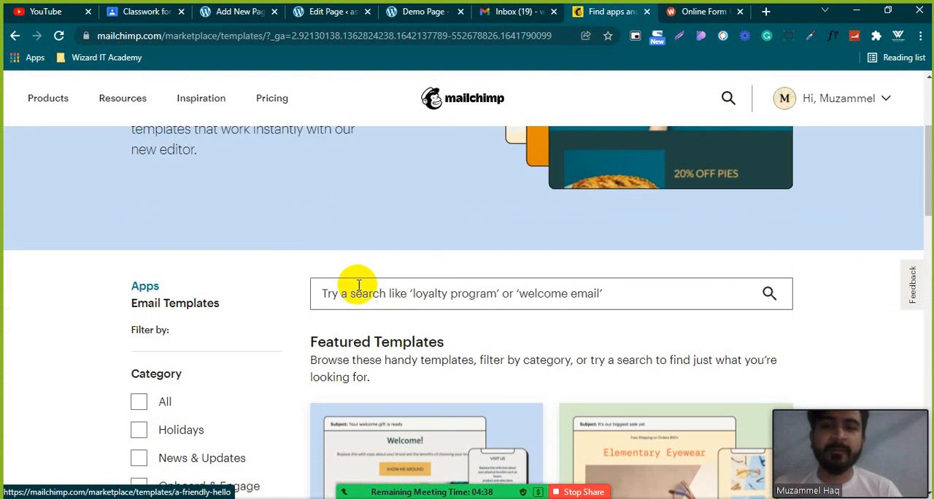
Leave the template marketplace, return to the account's Templates page, and open Customer Journeys under Automations.
left_click(48, 98)
left_click(16, 38)
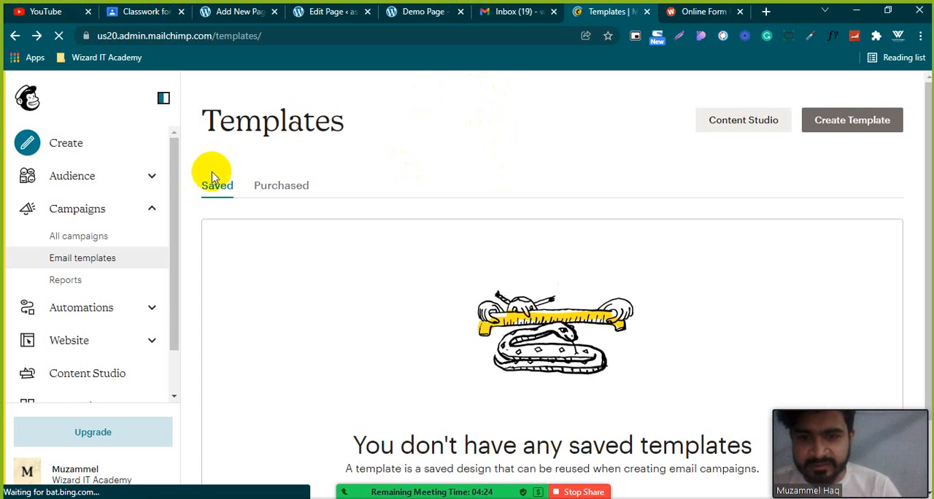
left_click(152, 310)
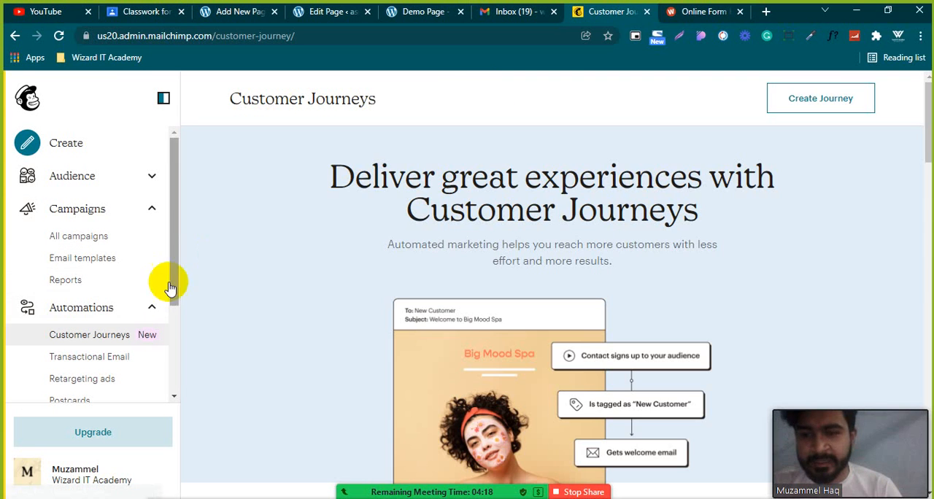
Look through the Customer Journeys page, including the pre-built journeys, the help guides and the automation example.
scroll(292, 182, "down", 6)
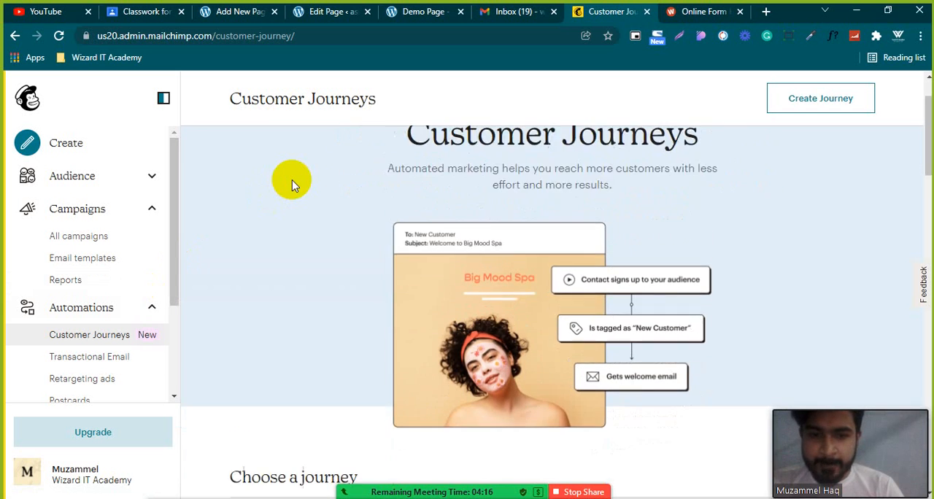
scroll(292, 186, "down", 4)
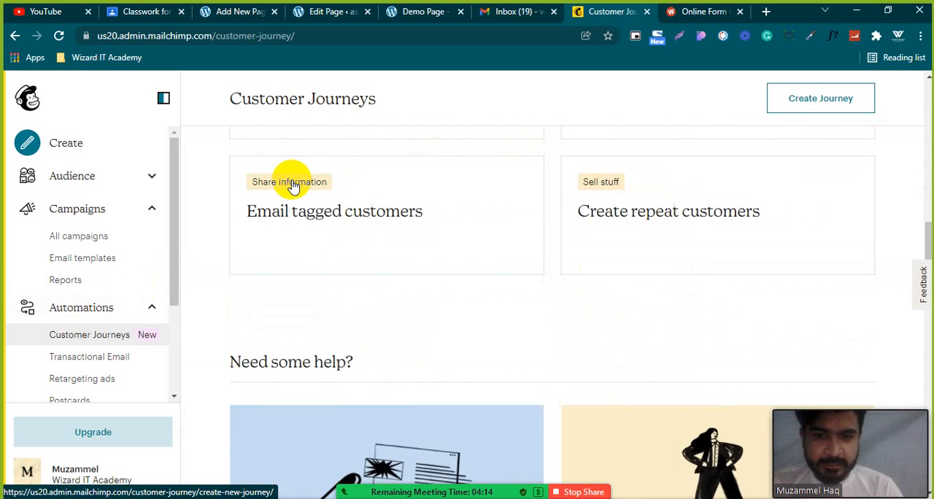
scroll(291, 186, "up", 3)
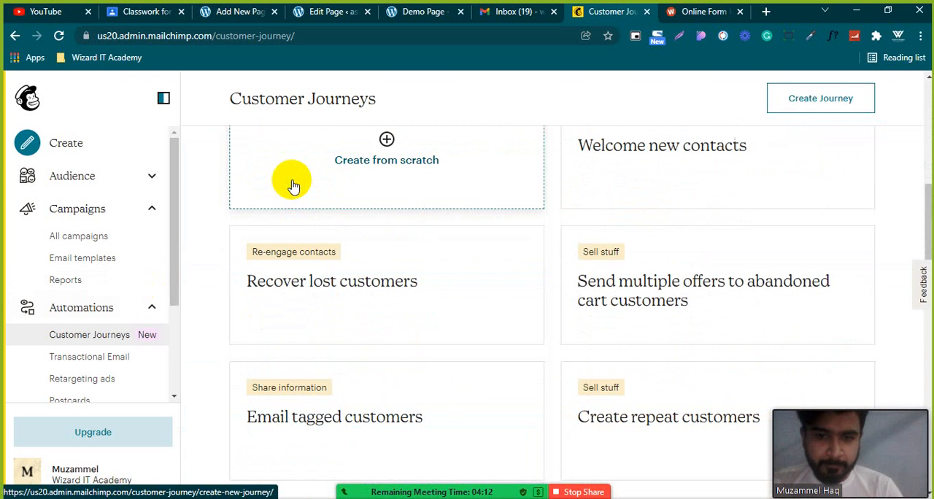
scroll(292, 186, "up", 2)
scroll(291, 183, "down", 8)
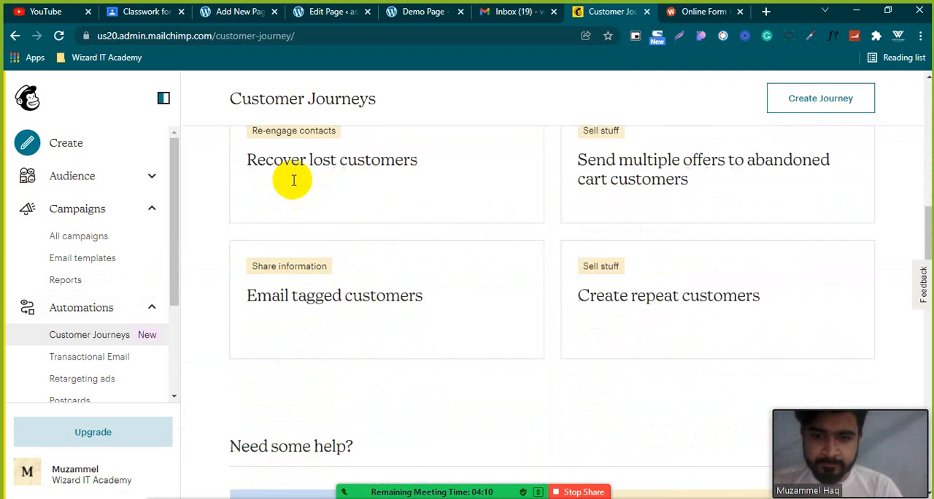
scroll(293, 179, "down", 8)
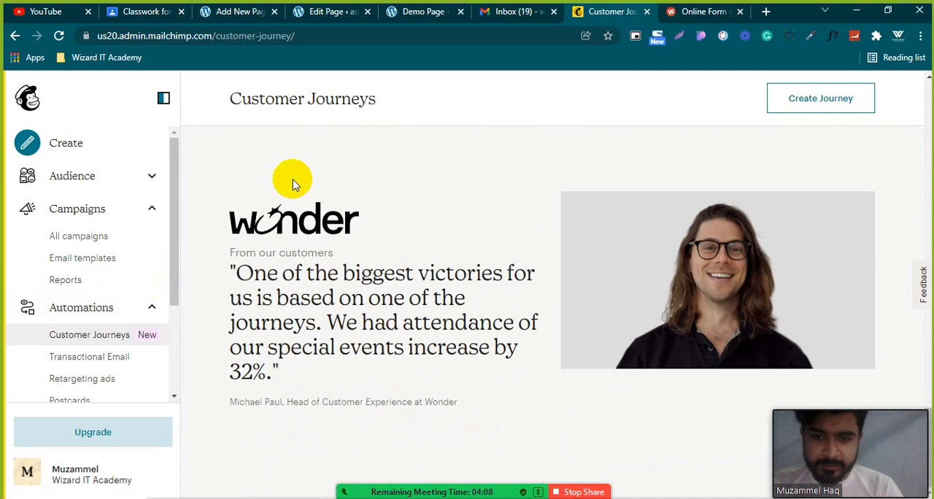
scroll(292, 180, "up", 3)
scroll(292, 183, "up", 4)
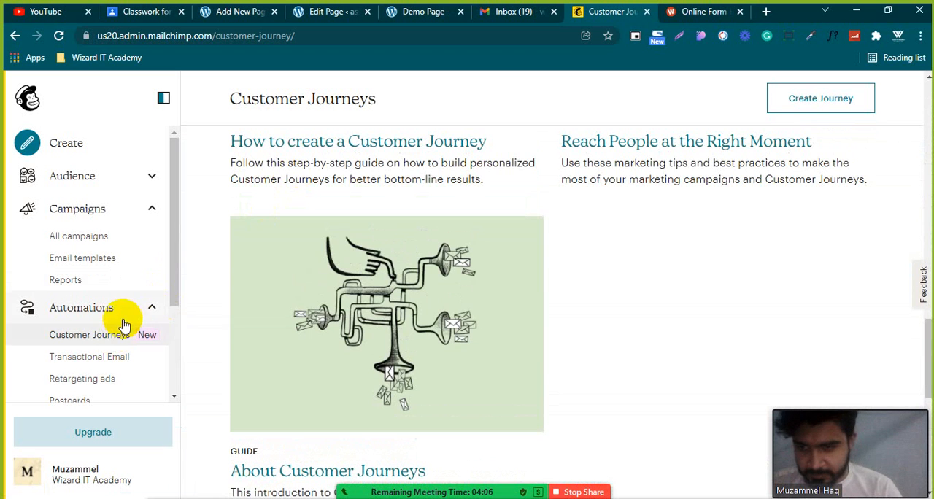
scroll(125, 321, "down", 2)
scroll(548, 181, "up", 4)
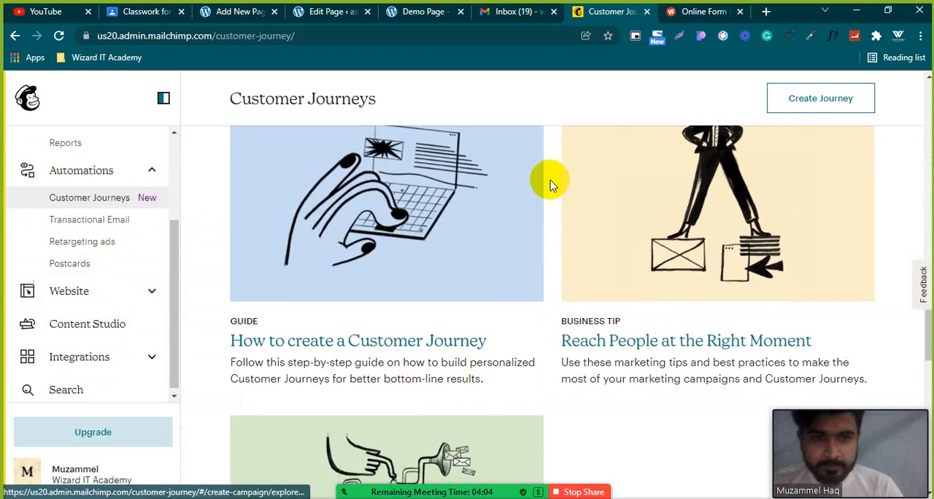
scroll(548, 183, "up", 10)
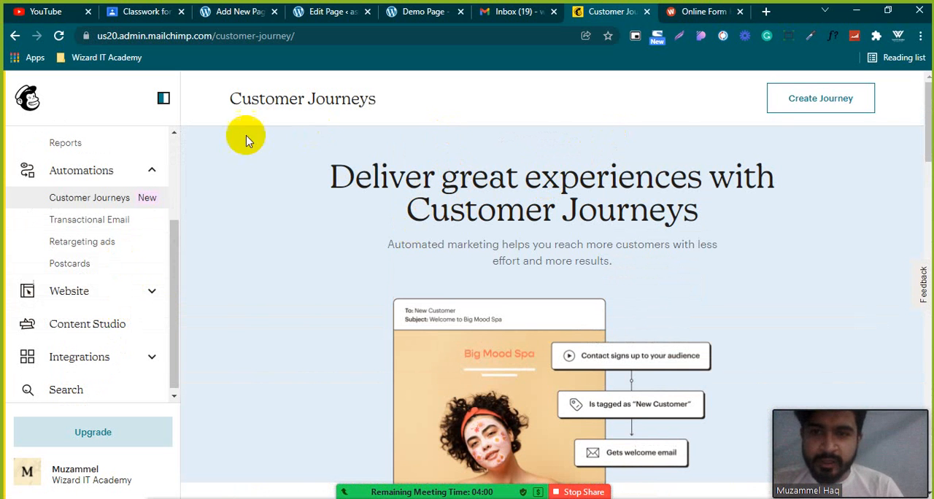
scroll(606, 164, "down", 2)
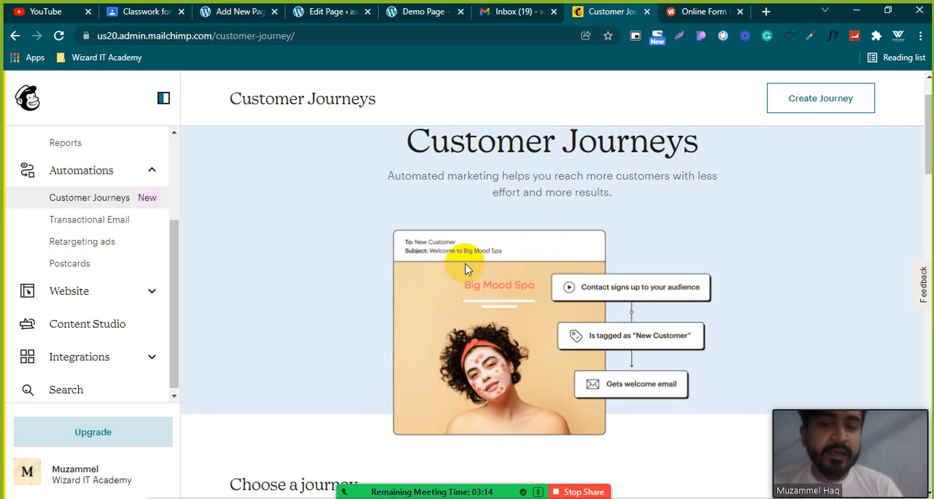
Check the published Demo Page, its WordPress editors and the Classroom assignment draft, ending on the Edit Page editor.
left_click(402, 12)
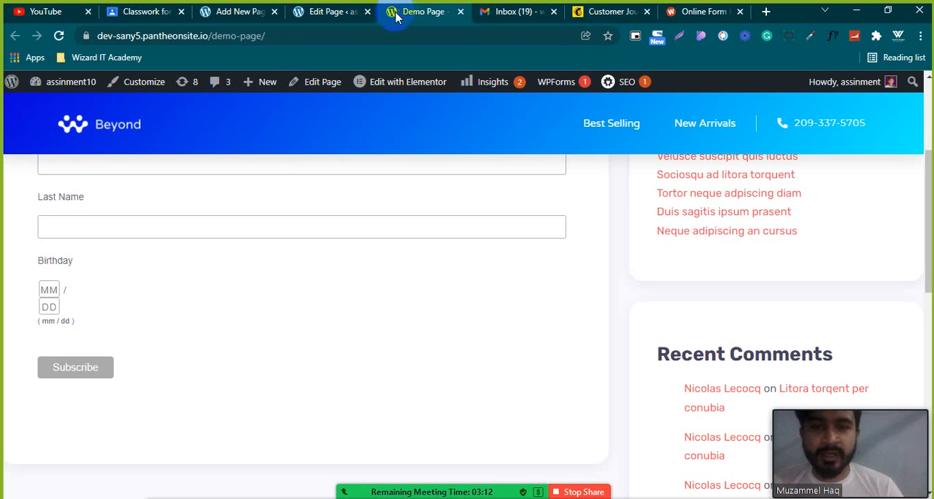
scroll(316, 247, "up", 5)
left_click(235, 13)
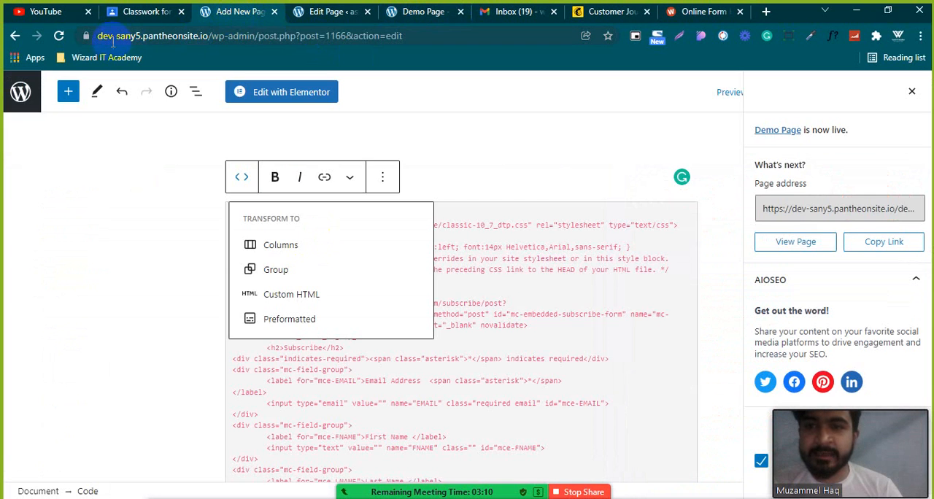
left_click(317, 20)
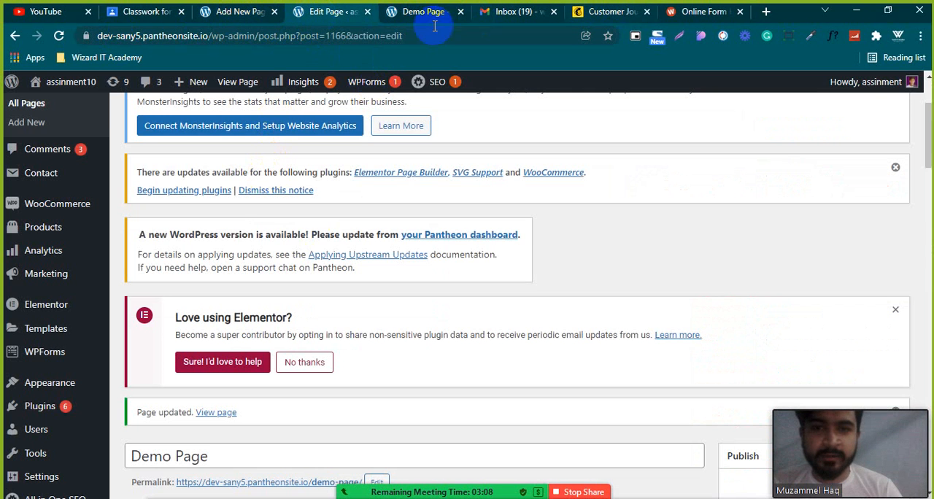
left_click(133, 11)
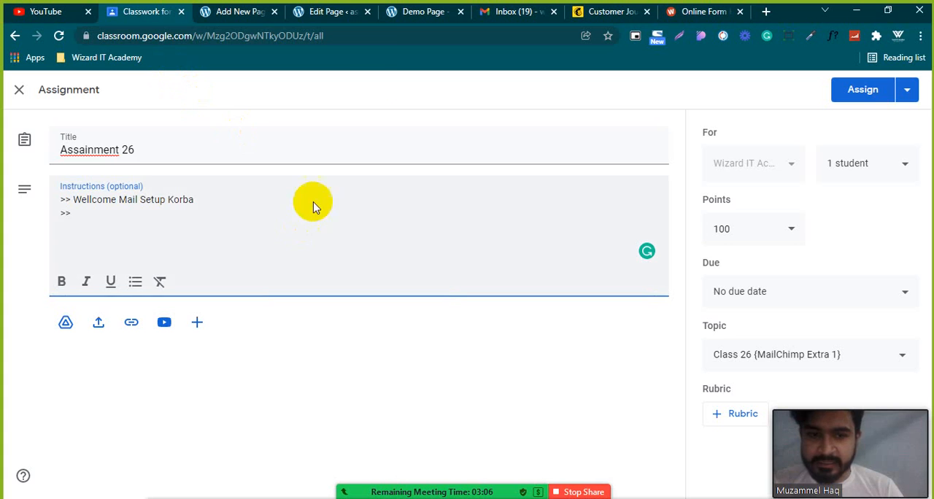
left_click(305, 16)
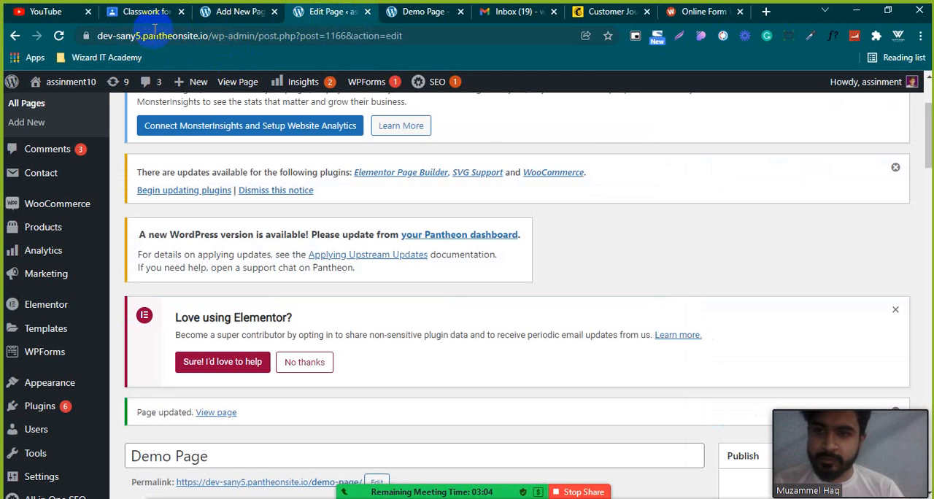
Load the store home page dev-sany6.pantheonsite.io in place of the Edit Page editor.
left_click(267, 35)
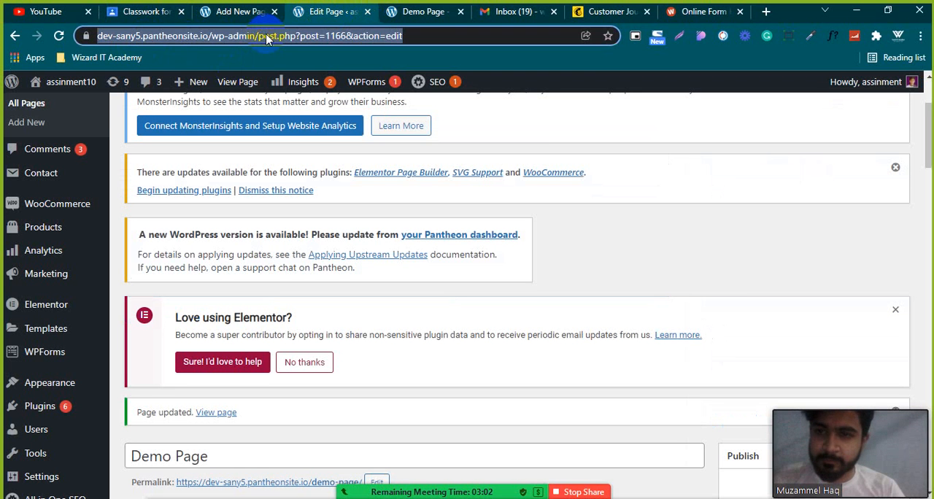
left_click(142, 35)
key("BackSpace")
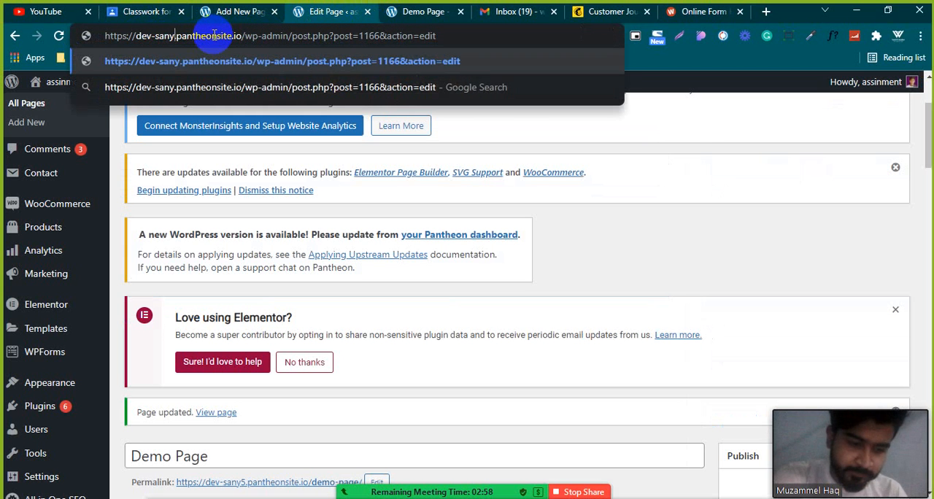
type("6")
left_click_drag(251, 35, 636, 35)
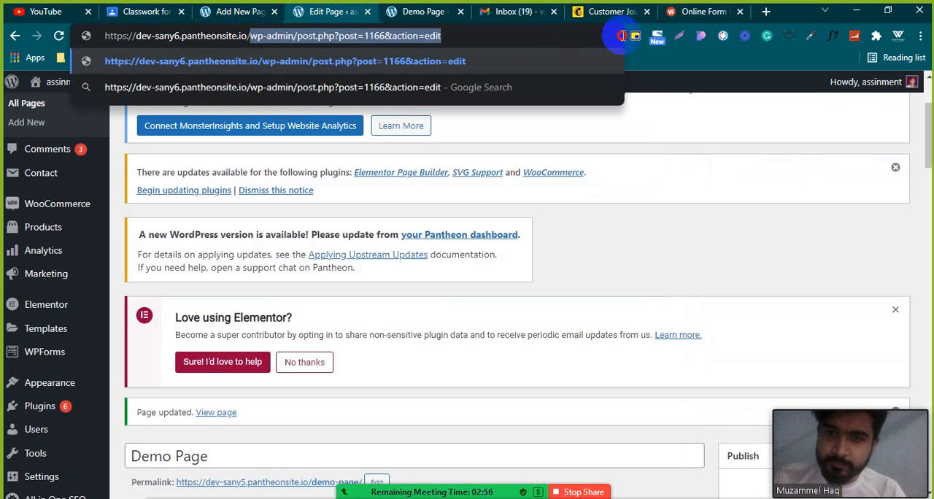
key("BackSpace")
key("Return")
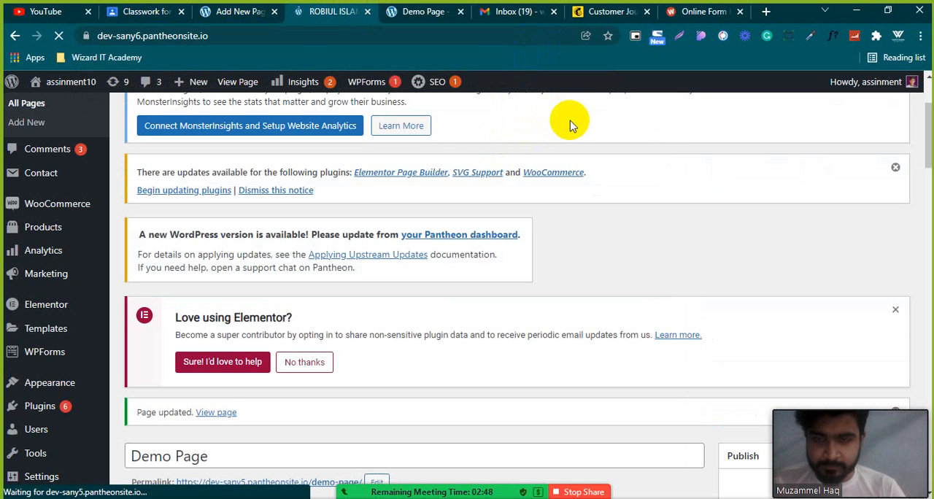
Look through the Besa store home page, from the trending categories and promotional banners to the Best Selling Products.
scroll(597, 105, "down", 3)
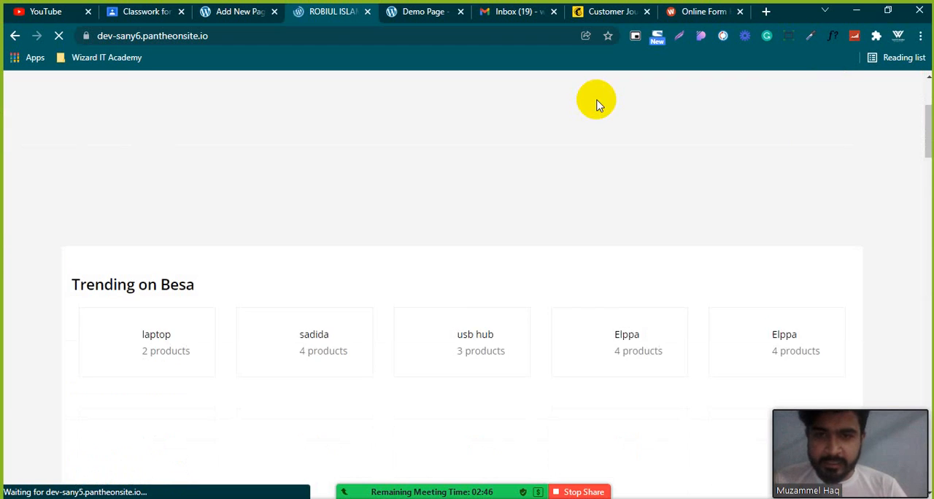
scroll(598, 105, "down", 3)
scroll(596, 106, "up", 2)
scroll(593, 215, "up", 2)
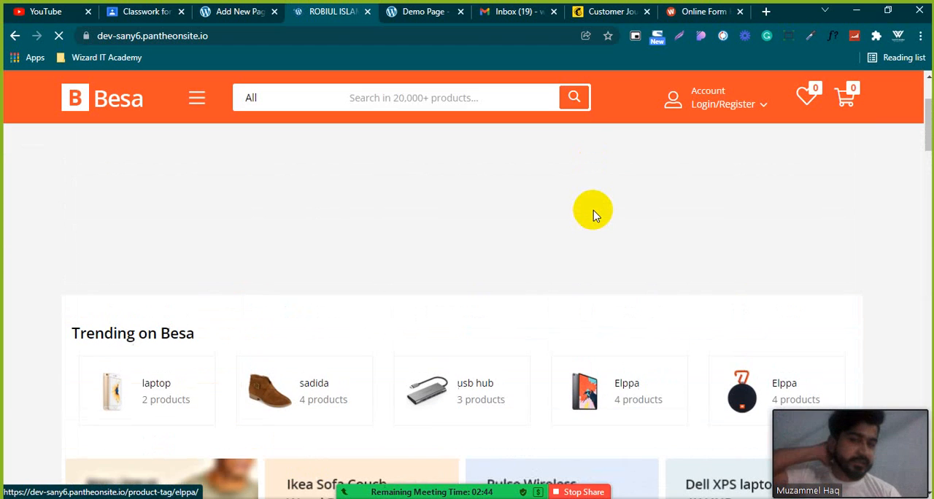
scroll(593, 215, "down", 4)
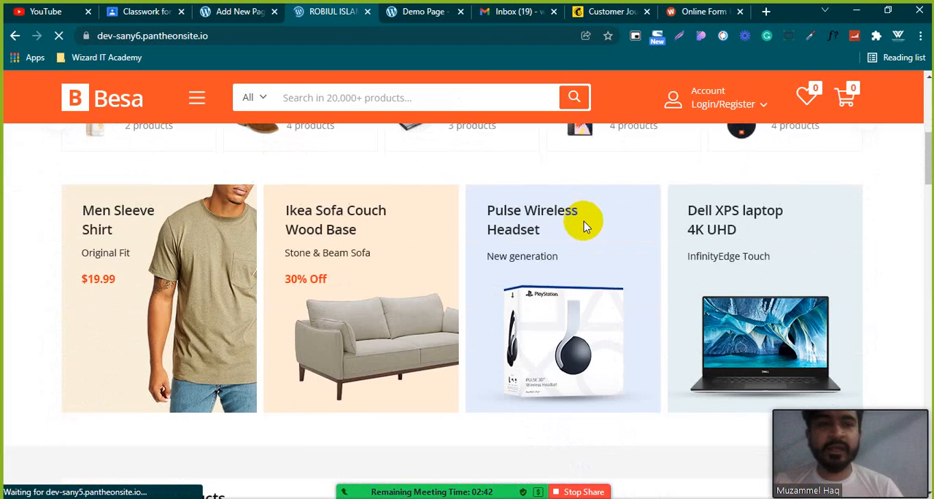
scroll(693, 186, "up", 2)
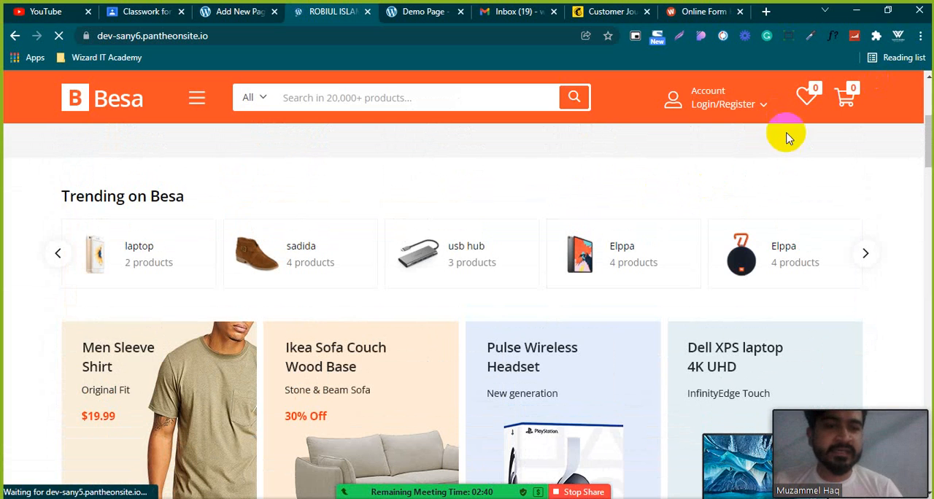
scroll(361, 246, "down", 3)
scroll(365, 239, "down", 4)
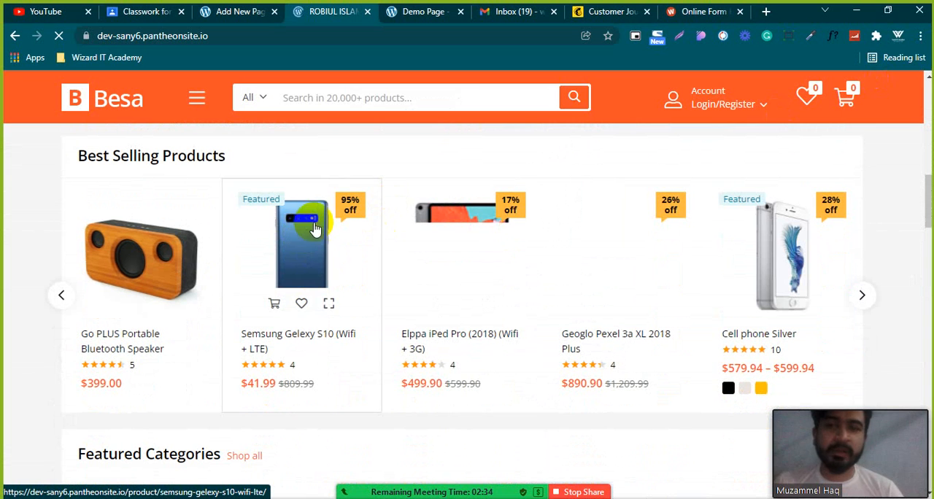
Open the Samsung Gelexy S10 (Wifi + LTE) product from Best Selling Products and add it to the cart.
left_click(346, 270)
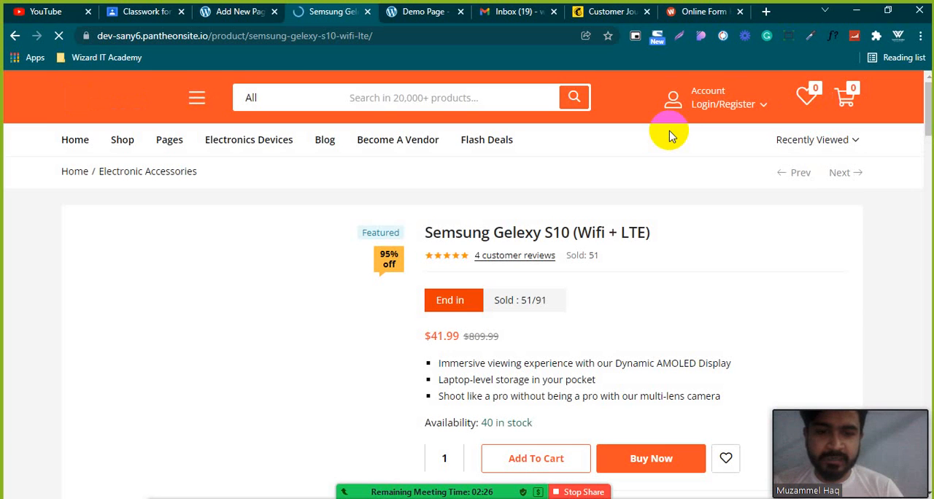
scroll(652, 285, "down", 3)
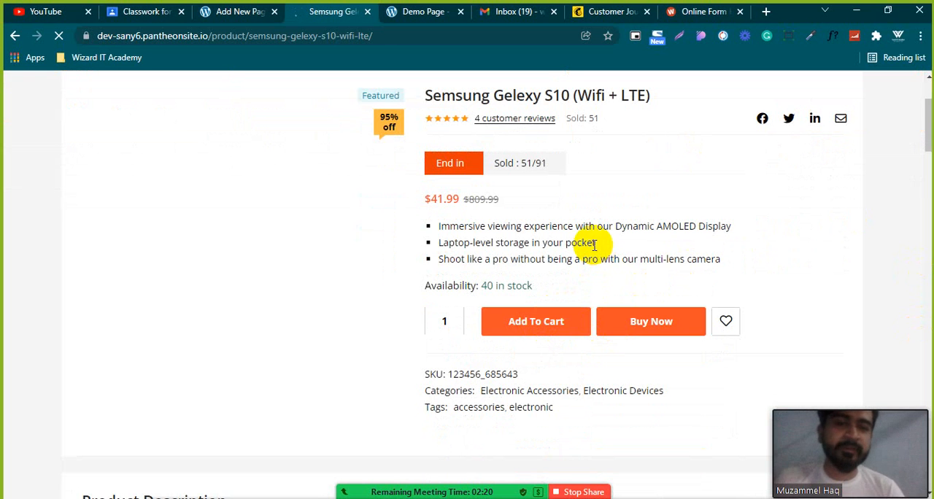
scroll(595, 246, "up", 2)
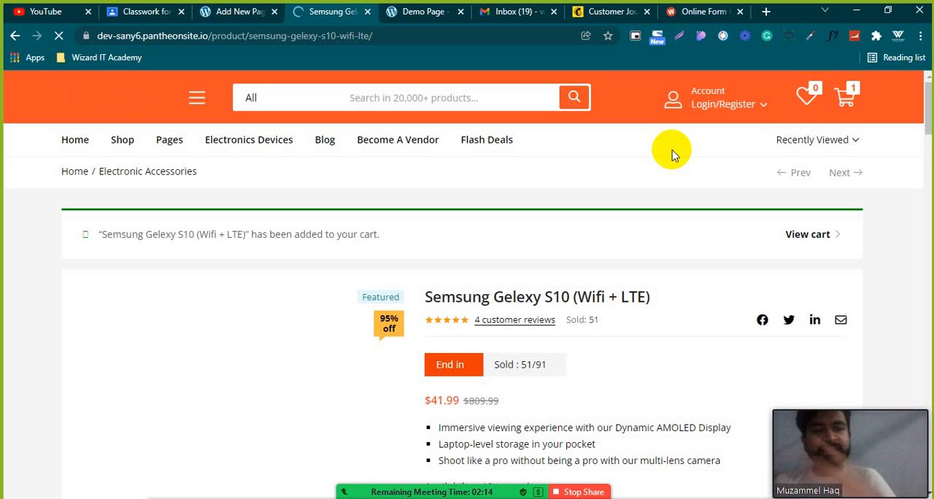
Proceed from the cart to checkout and look over the billing fields, order summary and payment section.
left_click(851, 99)
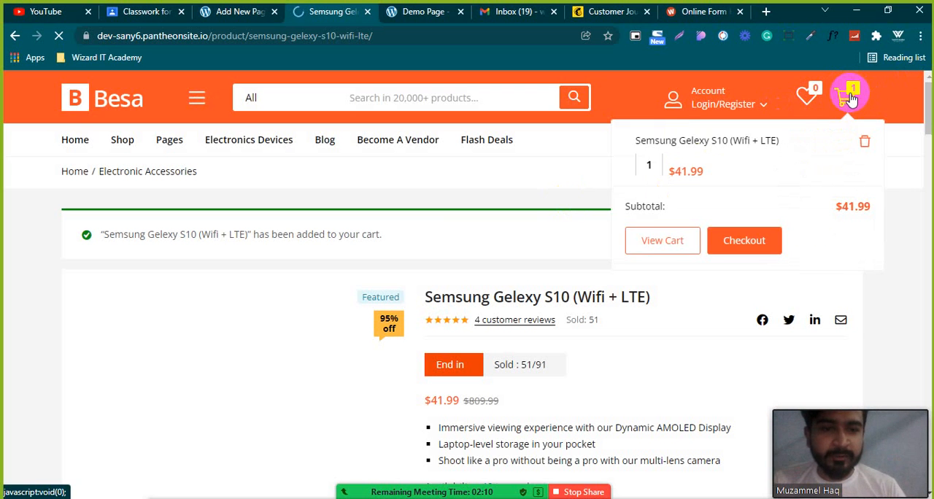
left_click(754, 246)
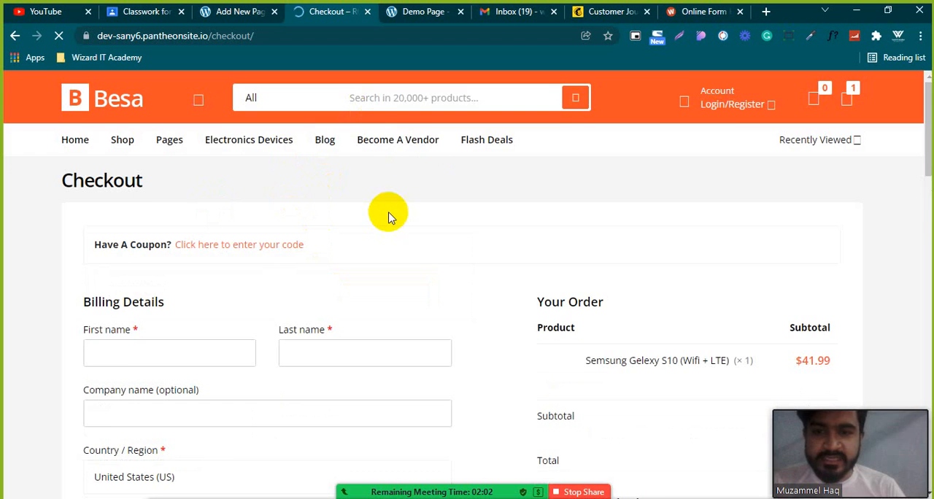
scroll(382, 221, "down", 3)
scroll(232, 247, "down", 3)
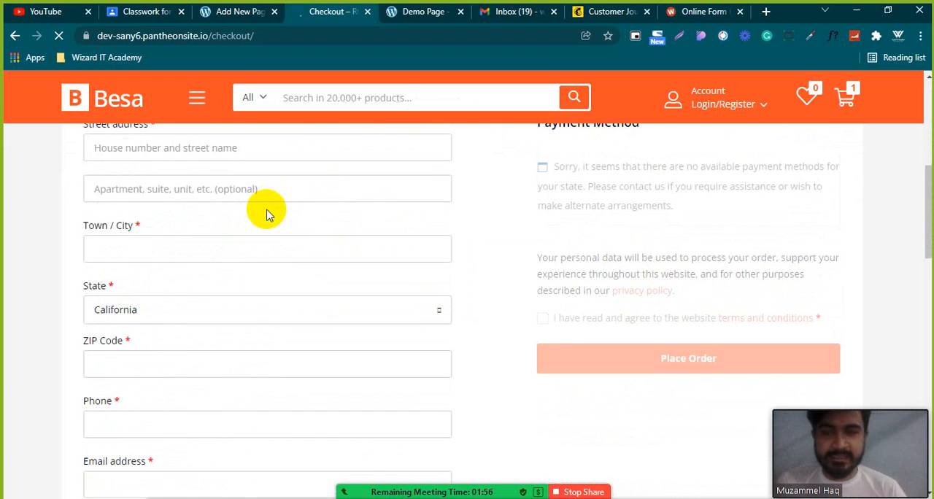
scroll(267, 210, "down", 2)
scroll(267, 210, "up", 5)
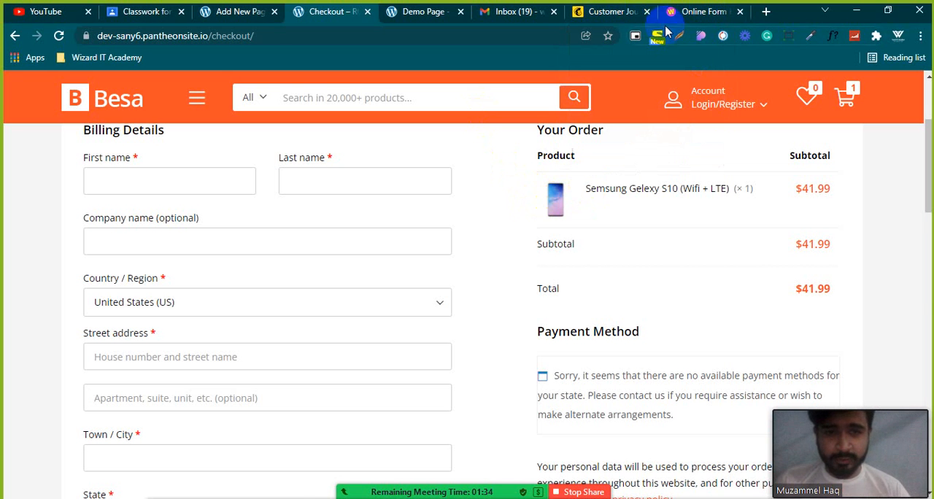
View the Mailchimp Customer Journeys page again and go back to the store's checkout page for comparison.
left_click(595, 14)
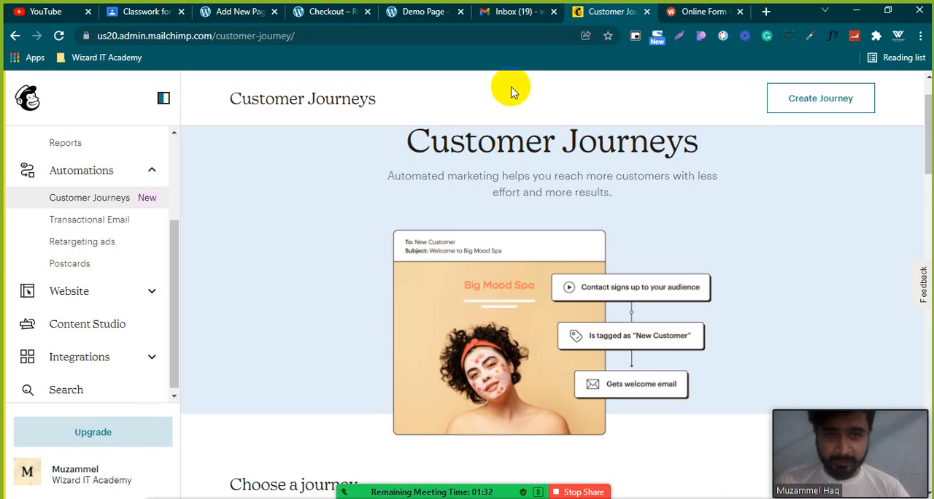
left_click(329, 11)
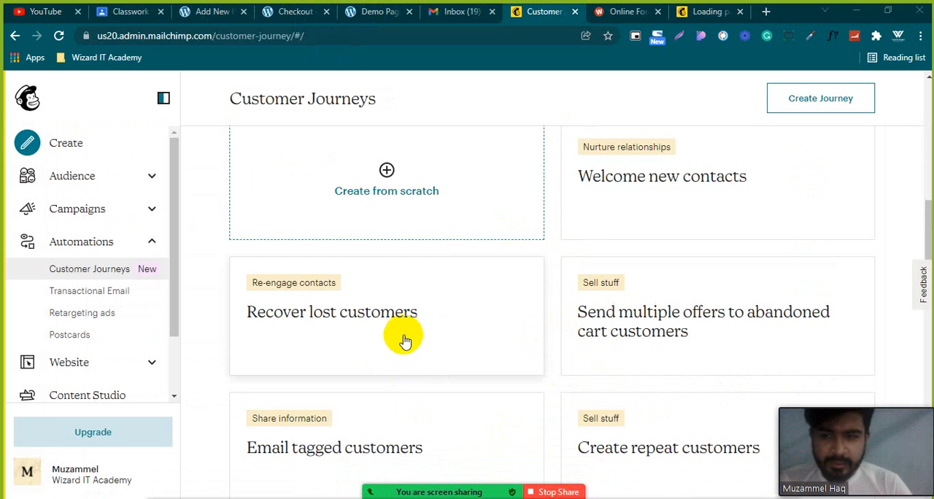
scroll(421, 407, "up", 3)
scroll(421, 407, "up", 2)
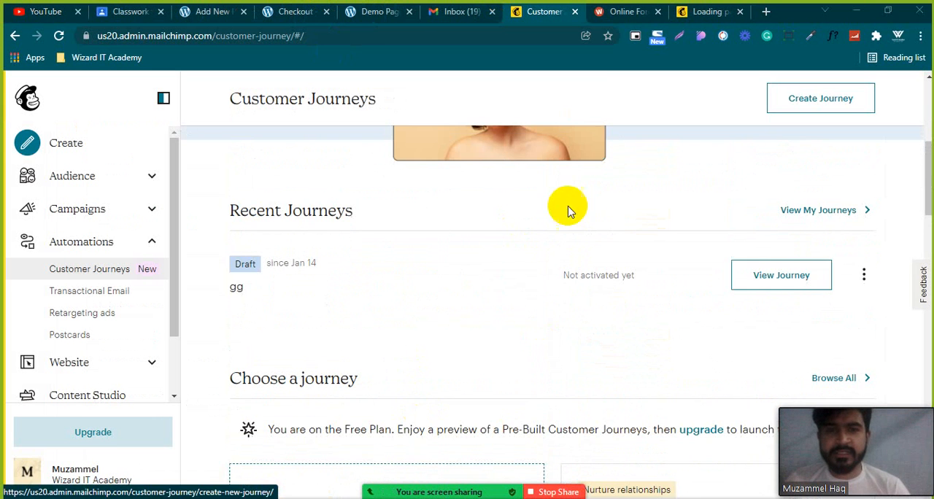
Look over the Customer Journeys page, from the introductory banner down to the Recent Journeys list.
scroll(426, 259, "up", 2)
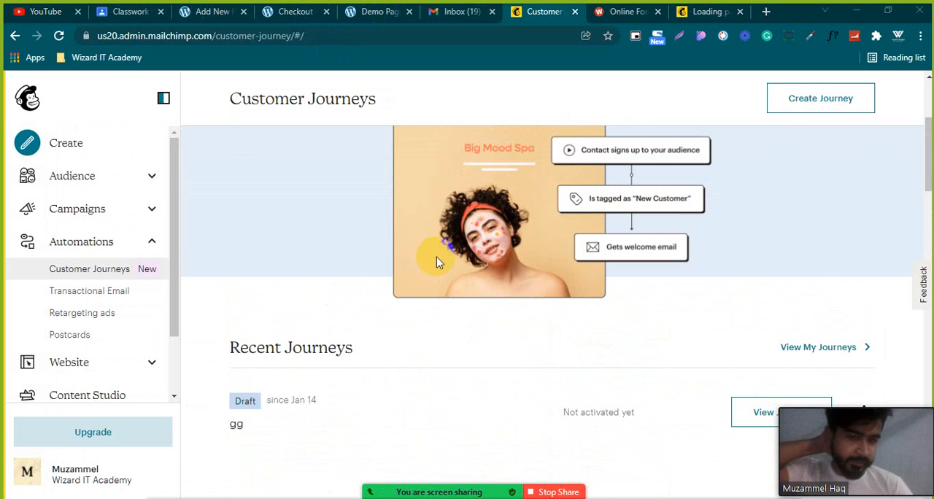
scroll(577, 248, "up", 3)
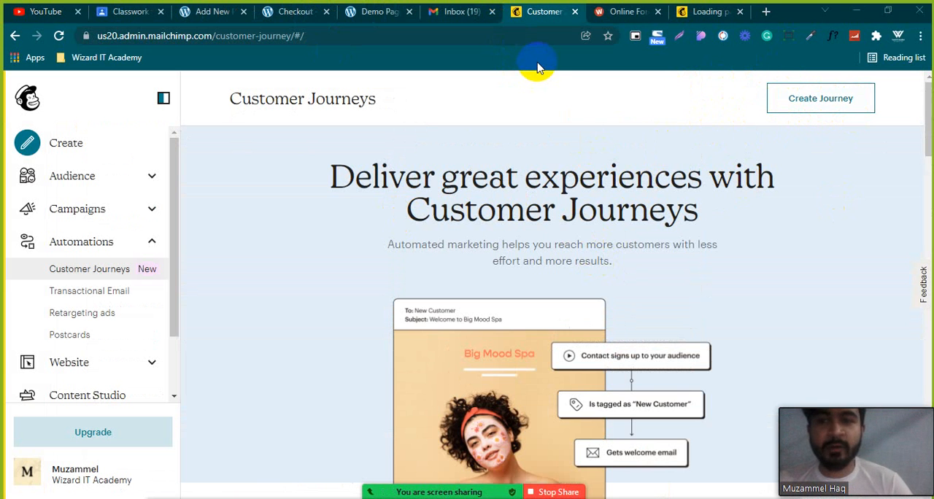
scroll(511, 246, "down", 2)
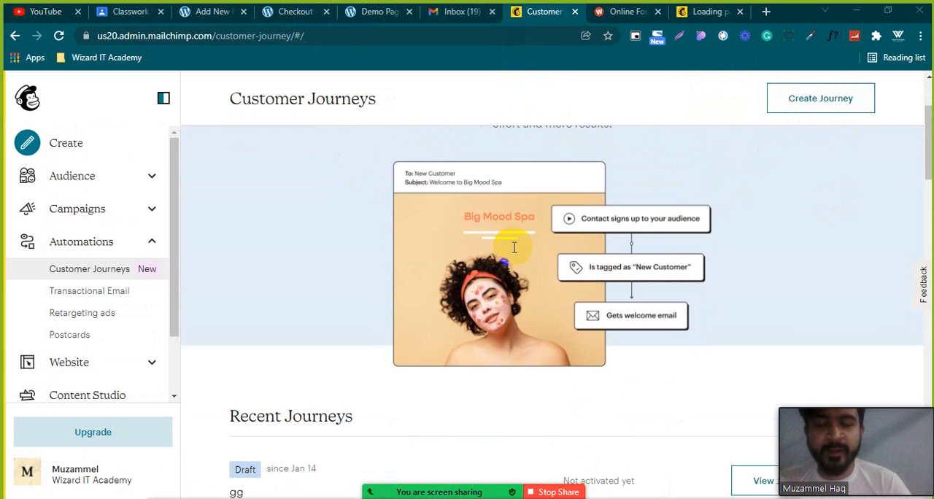
scroll(557, 340, "down", 2)
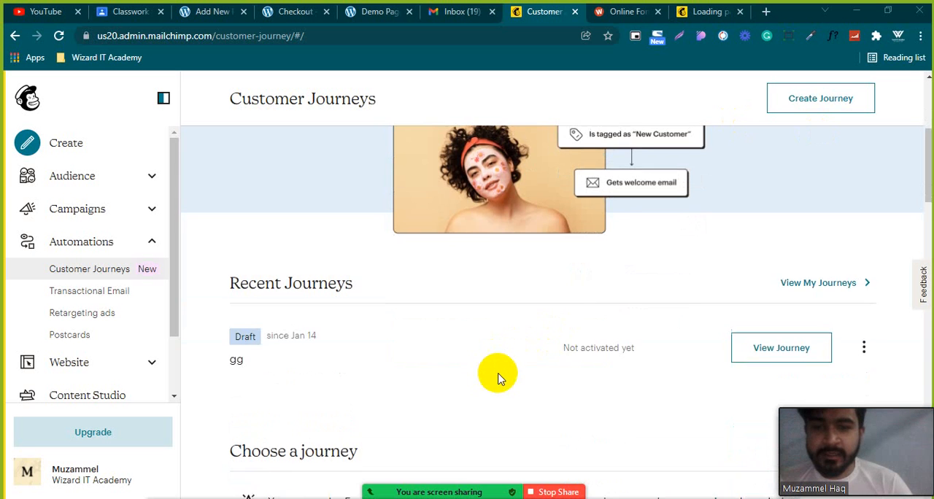
scroll(499, 373, "up", 4)
Copy the address of the Create an Automation Email page and look over its Featured automation options.
left_click(709, 11)
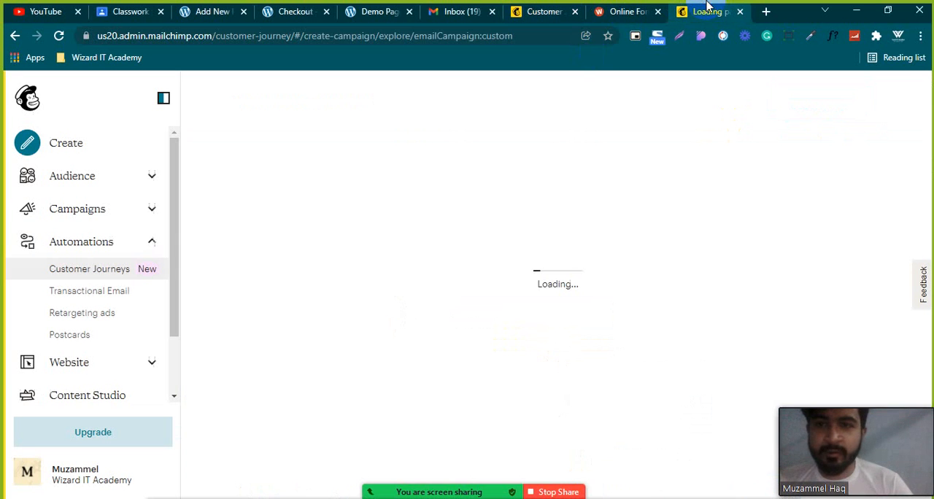
left_click(463, 38)
key("ctrl+c")
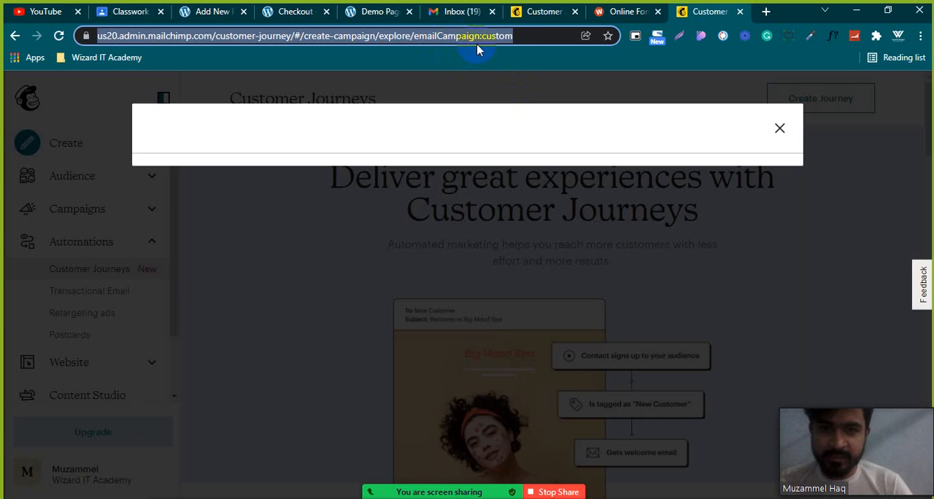
scroll(438, 235, "down", 1)
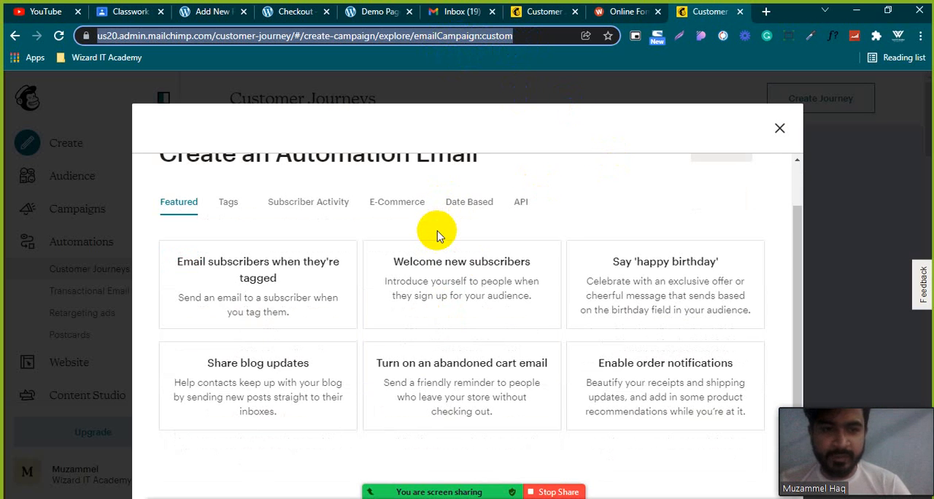
scroll(416, 219, "up", 1)
scroll(438, 314, "down", 1)
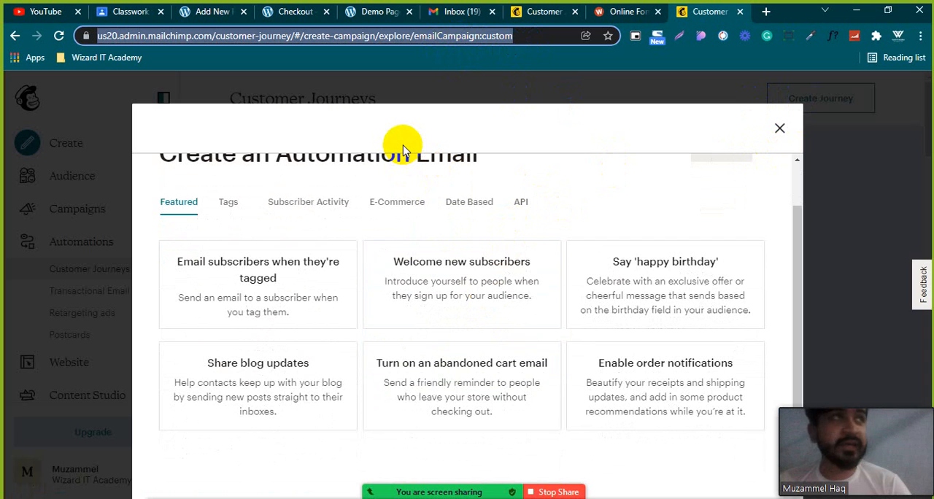
Switch to Google Classroom and attach the copied Mailchimp automation email link to the Assainment 26 assignment.
left_click(122, 13)
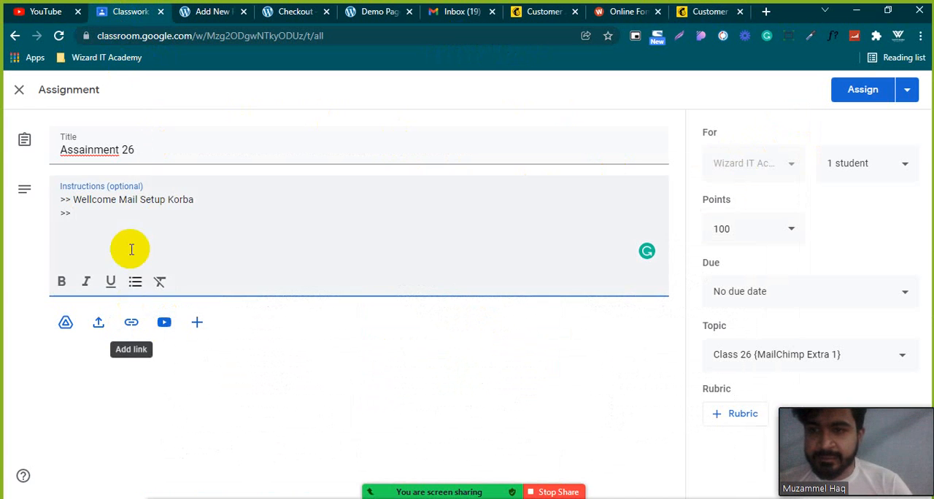
left_click(131, 322)
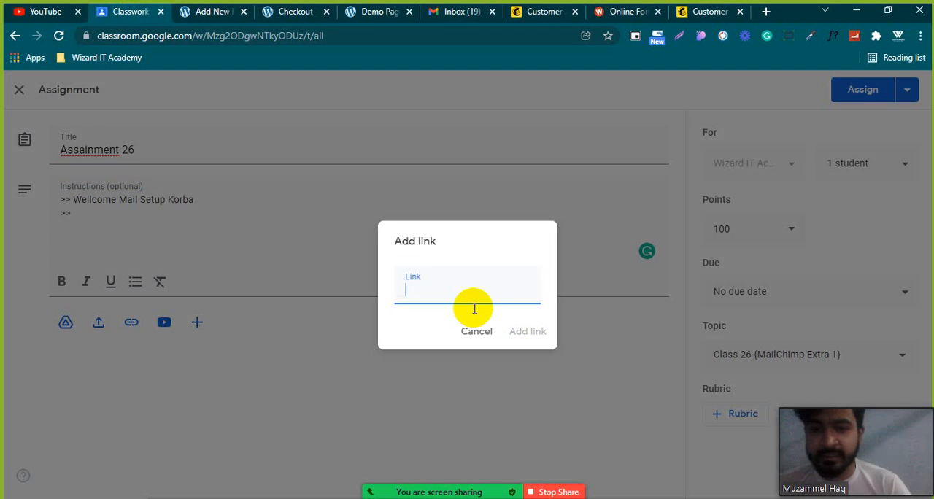
key("ctrl+v")
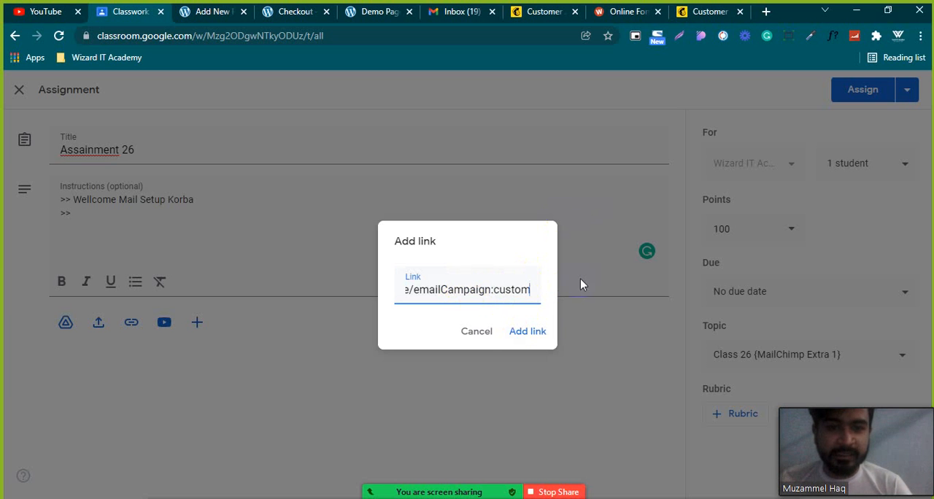
left_click(527, 333)
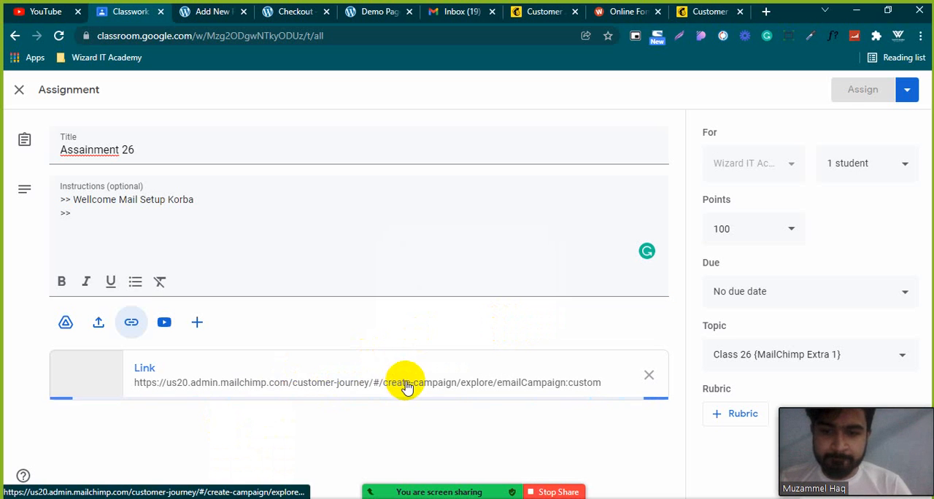
Return to Mailchimp, close the Create an Automation Email dialog and view the form for creating a new customer journey.
left_click(695, 13)
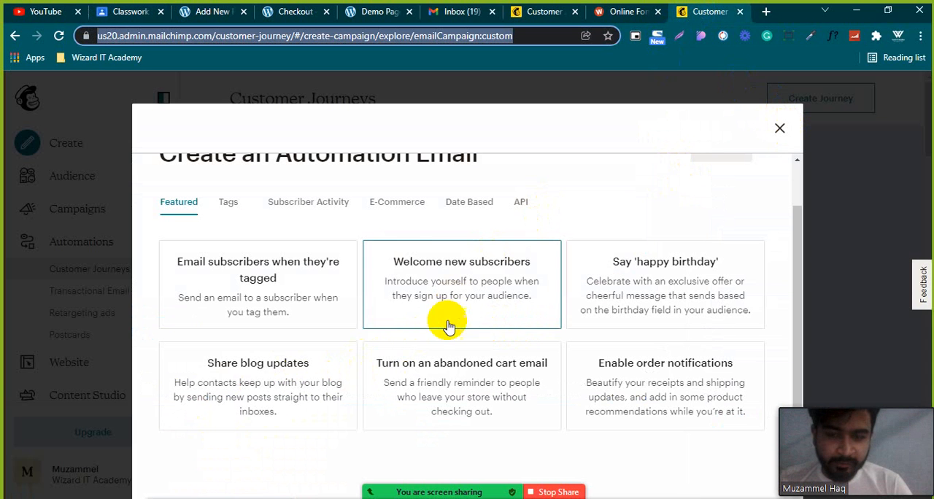
left_click(780, 130)
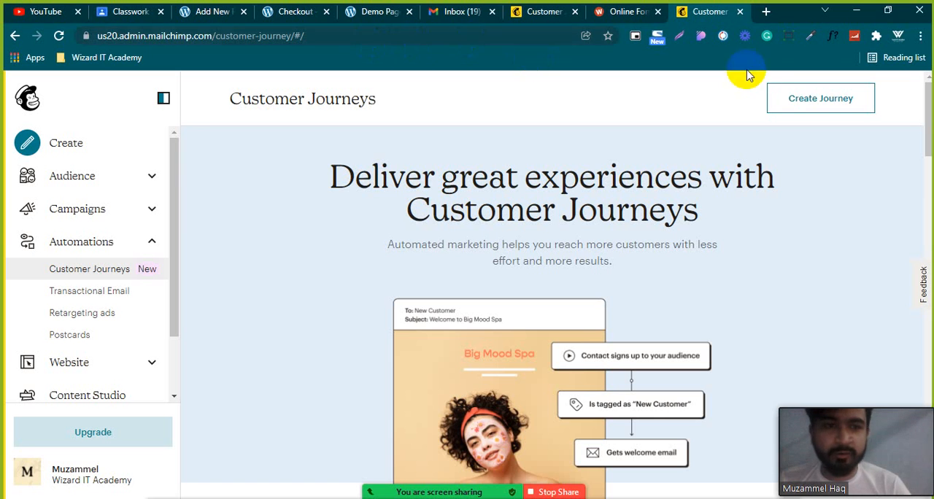
left_click(813, 107)
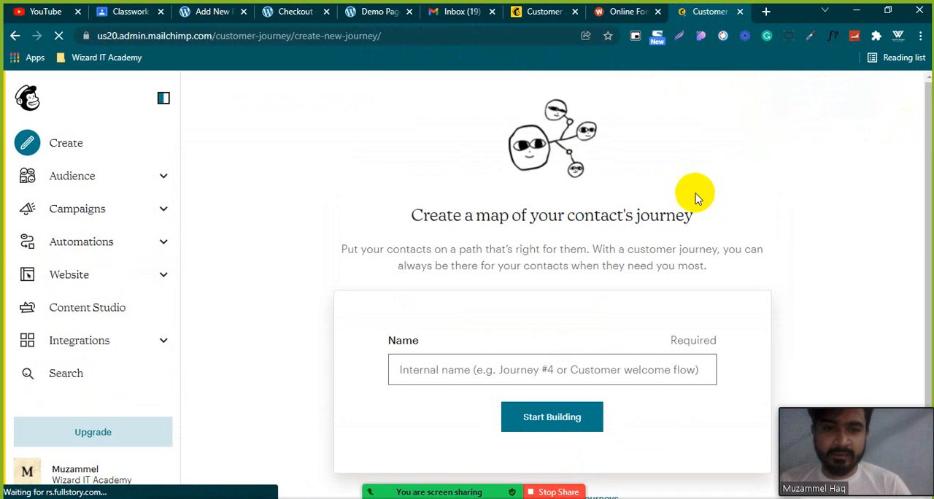
scroll(656, 219, "down", 1)
Load the copied customer-journey/#/create-campaign/explore/emailCampaign:custom address and bring the Featured automation email options into view.
left_click(402, 35)
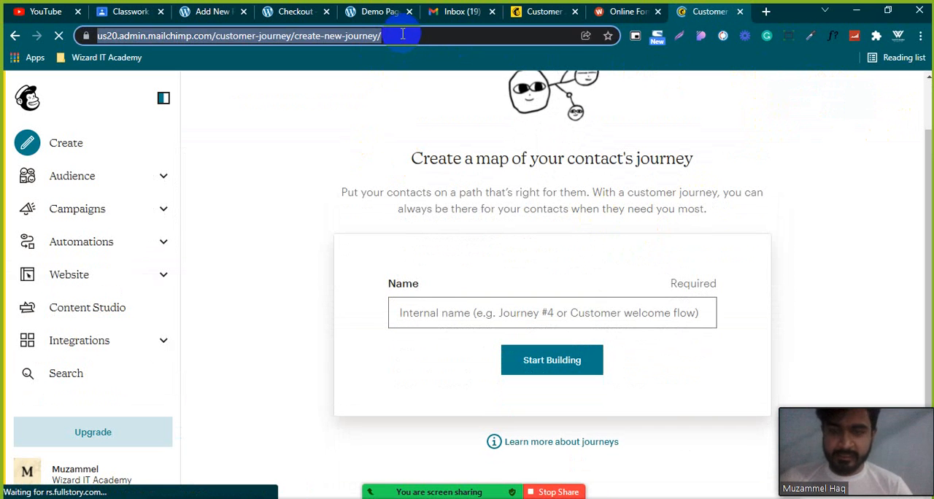
key("ctrl+v")
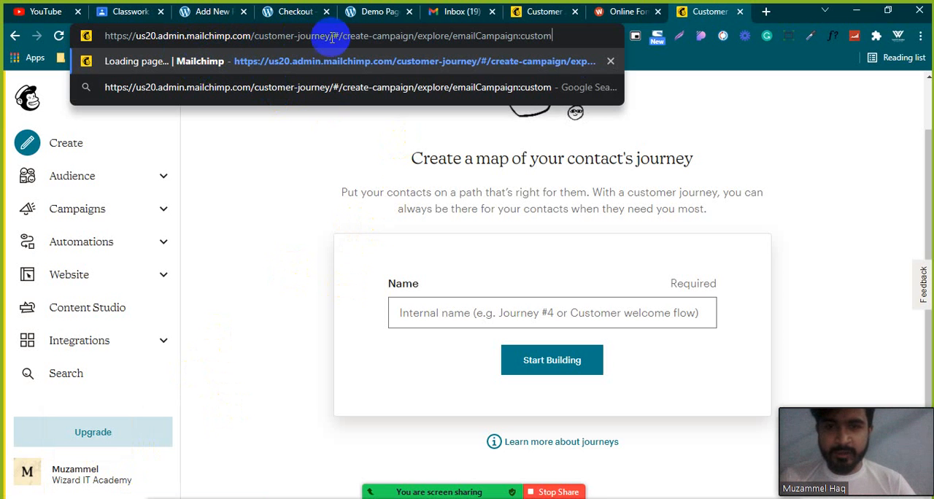
key("Return")
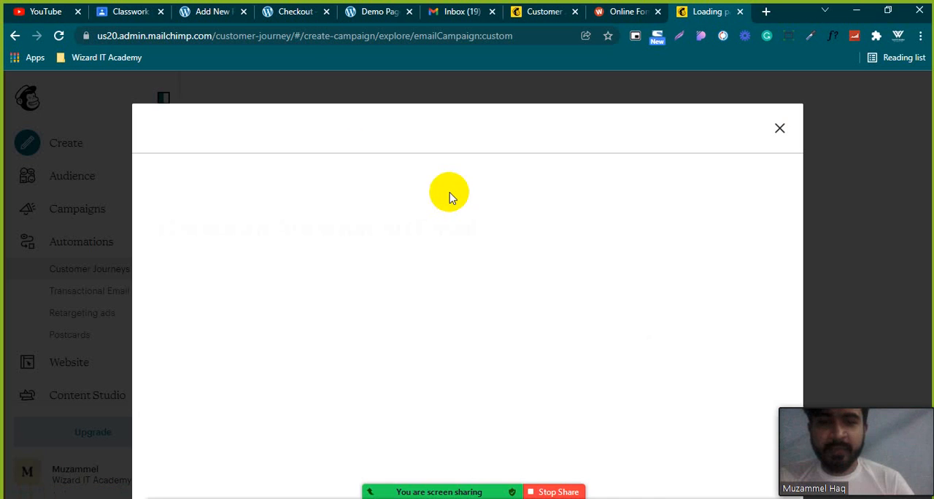
scroll(534, 223, "down", 1)
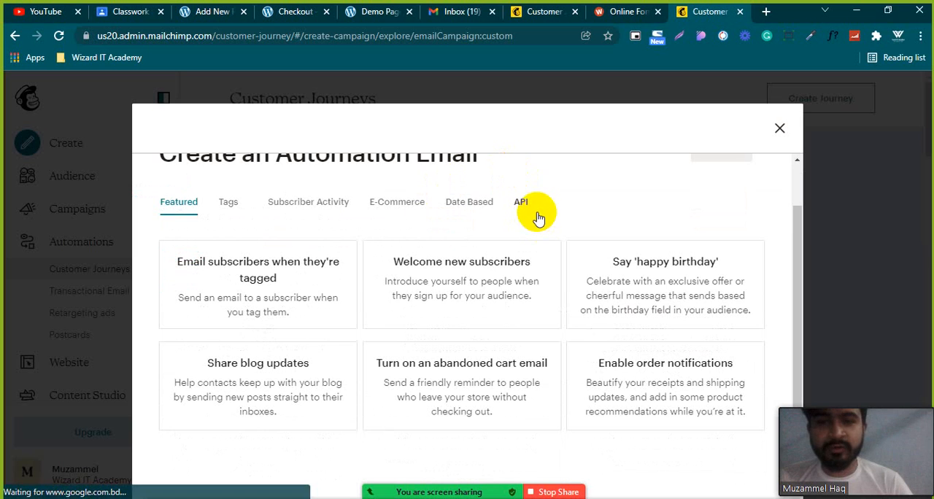
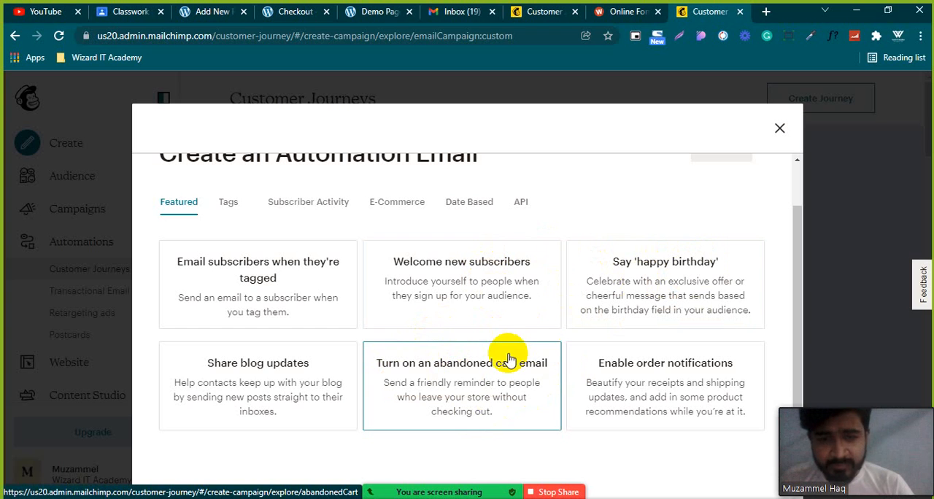
Switch to the Besa store's Checkout page and view its billing and order form.
left_click(296, 16)
scroll(343, 248, "up", 3)
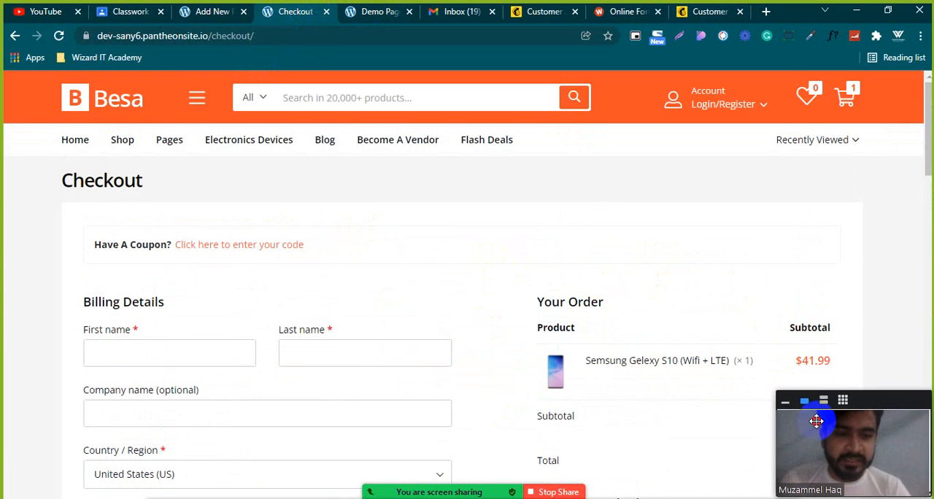
mouse_move(821, 419)
left_mouse_down()
mouse_move(800, 418)
mouse_move(808, 414)
left_mouse_up()
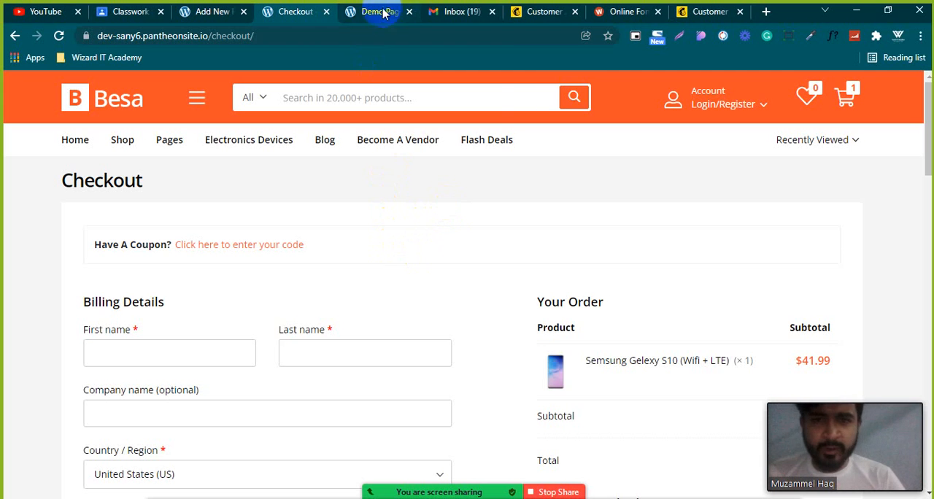
Return to Mailchimp, create a single abandoned cart email for the assinment10 audience and look over its draft settings.
left_click(542, 12)
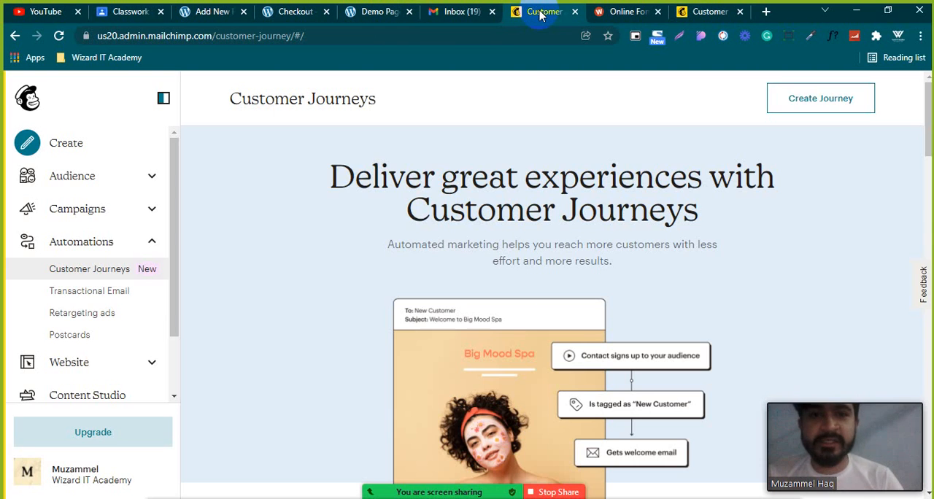
left_click(712, 12)
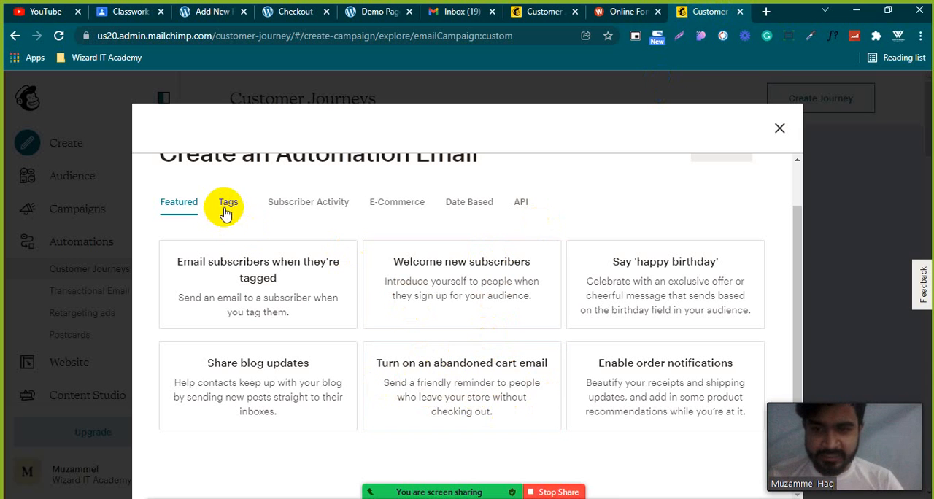
left_click(467, 394)
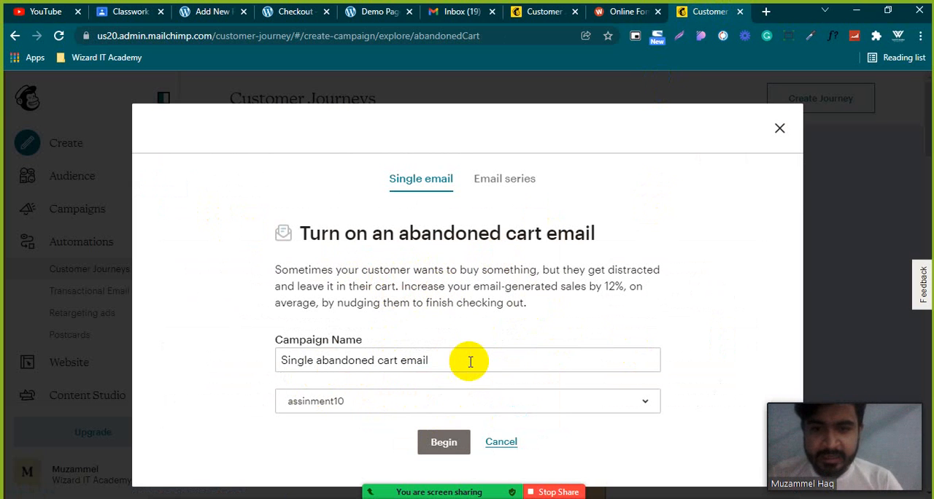
left_click(438, 440)
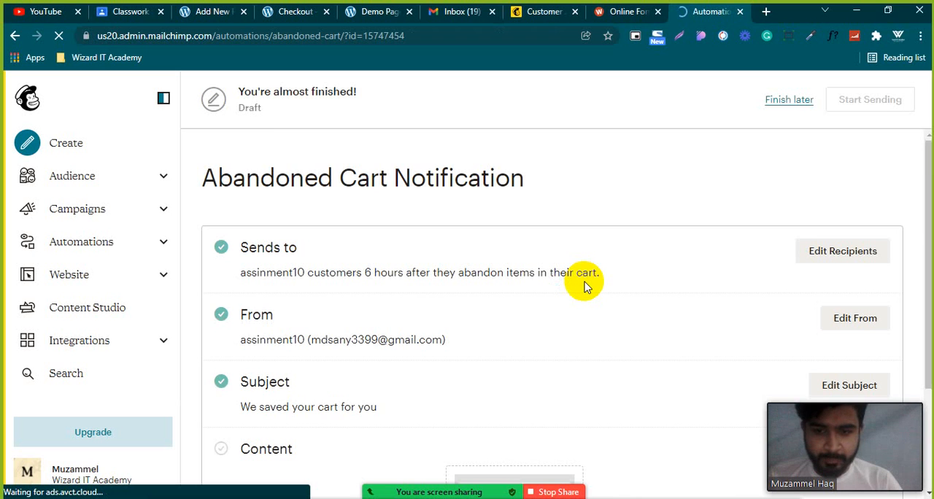
scroll(584, 284, "down", 2)
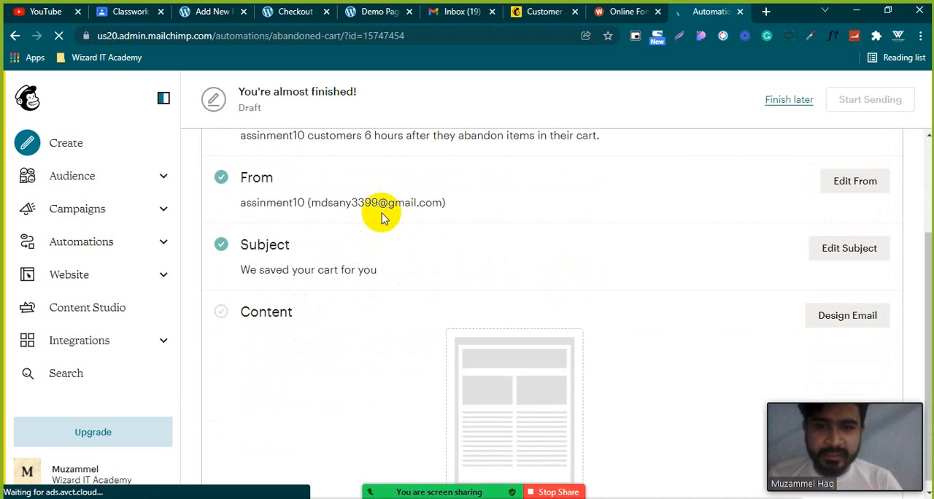
scroll(381, 213, "up", 2)
scroll(381, 213, "down", 2)
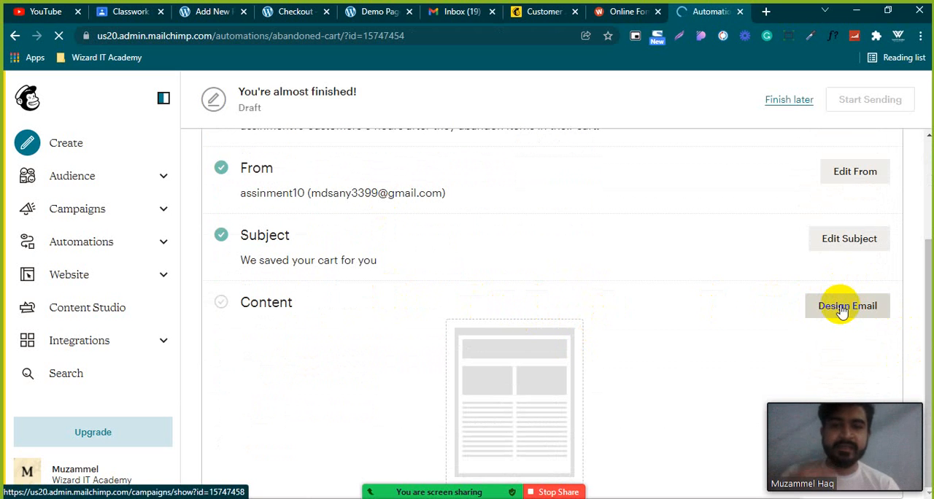
scroll(675, 321, "up", 2)
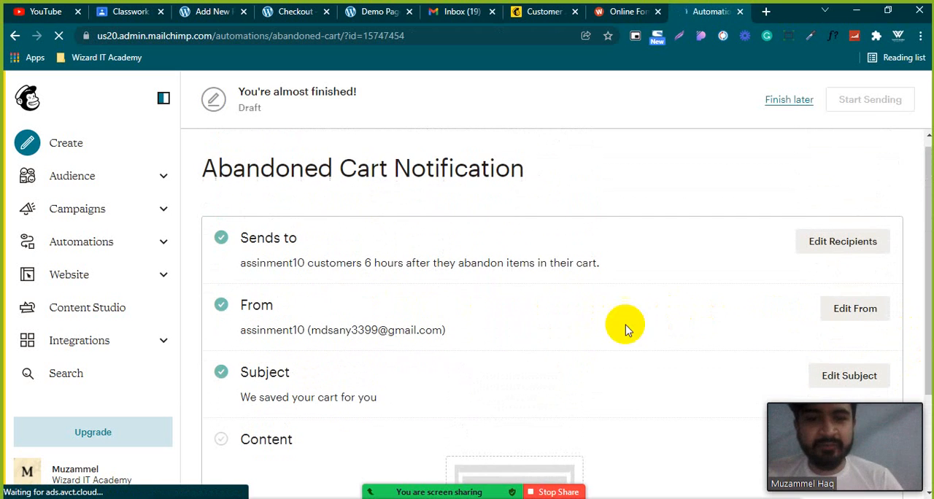
Examine the billing details, order and payment method sections on the Besa store's Checkout page.
left_click(291, 13)
scroll(521, 328, "down", 1)
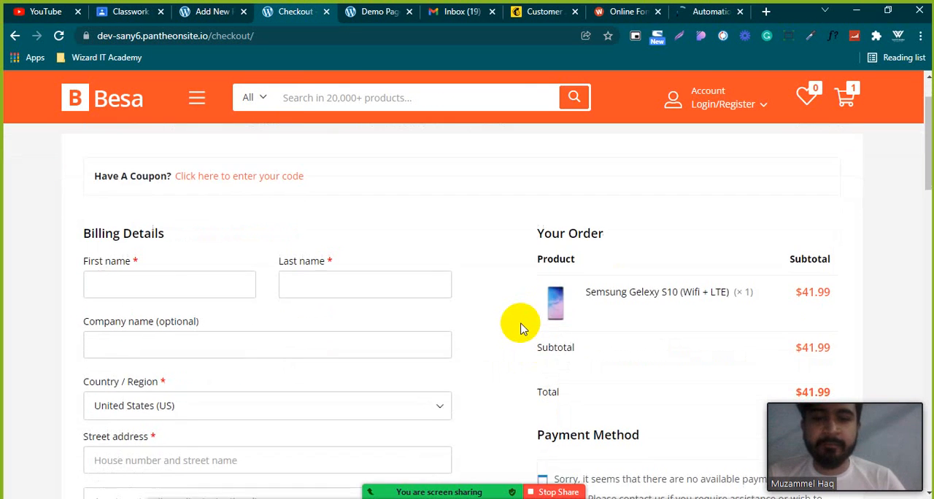
scroll(521, 328, "down", 1)
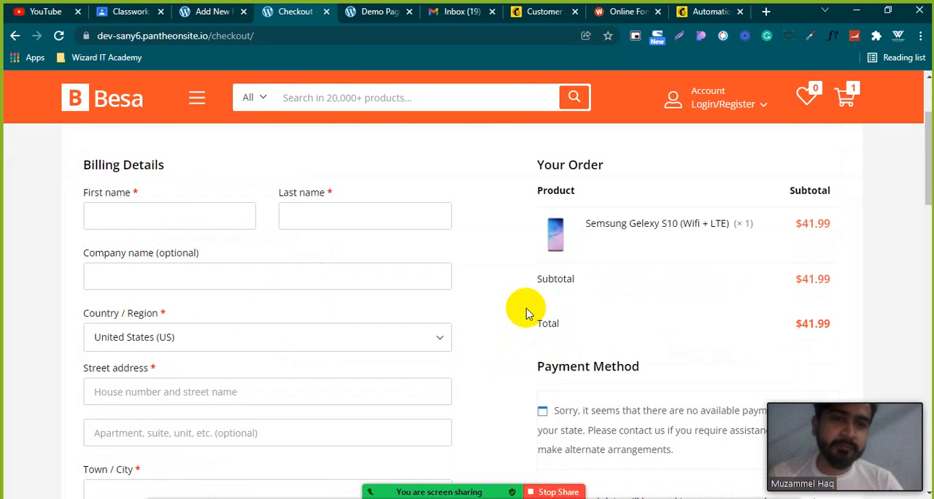
scroll(524, 309, "down", 1)
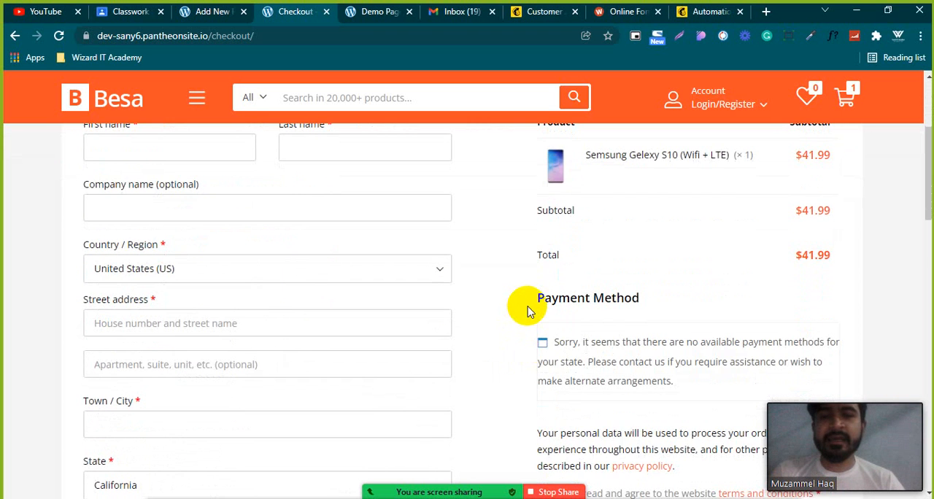
scroll(523, 309, "up", 2)
Back in Mailchimp, try to set the abandoned cart email's sending delay to 24 hours.
left_click(714, 12)
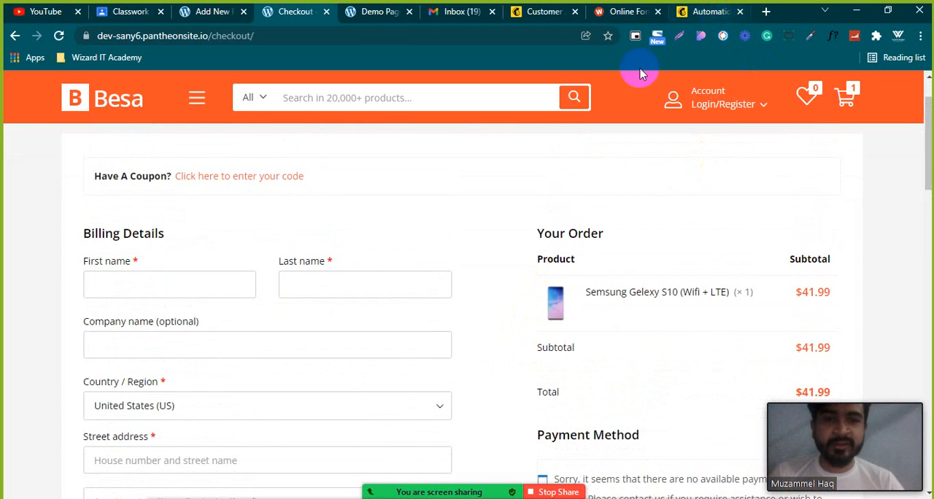
scroll(385, 277, "down", 2)
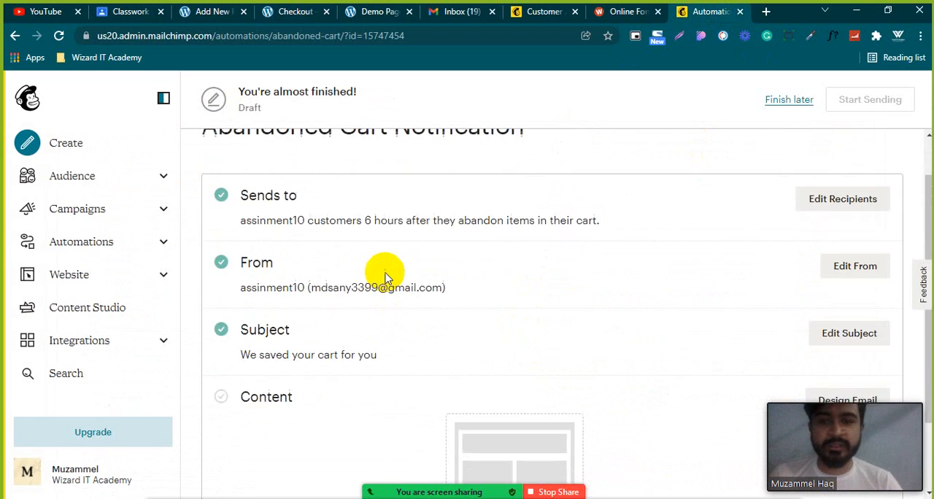
scroll(714, 325, "up", 1)
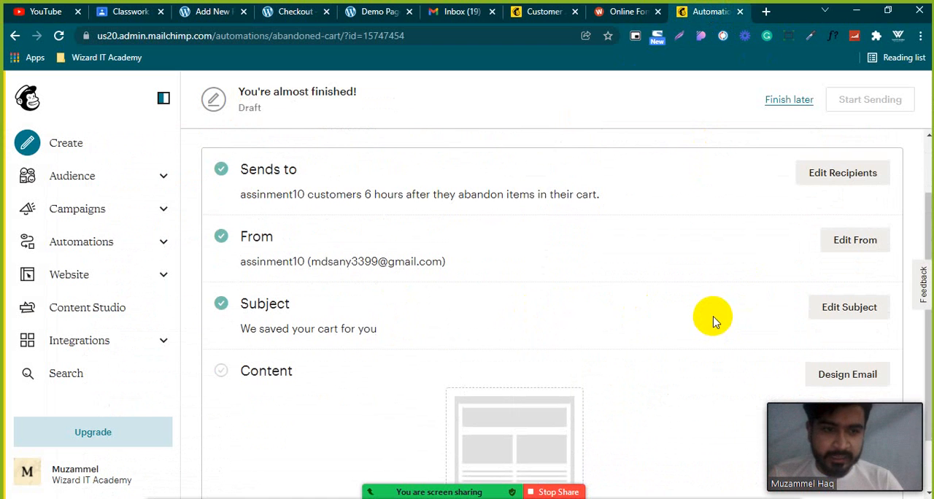
left_click(797, 181)
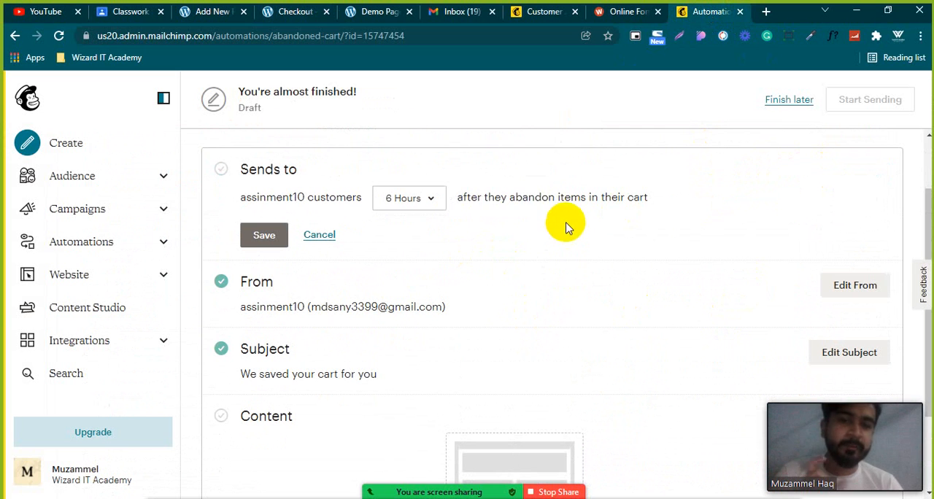
left_click(431, 199)
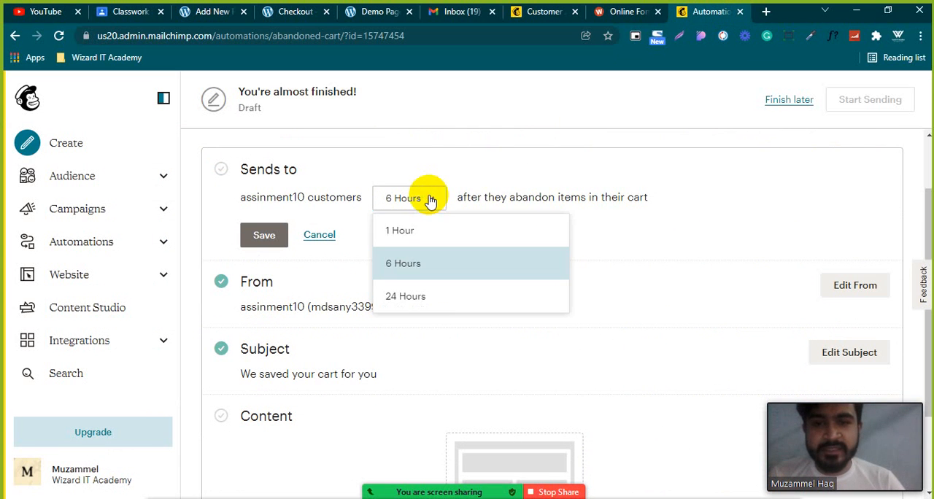
left_click(439, 302)
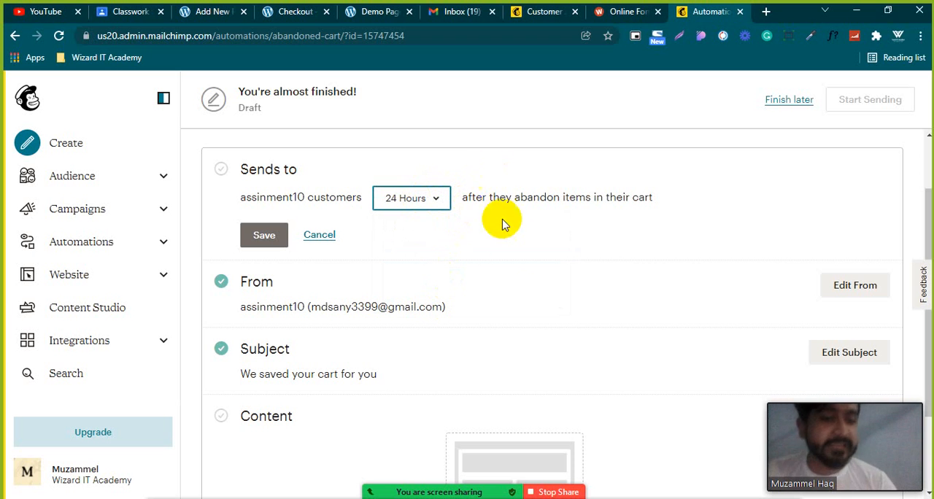
Open the abandoned cart email's content in the email designer and look over its logo, heading and product blocks.
scroll(528, 250, "down", 1)
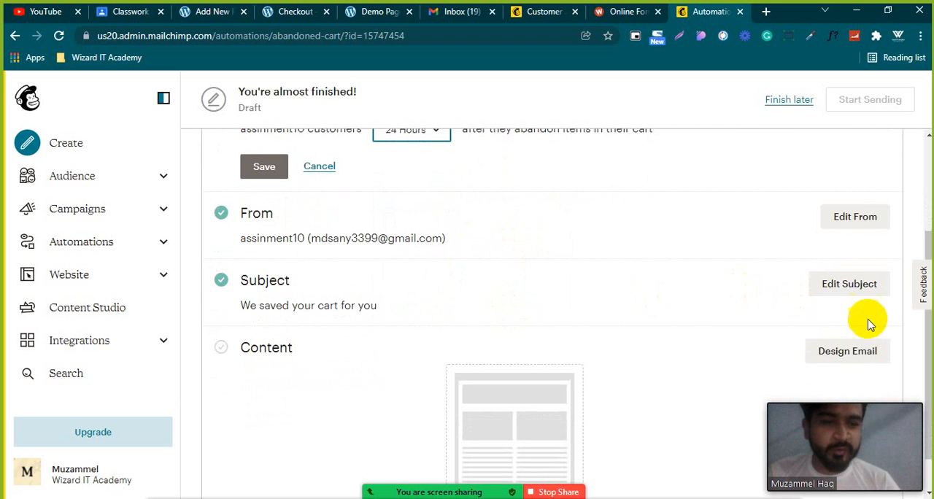
left_click(836, 349)
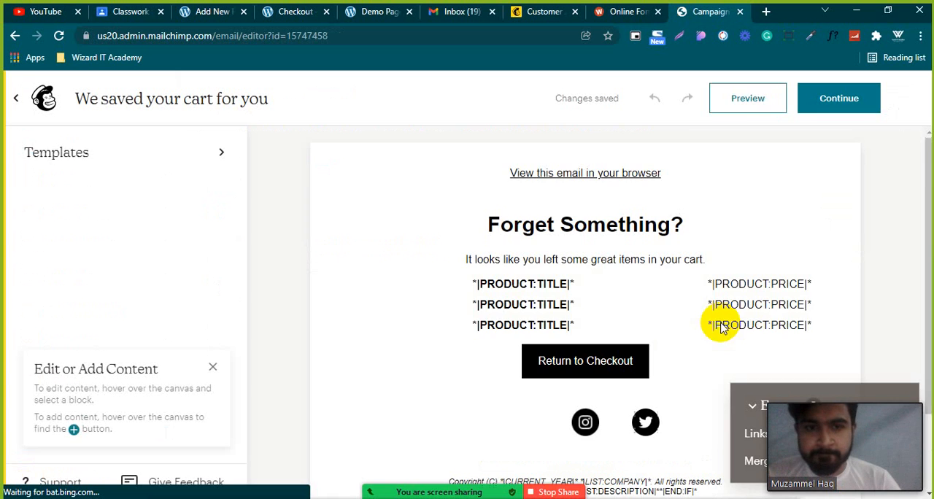
scroll(575, 246, "down", 1)
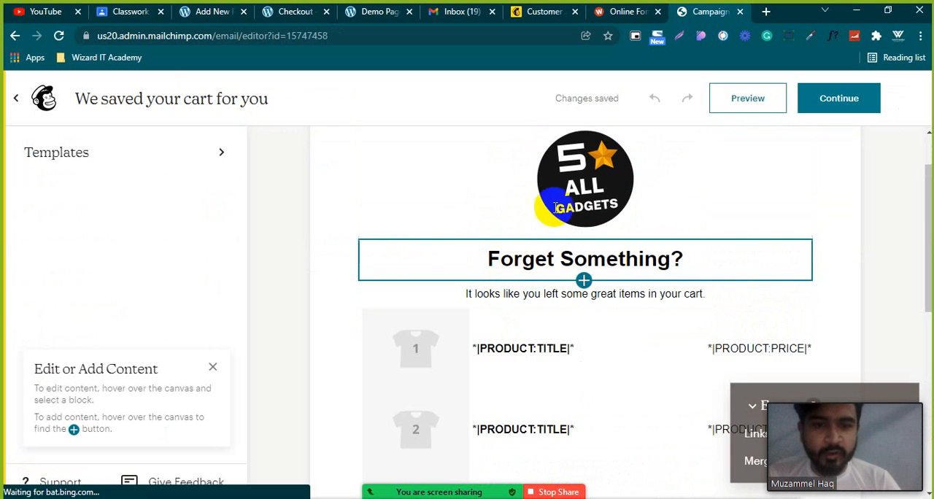
scroll(532, 273, "down", 2)
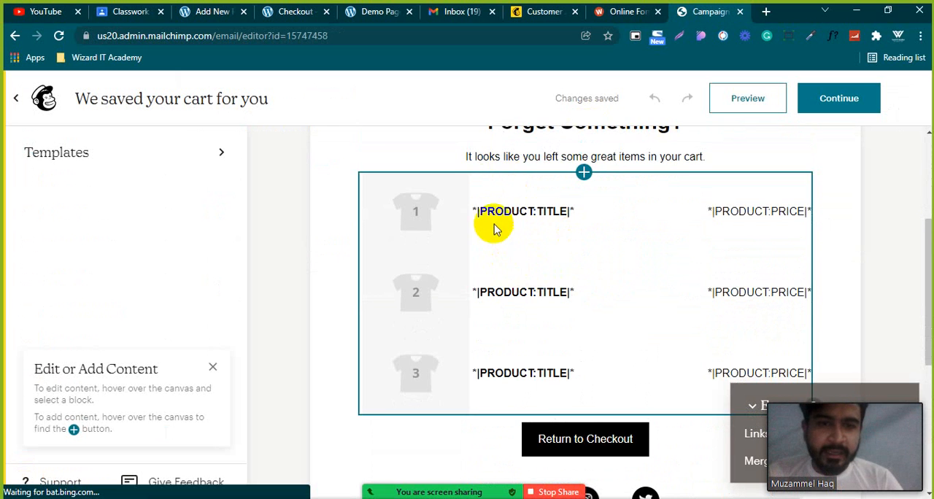
Change the email's "Forget Something?" heading to "Forget anything?".
scroll(496, 226, "up", 2)
left_click(498, 260)
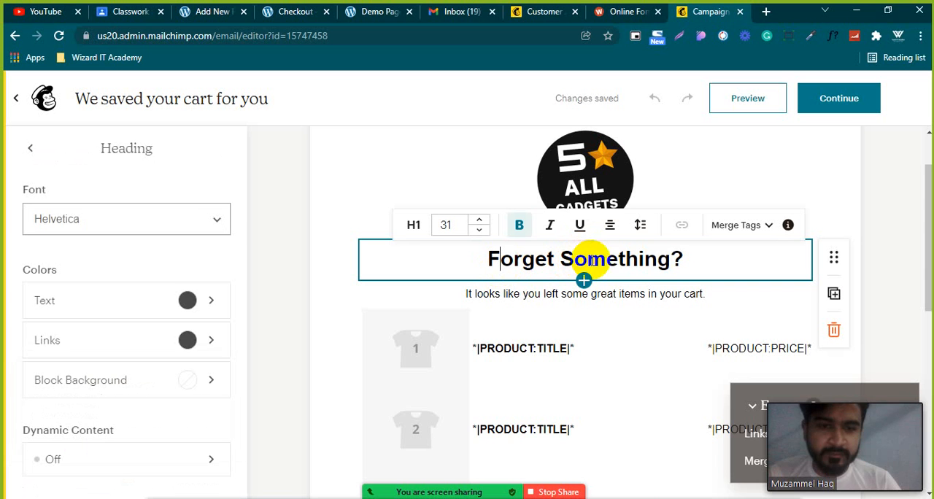
double_click(592, 260)
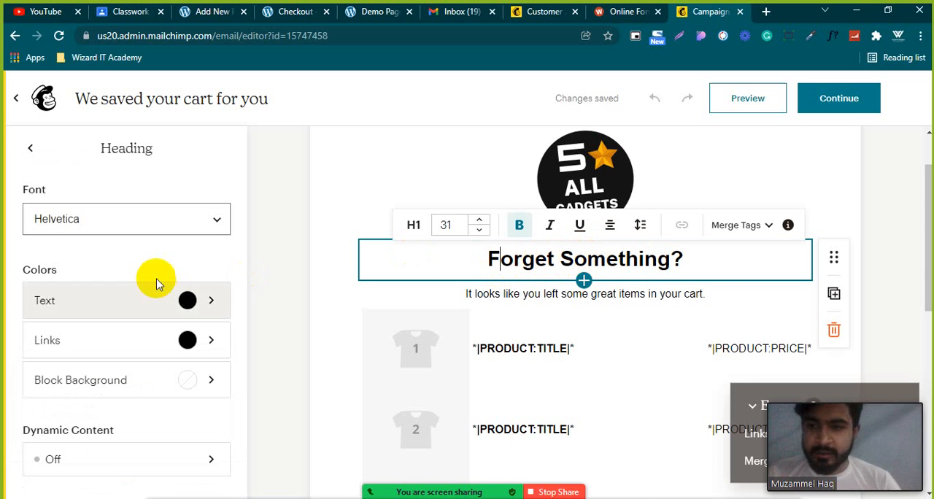
double_click(606, 255)
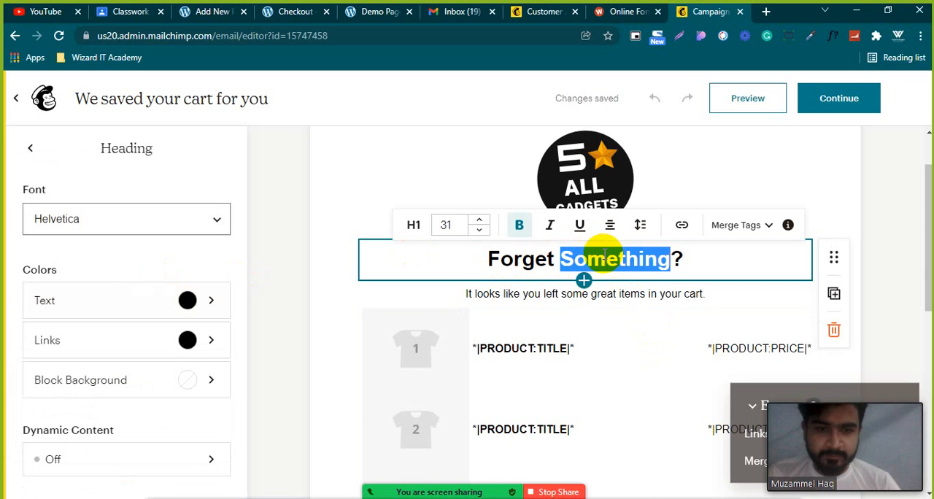
type("anyt")
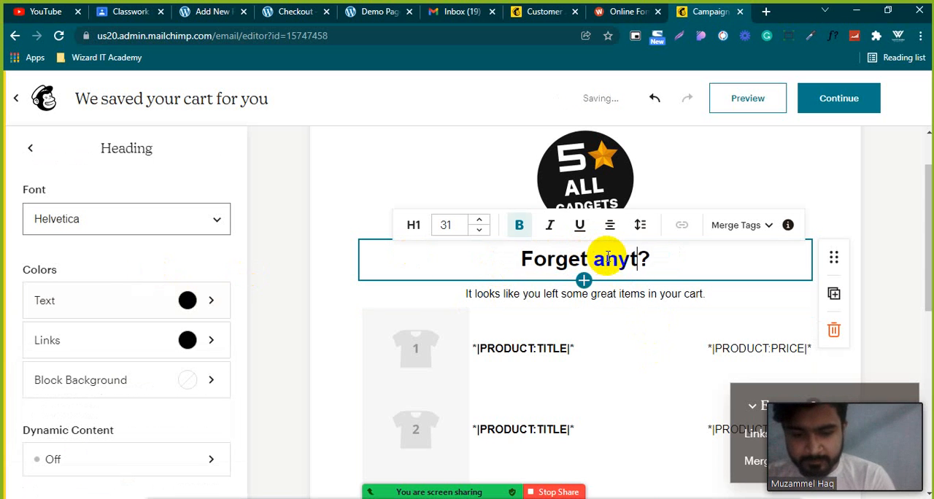
type("hing")
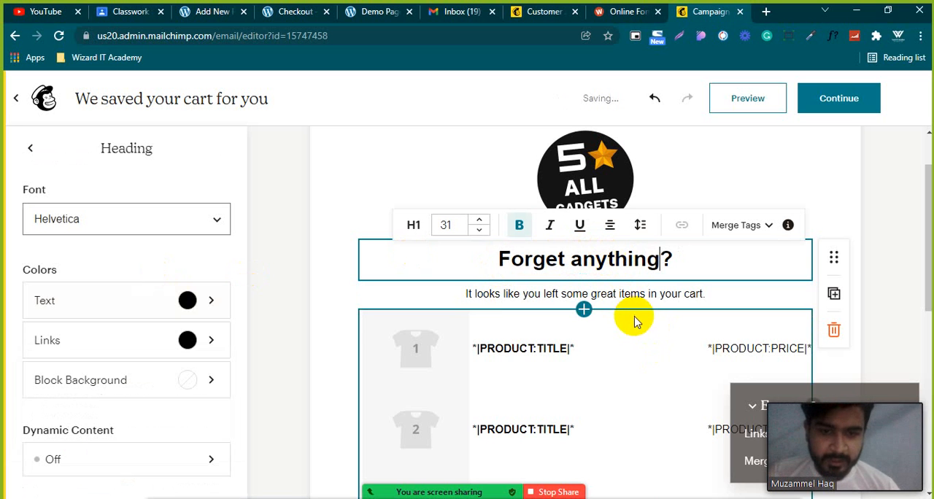
Replace the paragraph below the heading with the placeholder text "dgdgdfdfhfghfg" and select the logo block.
left_click(647, 294)
triple_click(647, 293)
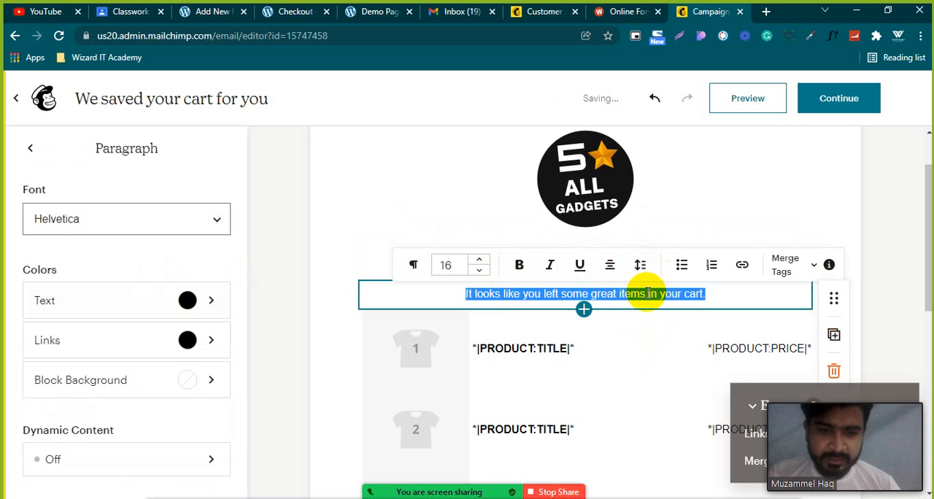
type("dgd")
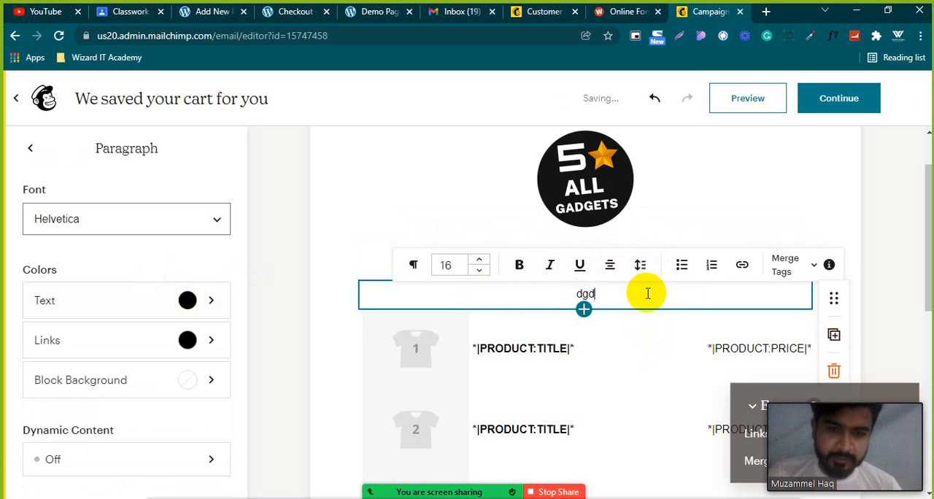
type("gdfdfhfghfg")
left_click(676, 209)
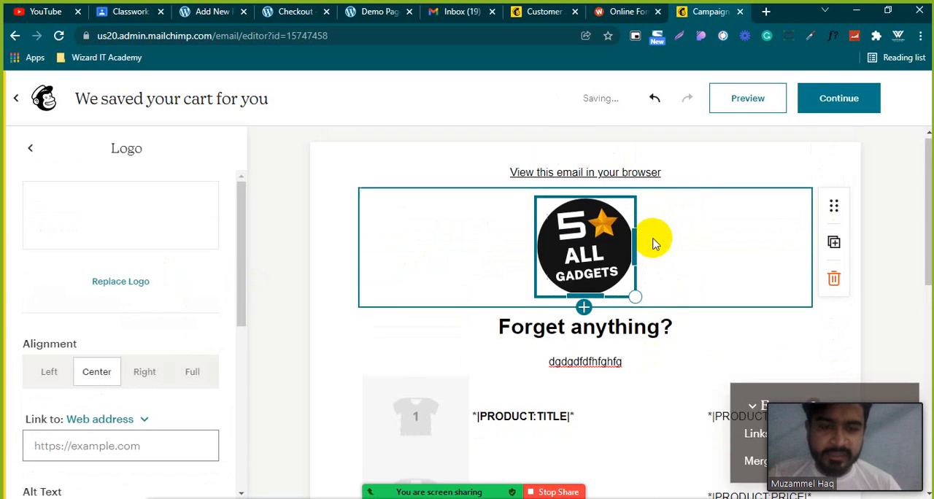
Review the email's product list, checkout button and footer, and continue from the designer to the Abandoned Cart Notification setup.
scroll(667, 226, "down", 2)
scroll(668, 226, "down", 3)
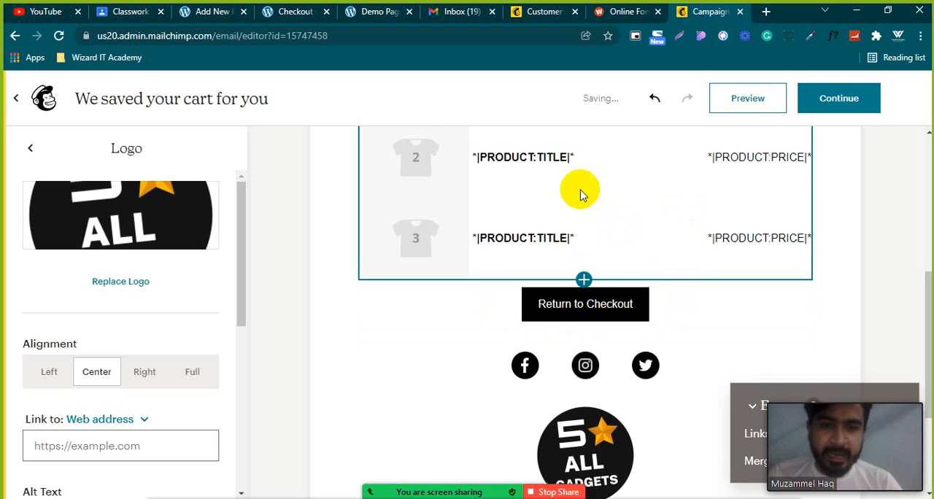
scroll(656, 191, "up", 2)
scroll(606, 306, "down", 1)
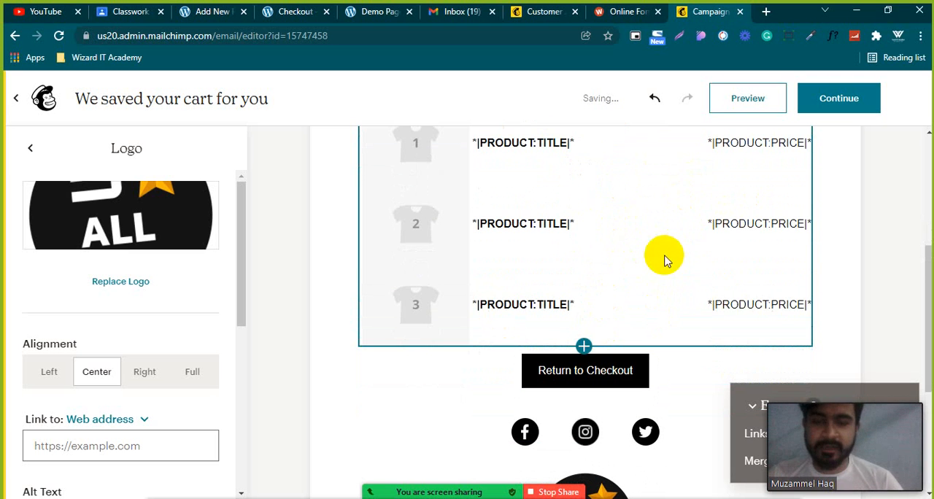
scroll(591, 219, "up", 1)
scroll(591, 219, "up", 1)
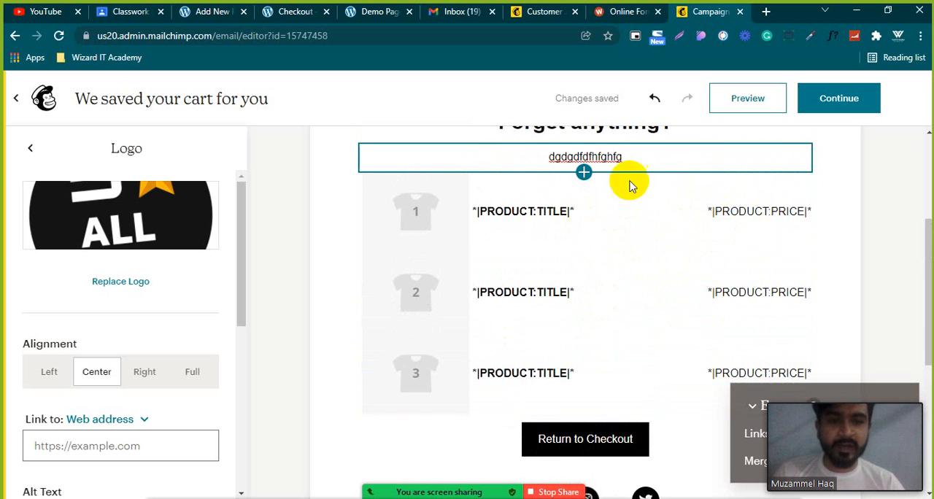
scroll(592, 351, "down", 2)
scroll(698, 156, "down", 3)
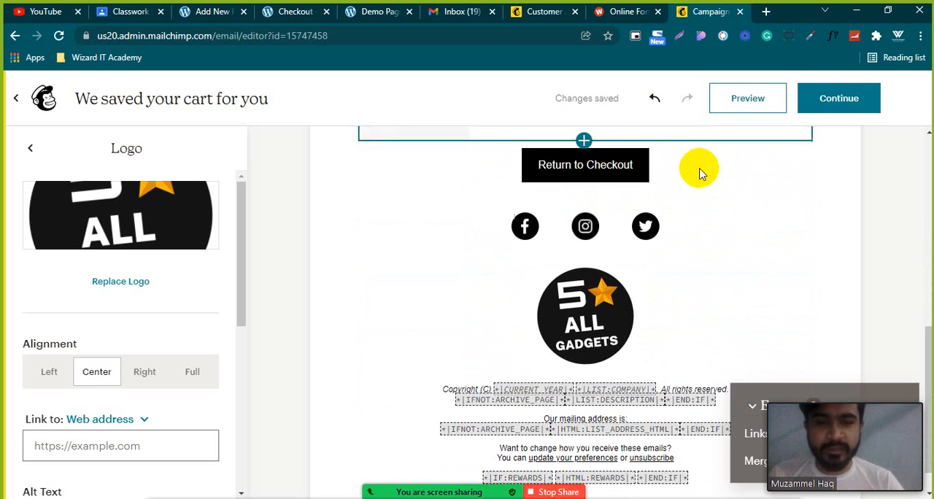
left_click(839, 98)
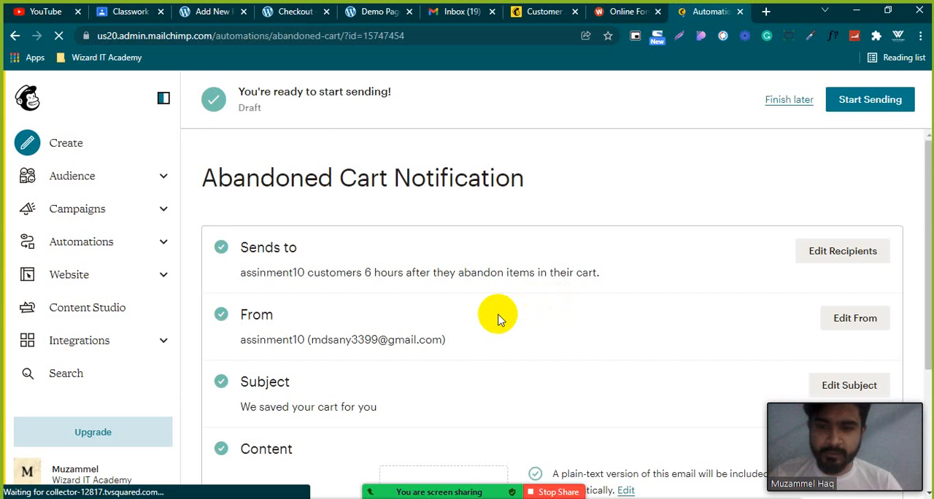
Look over the Abandoned Cart Notification's recipients, sender, subject and content preview, and go back to the email editor.
scroll(557, 310, "down", 3)
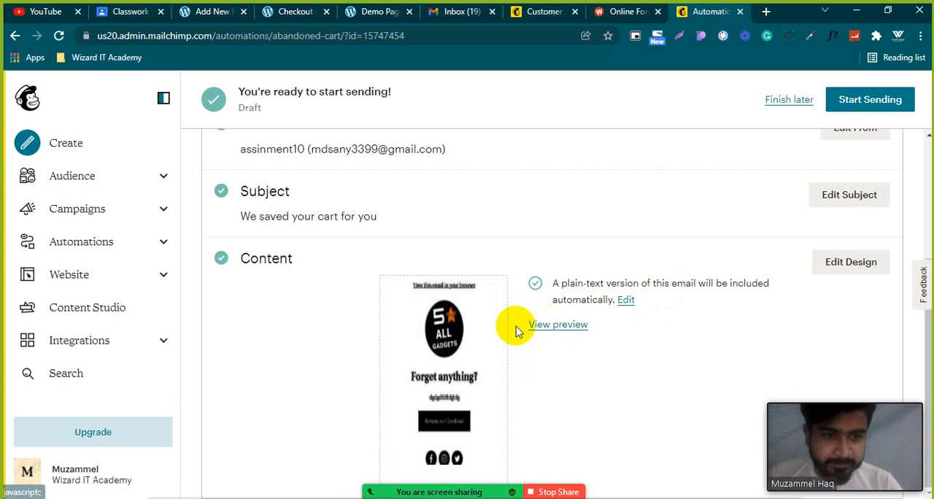
scroll(559, 337, "up", 3)
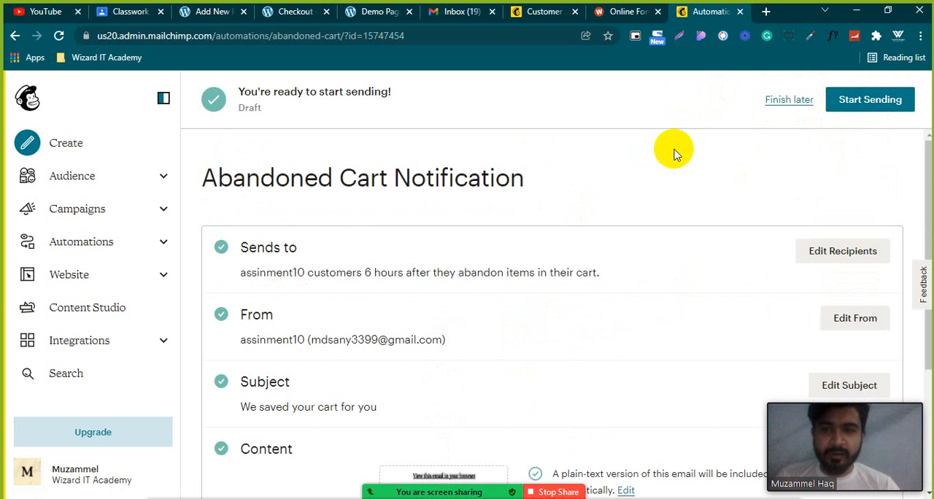
left_click(16, 36)
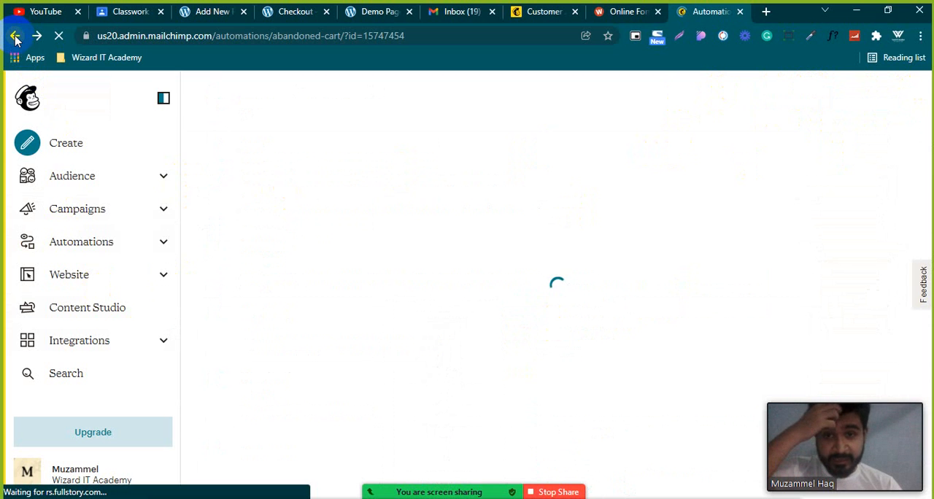
left_click(15, 36)
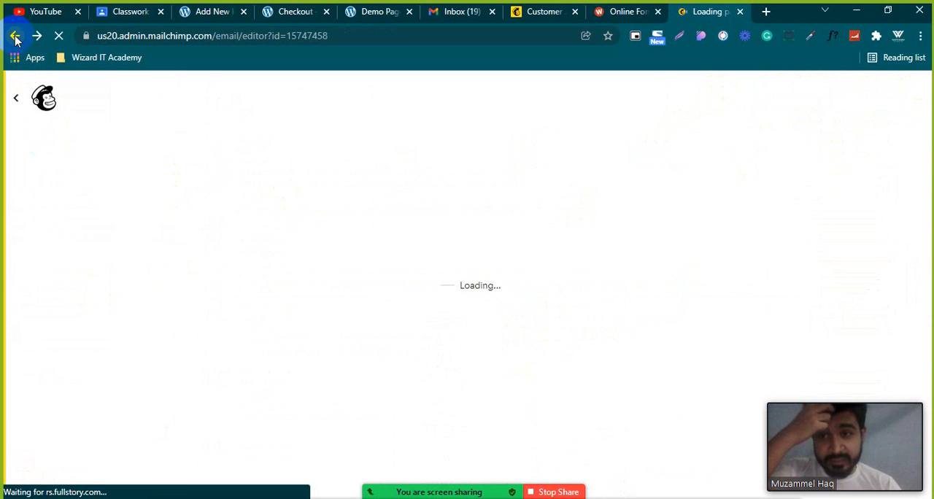
Open the Mailchimp link attached to Assainment 26 in Google Classroom and close the leftover online forms page.
left_click(146, 9)
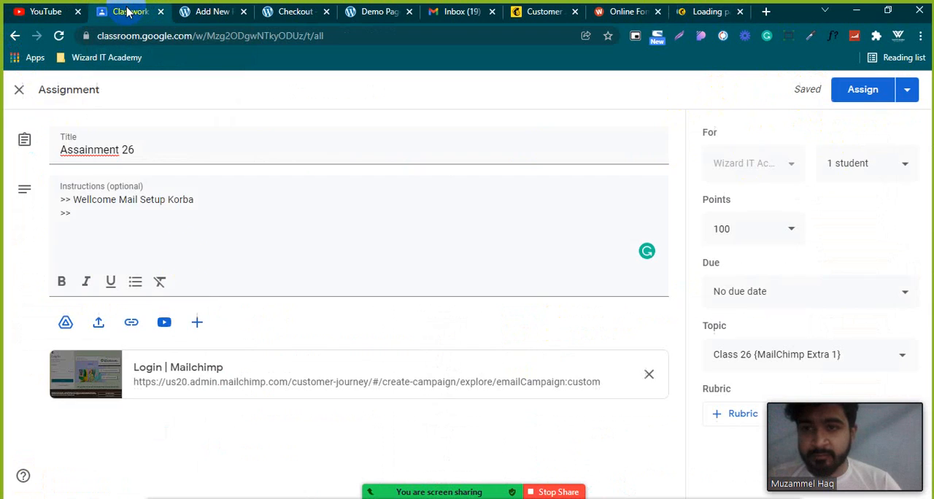
left_click(188, 367)
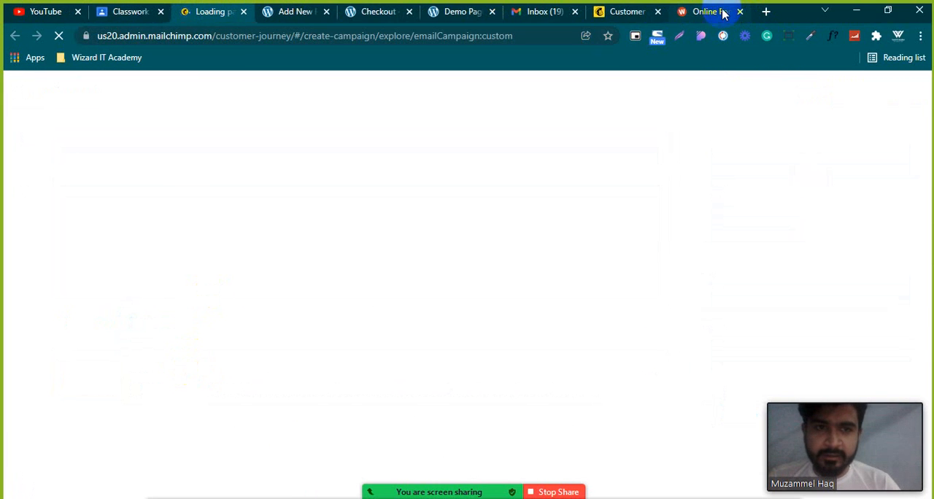
left_click(741, 11)
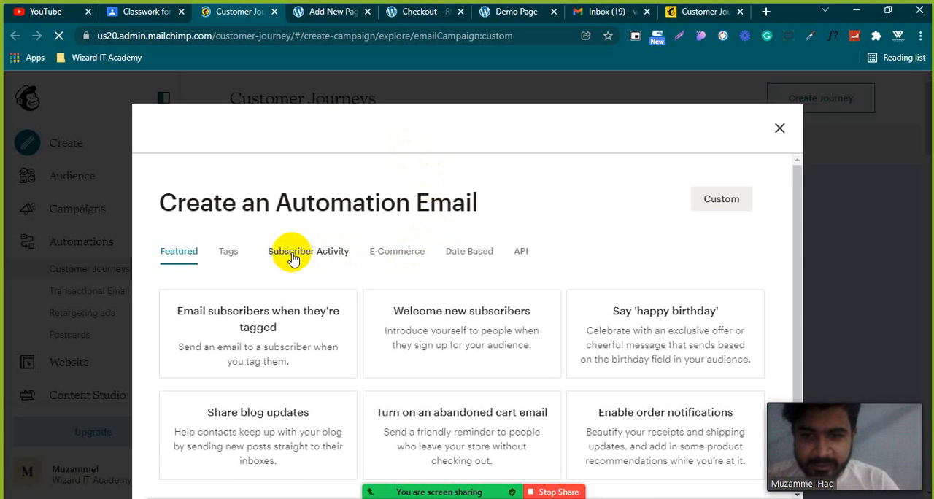
Look through the Tags, Subscriber Activity and E-Commerce categories of automation emails, including the order notification and lapsed customer options.
left_click(232, 253)
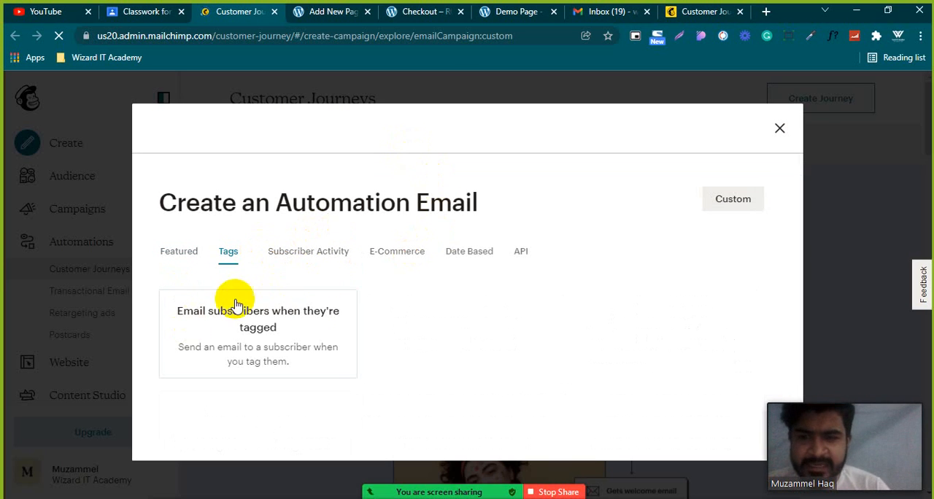
left_click(309, 251)
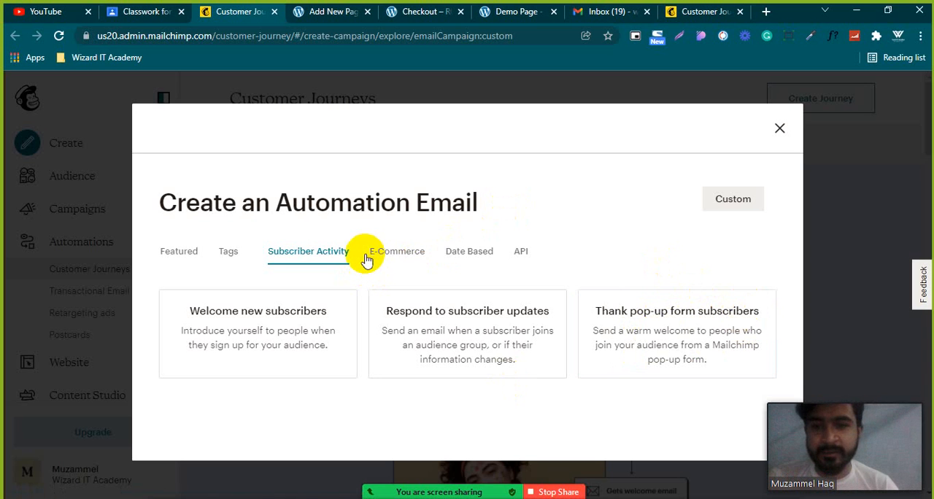
left_click(399, 255)
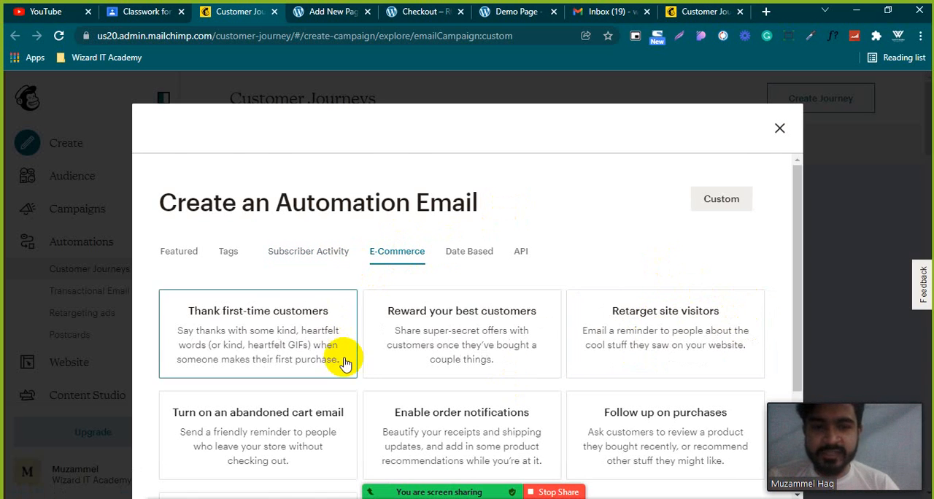
scroll(344, 358, "down", 2)
scroll(333, 329, "up", 3)
scroll(267, 215, "down", 3)
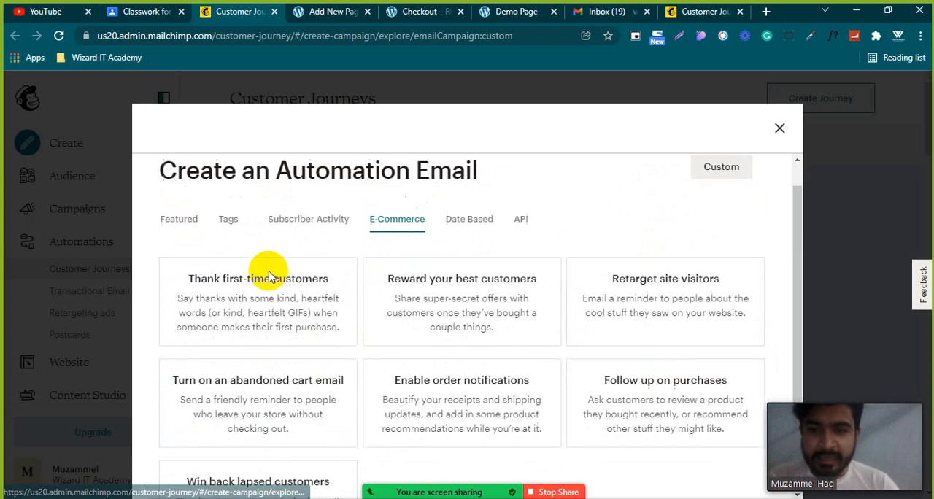
scroll(431, 369, "up", 1)
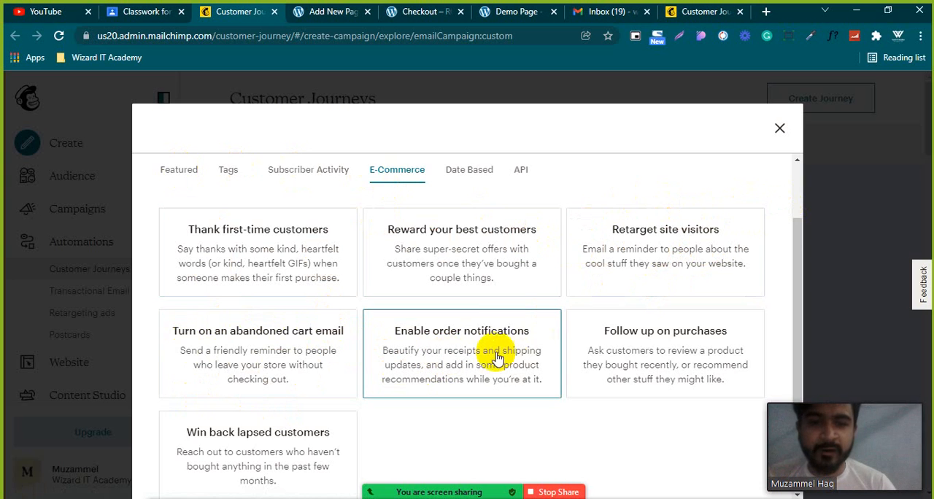
scroll(496, 363, "down", 1)
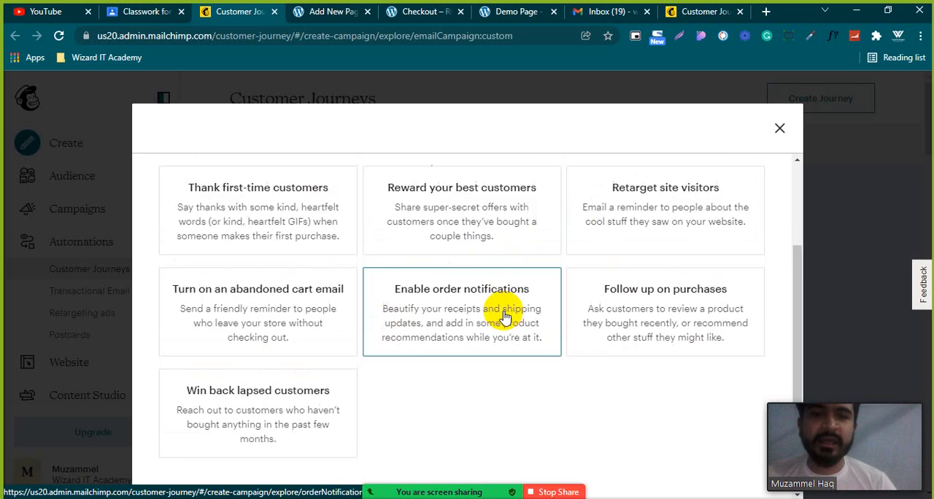
scroll(505, 318, "up", 2)
Examine the Date Based automation emails and return to the Featured ones.
left_click(469, 241)
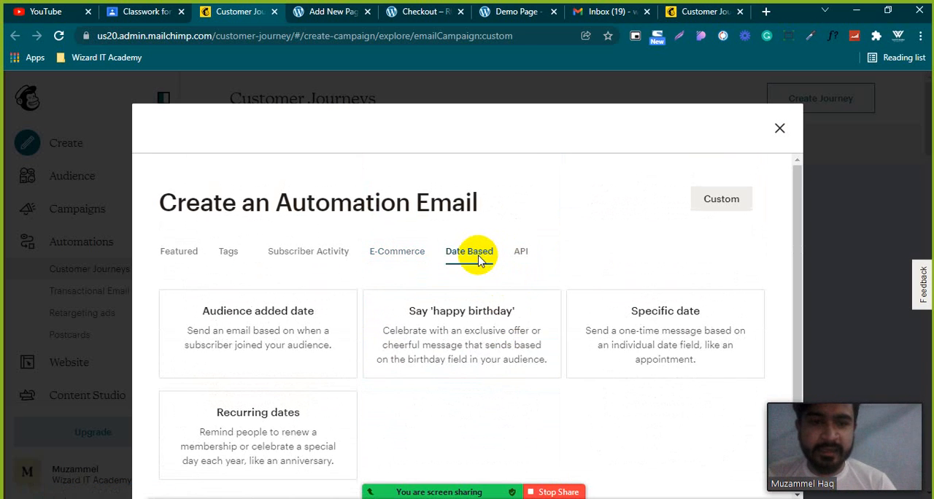
scroll(458, 287, "down", 1)
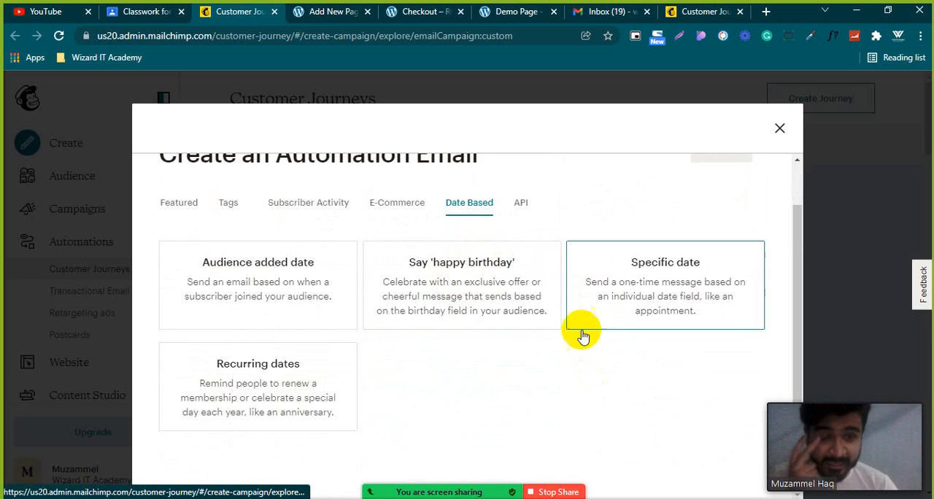
scroll(309, 250, "up", 2)
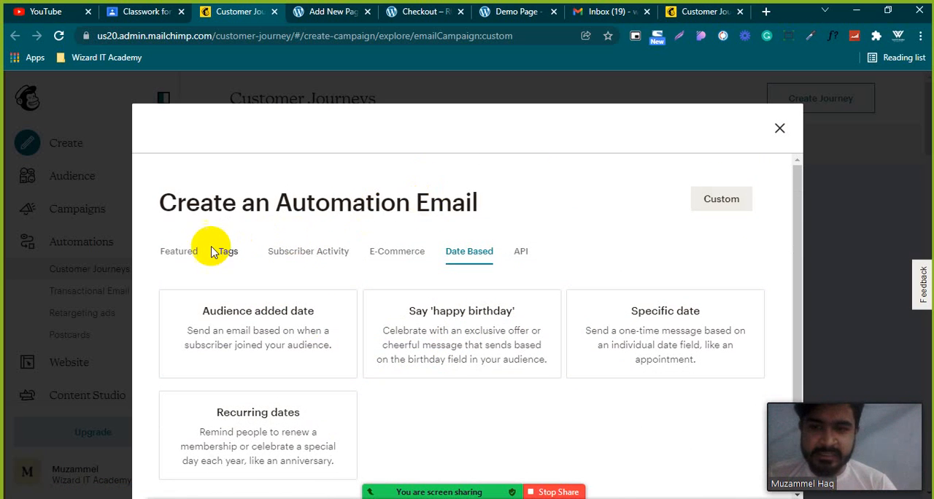
left_click(179, 251)
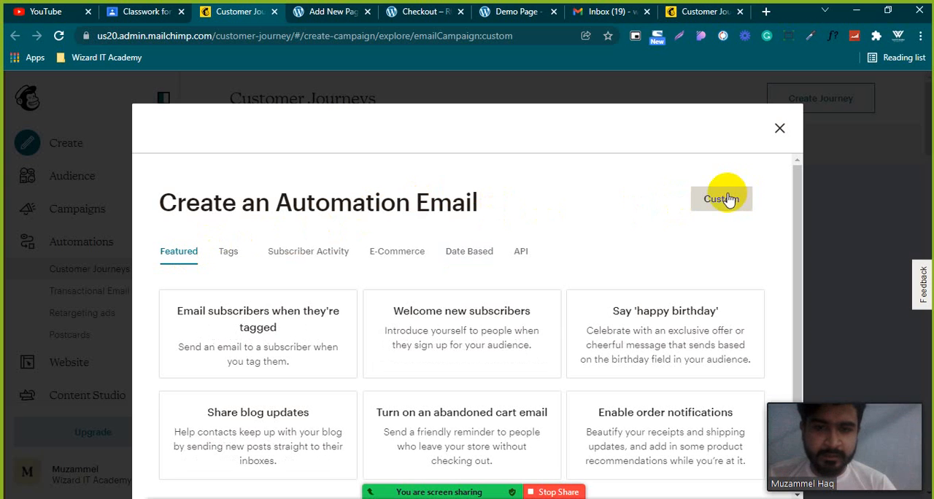
Choose the abandoned cart email among the E-Commerce automations and compare its Email series option and plan requirement with Single email.
left_click(394, 253)
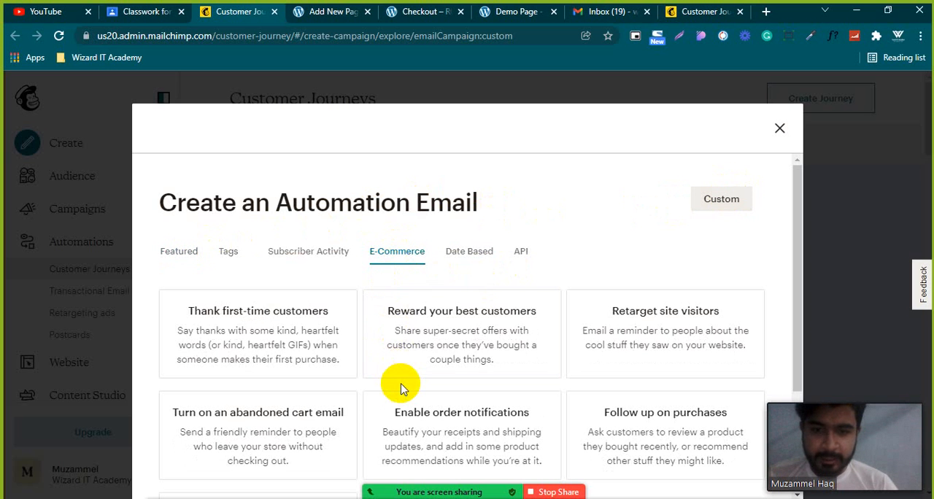
scroll(400, 388, "down", 3)
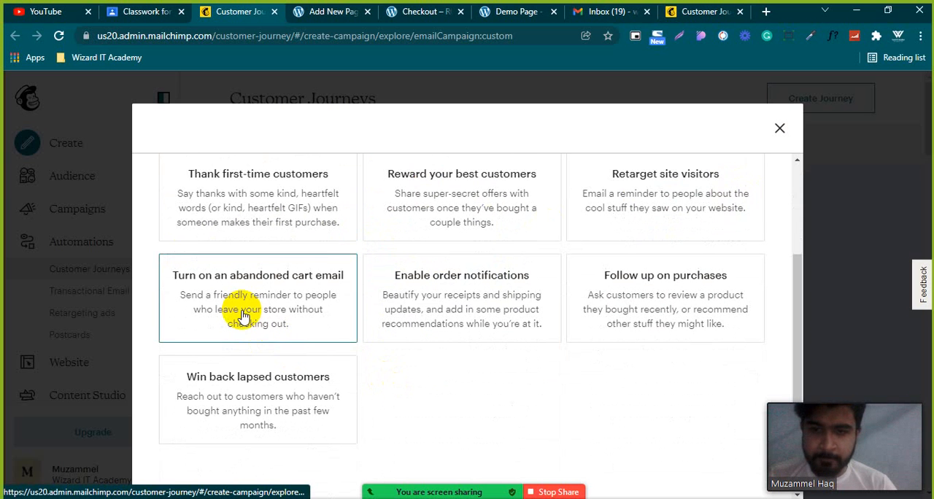
left_click(328, 311)
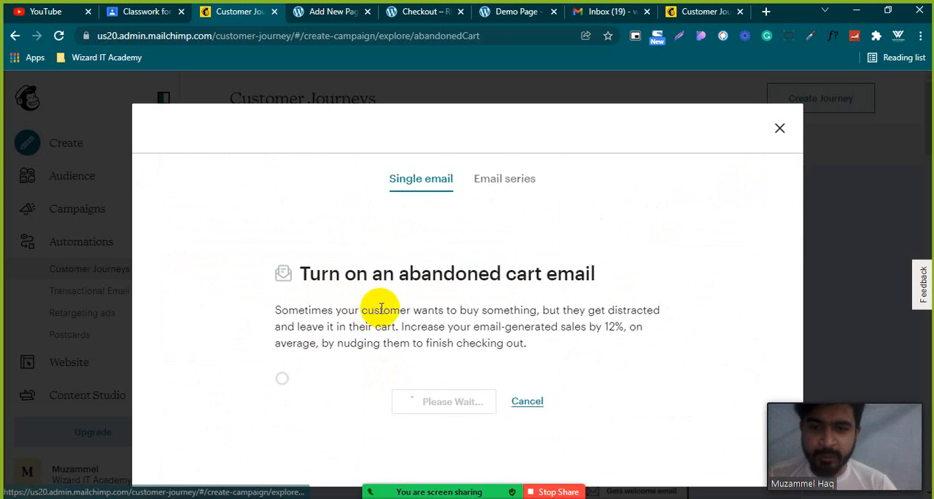
left_click(505, 185)
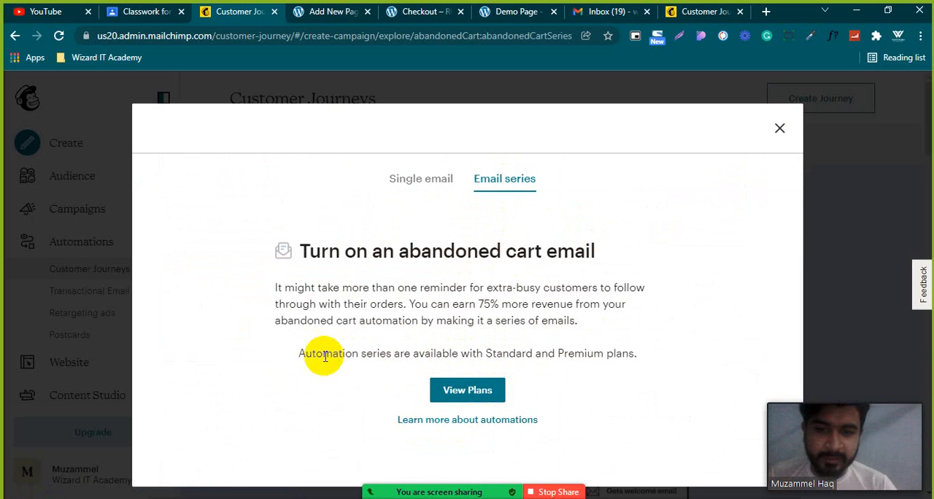
left_click(304, 356)
left_click_drag(303, 356, 644, 357)
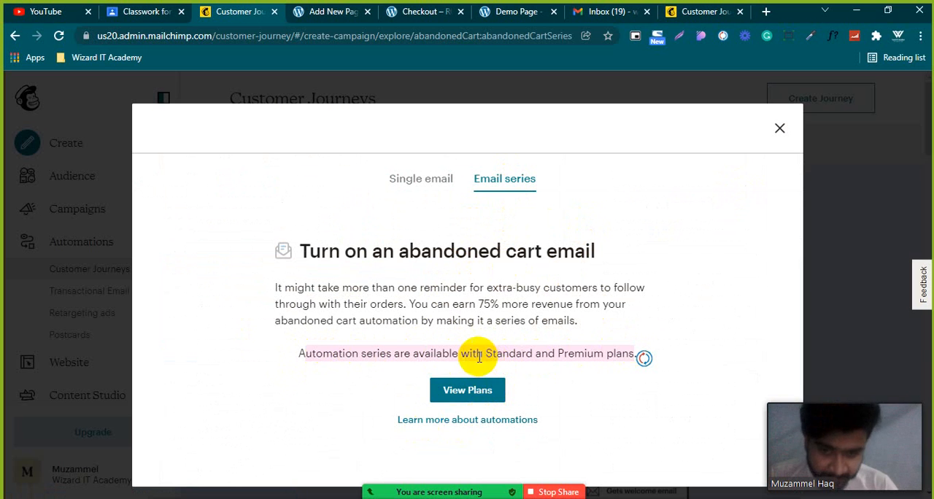
left_click(429, 178)
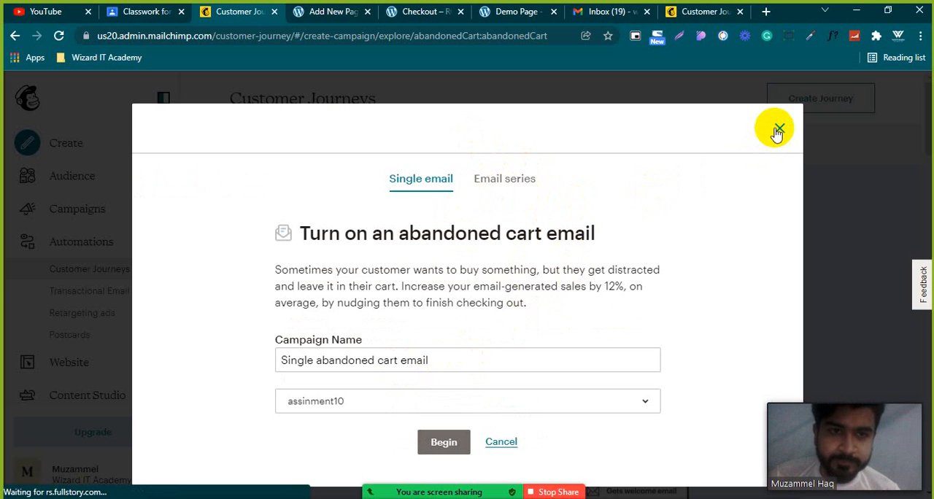
Open the Abandoned Cart for assinment10 draft from the list of all campaigns and highlight its 6-hour sending delay.
left_click(703, 13)
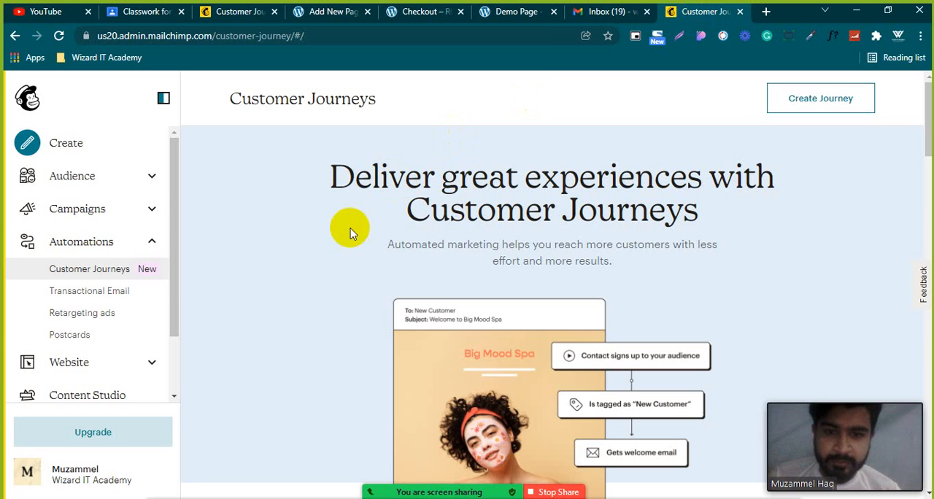
left_click(121, 211)
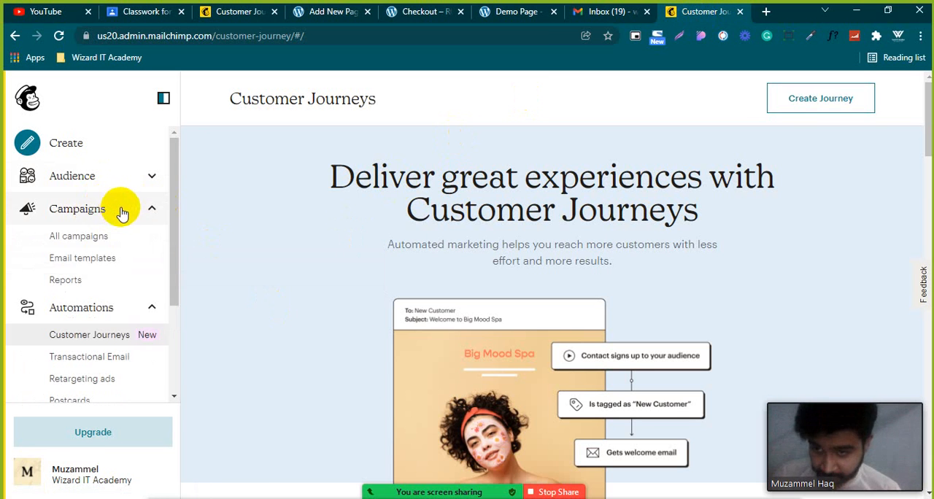
left_click(100, 234)
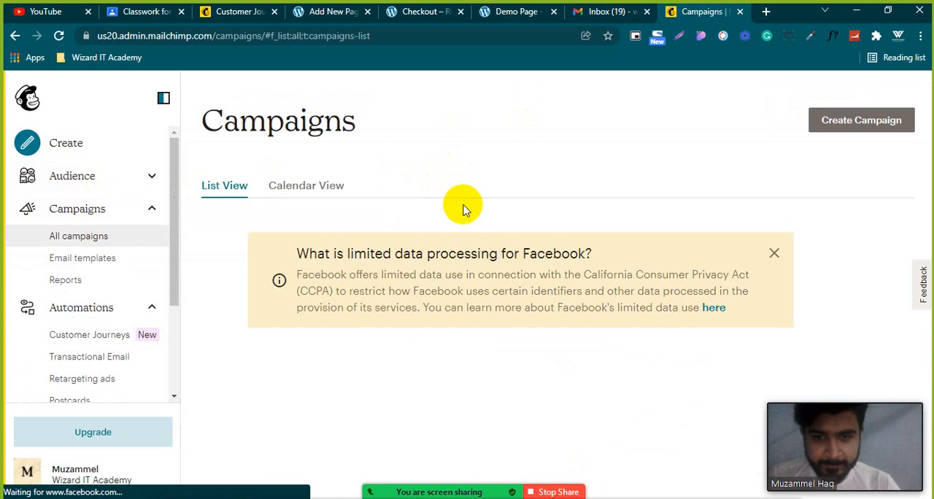
scroll(463, 200, "down", 5)
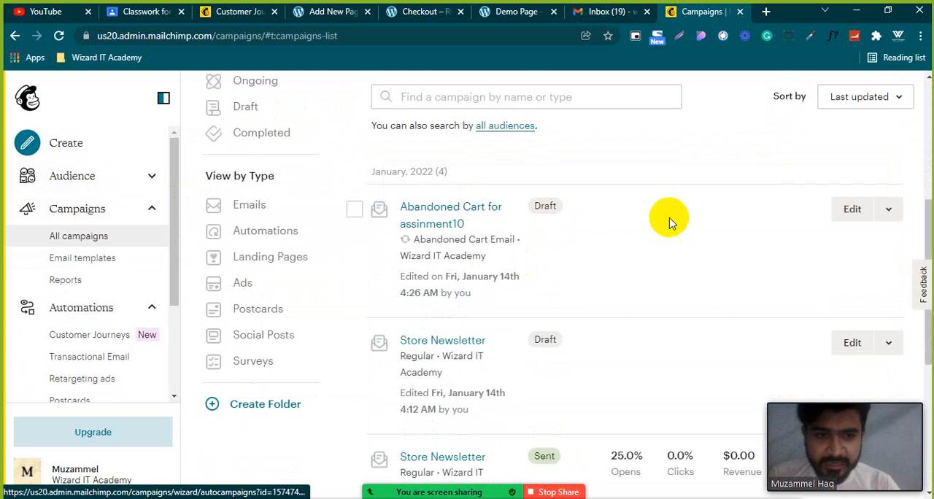
left_click(861, 214)
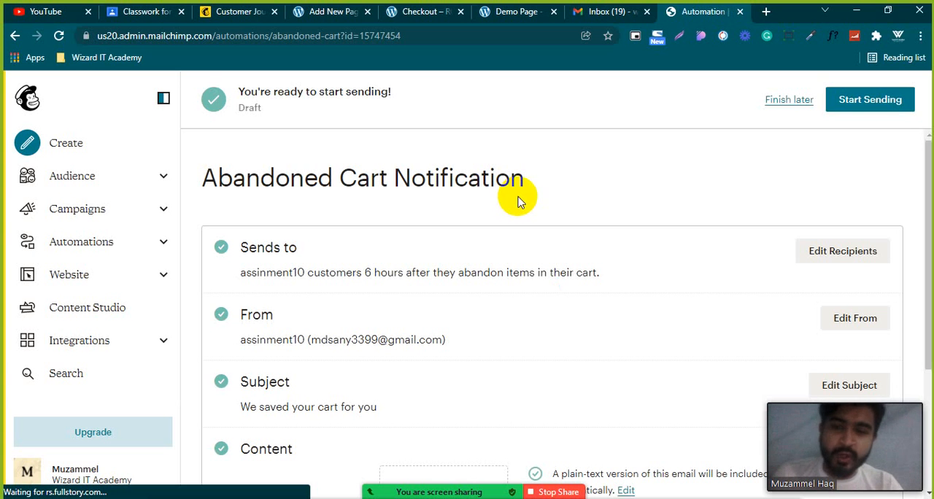
left_click_drag(364, 272, 431, 272)
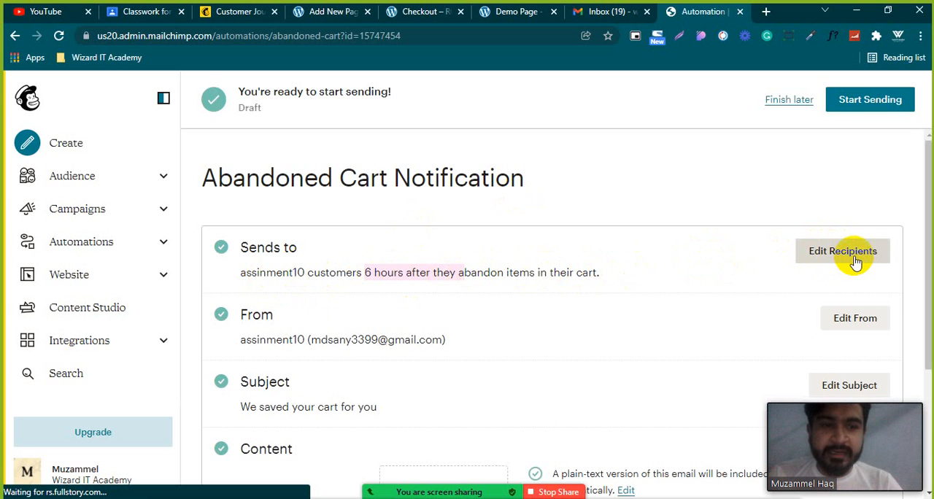
Recheck the Email series and Single email options of the abandoned cart automation and close its setup dialog.
left_click(229, 15)
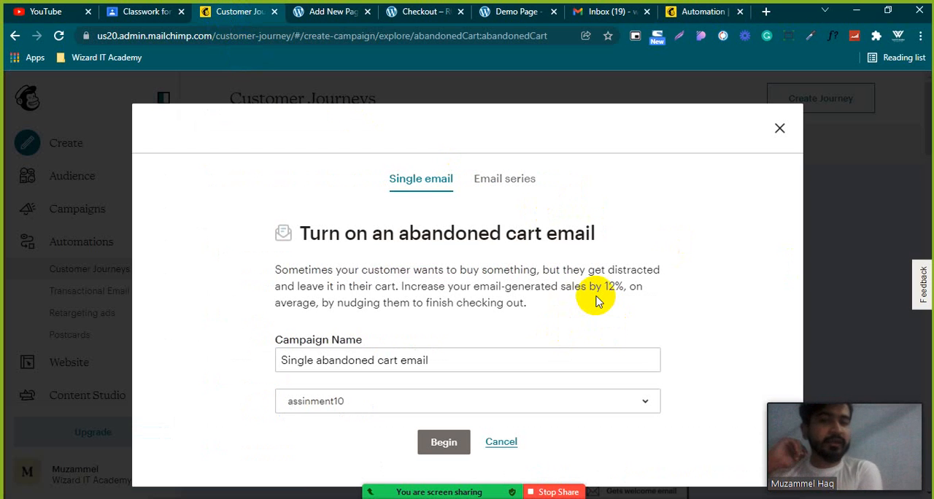
left_click(533, 182)
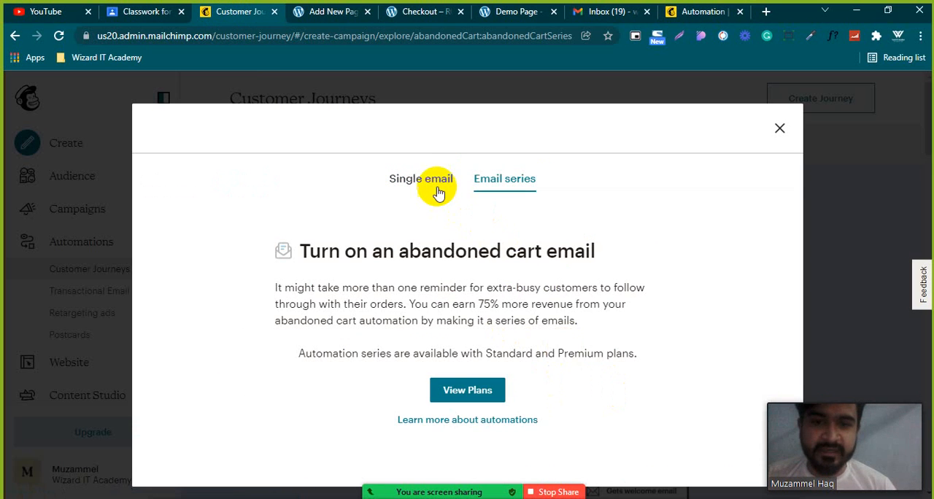
left_click(434, 187)
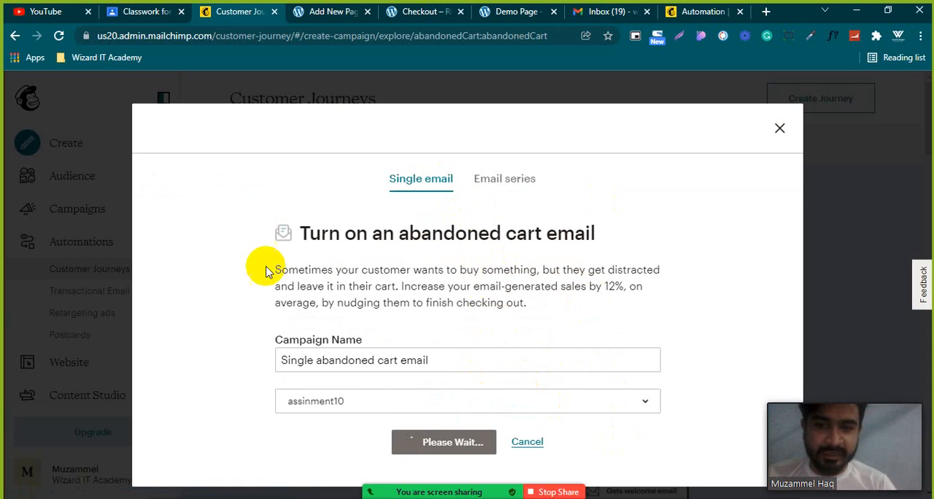
left_click(780, 133)
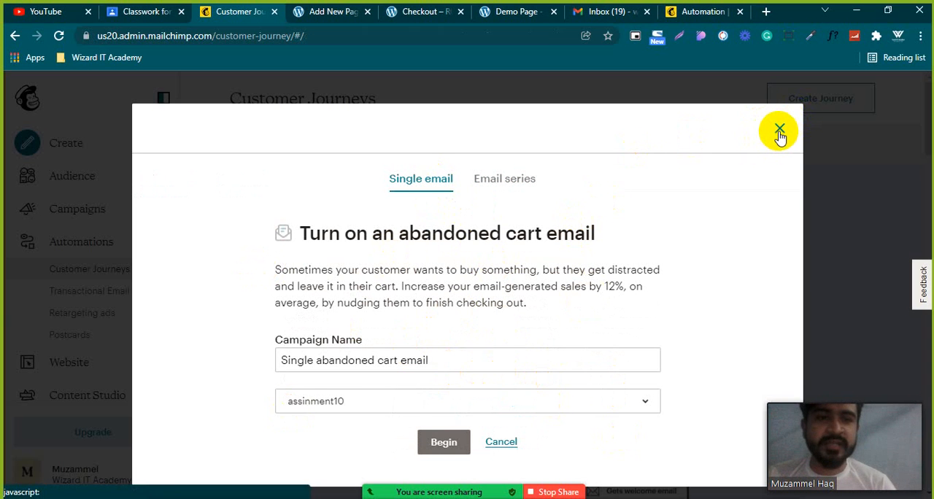
Look over the Customer Journeys page and show the Website features available in the navigation.
scroll(236, 405, "down", 2)
scroll(235, 405, "down", 1)
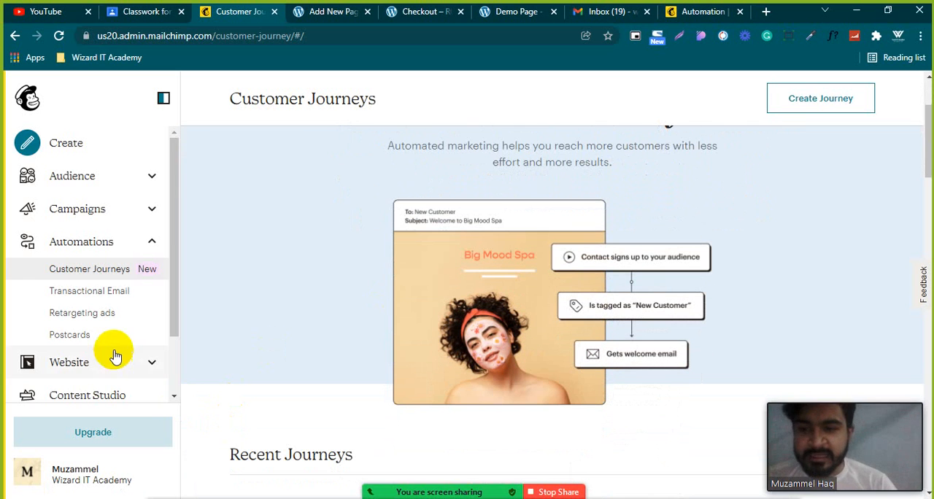
scroll(116, 343, "down", 1)
left_click(148, 292)
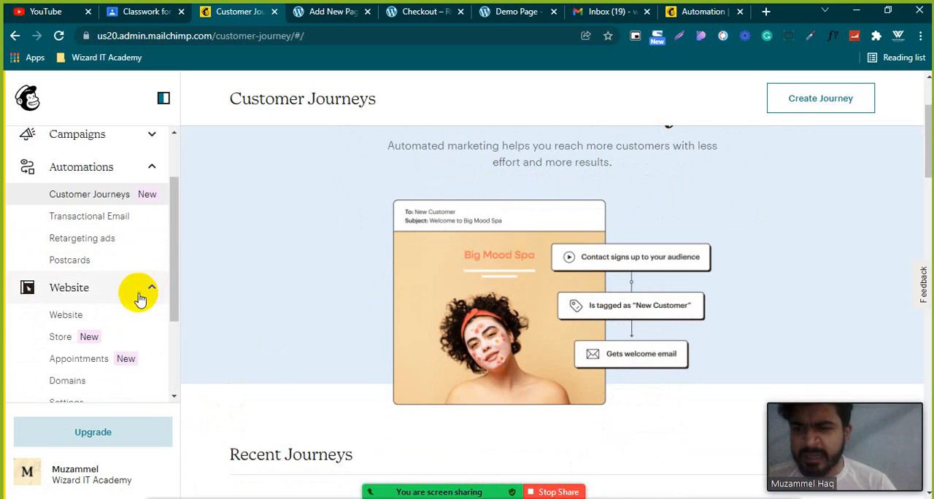
Show the Integrations options in the navigation and open the API keys page from the account profile's Extras.
scroll(110, 307, "down", 2)
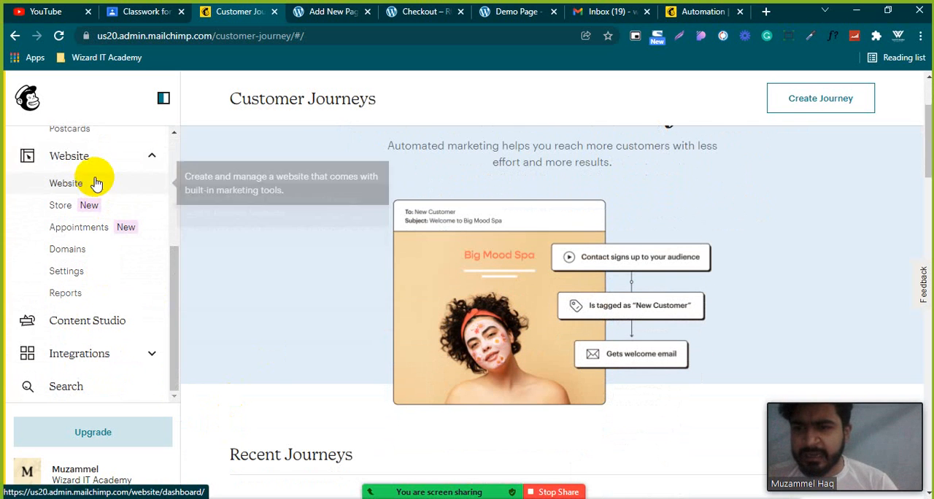
left_click(150, 353)
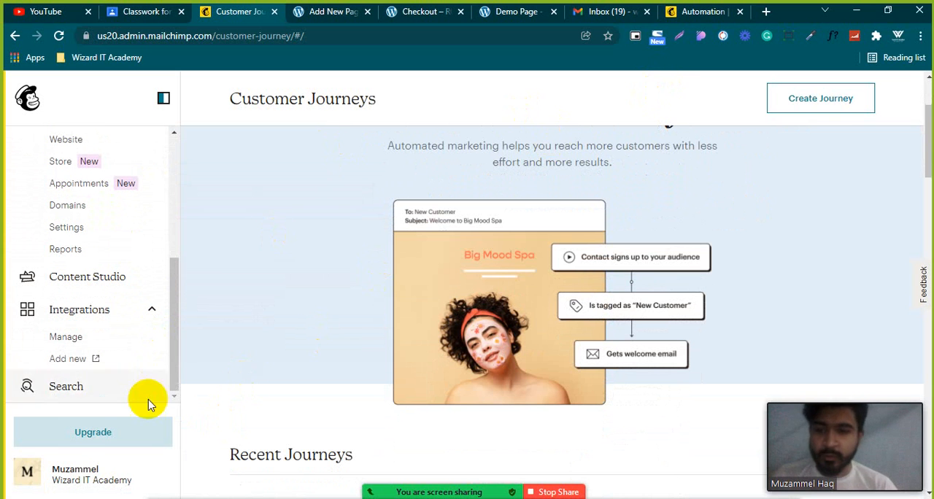
left_click(29, 476)
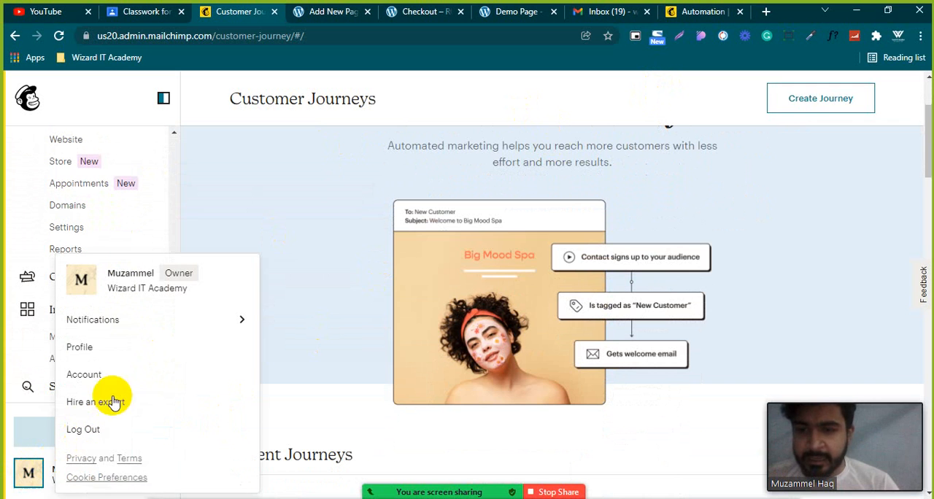
left_click(86, 348)
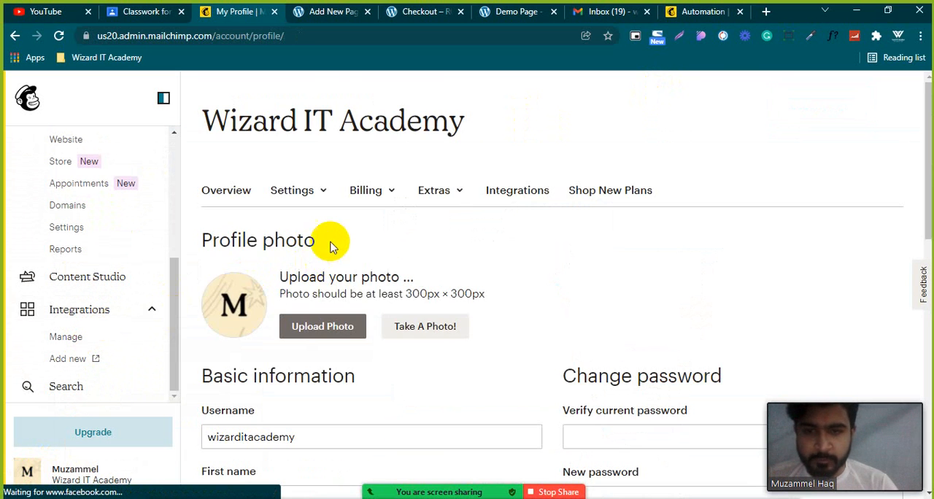
left_click(460, 192)
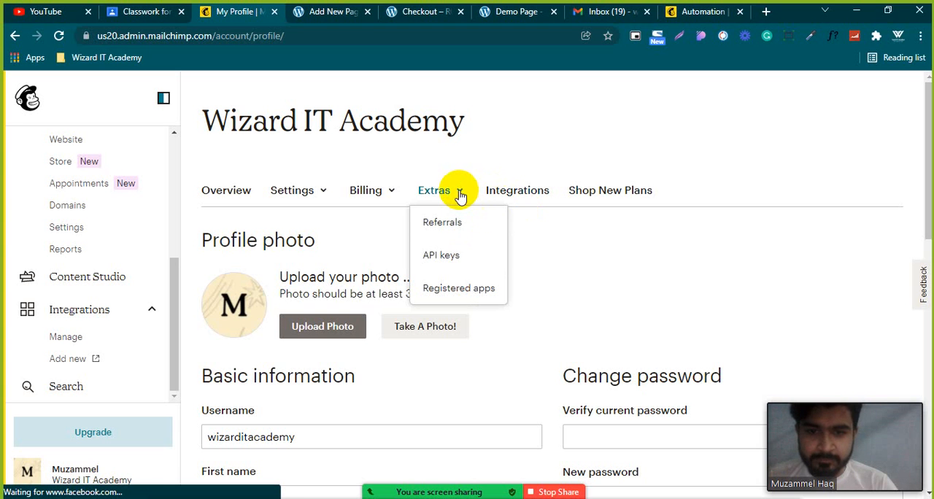
left_click(456, 257)
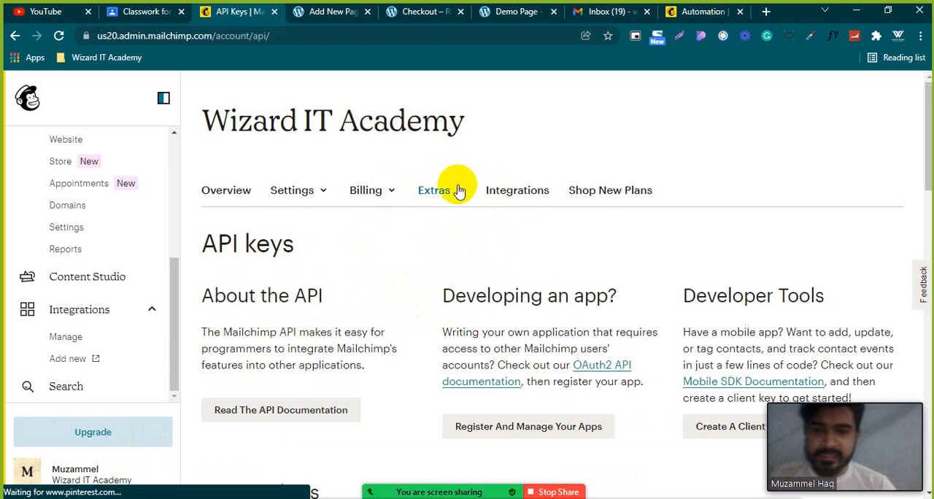
left_click(456, 188)
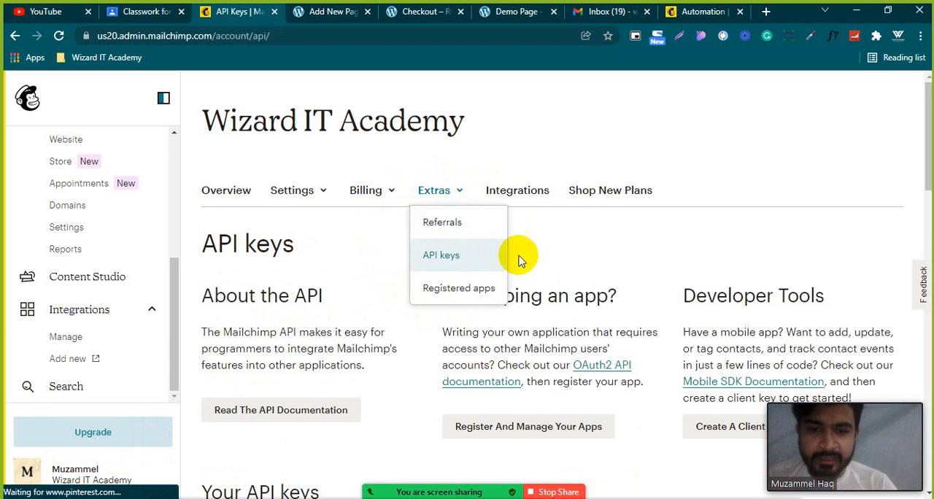
Create a new account API key and select its value in the list of API keys.
scroll(567, 294, "down", 3)
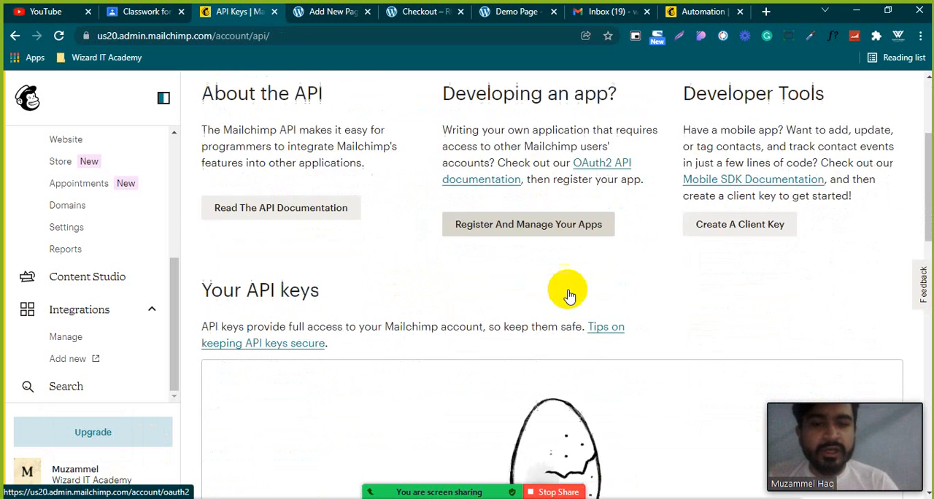
scroll(568, 291, "down", 2)
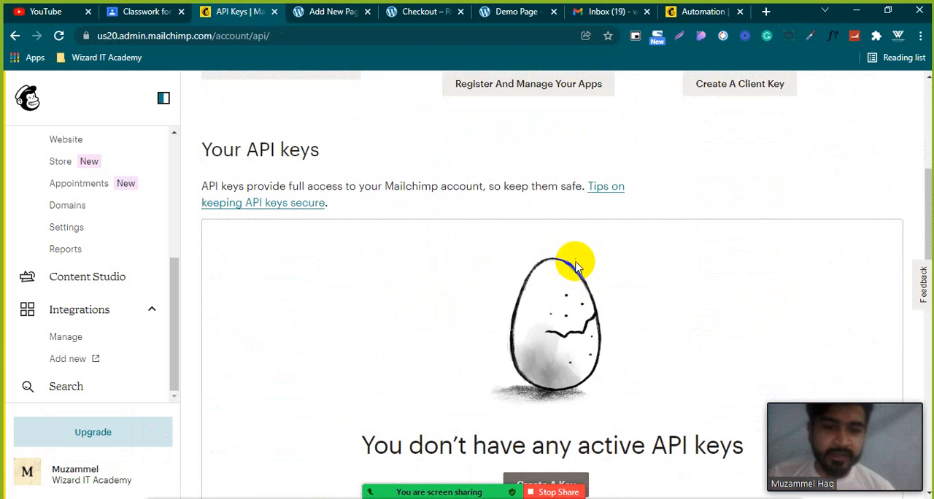
scroll(572, 252, "down", 3)
scroll(489, 258, "down", 1)
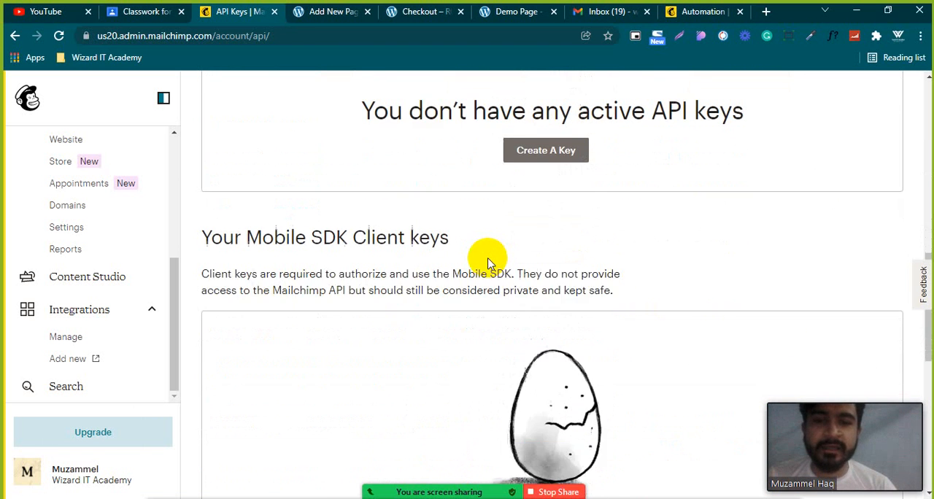
scroll(428, 241, "up", 1)
left_click(541, 284)
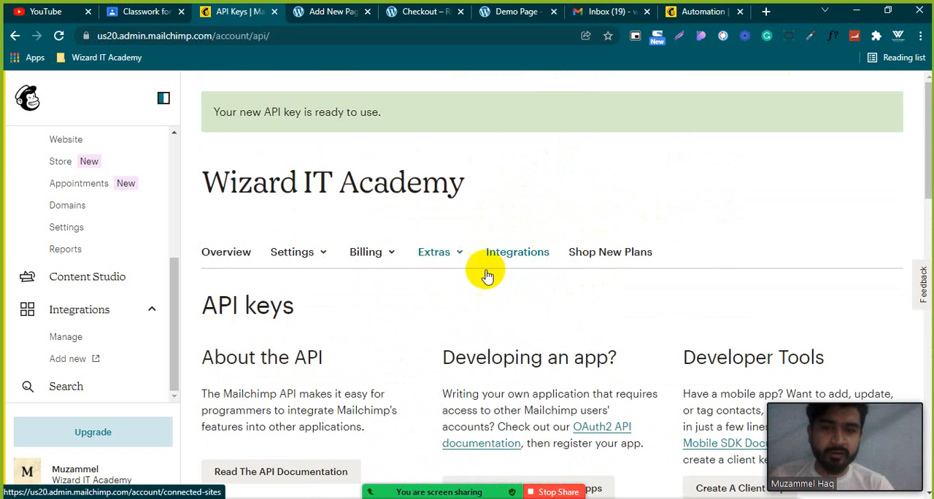
scroll(487, 292, "down", 1)
scroll(487, 301, "down", 5)
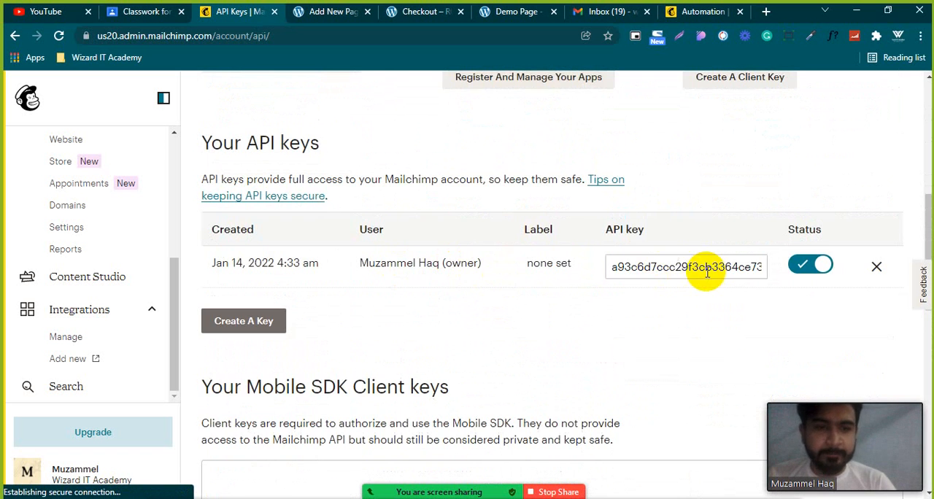
left_click(693, 265)
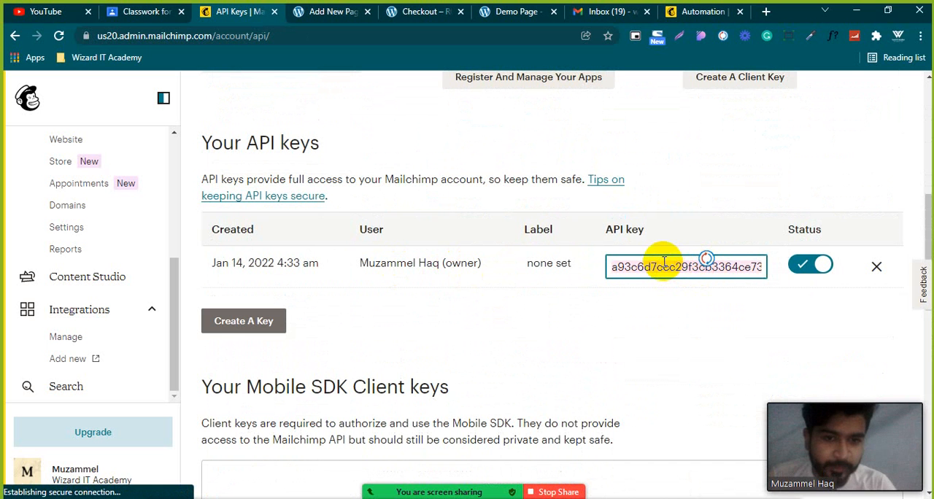
Show the Billing options and the Settings options of the account.
scroll(562, 321, "up", 1)
scroll(562, 321, "up", 2)
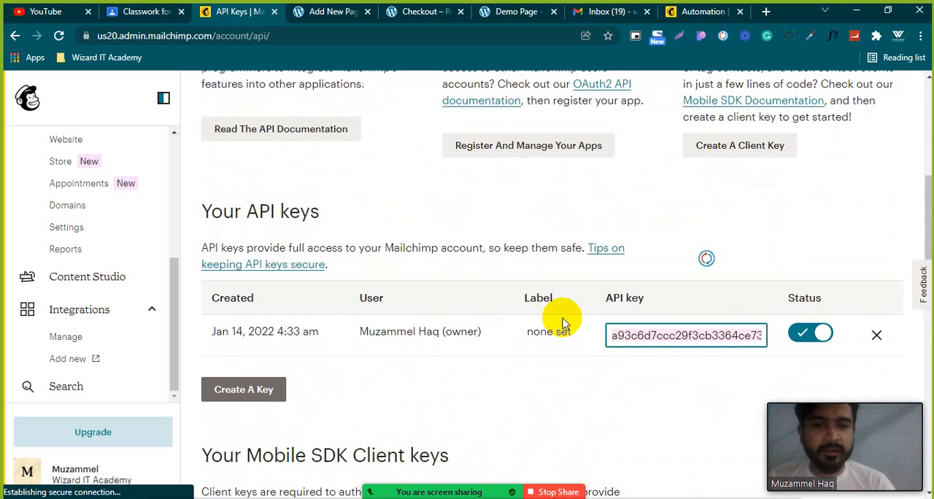
scroll(569, 314, "up", 5)
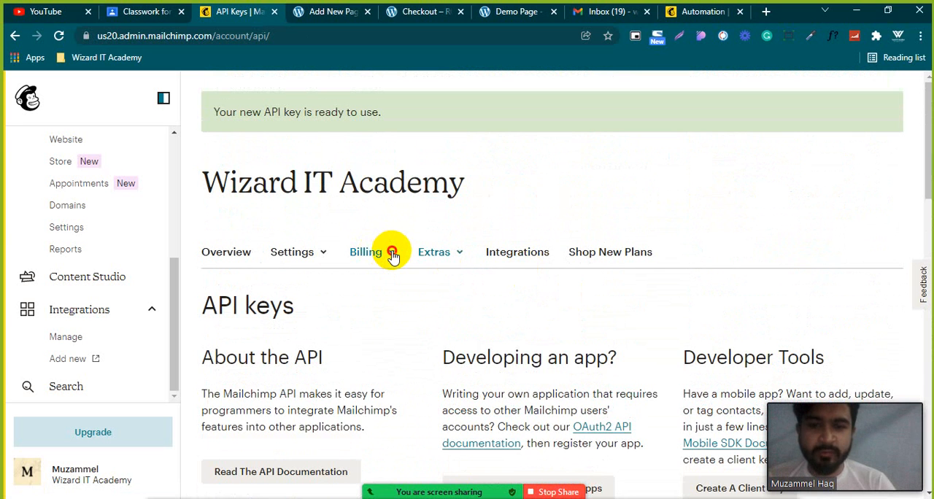
left_click(377, 256)
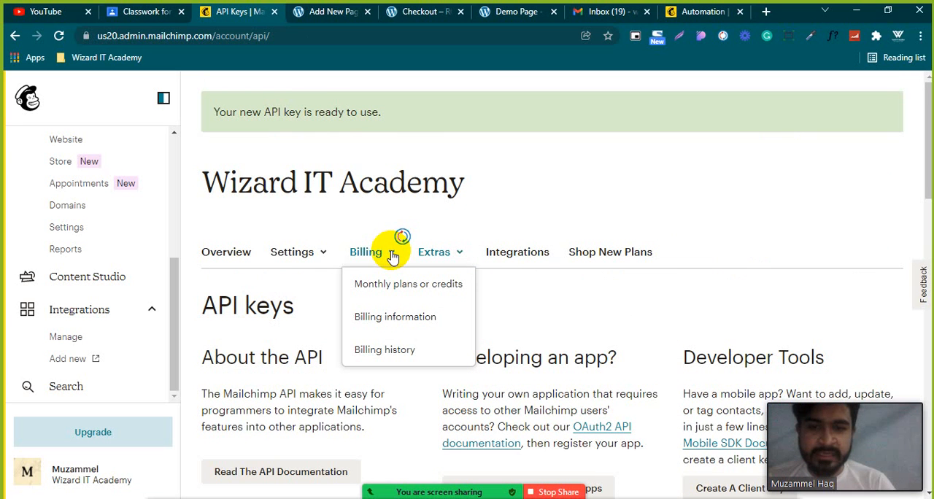
left_click(314, 257)
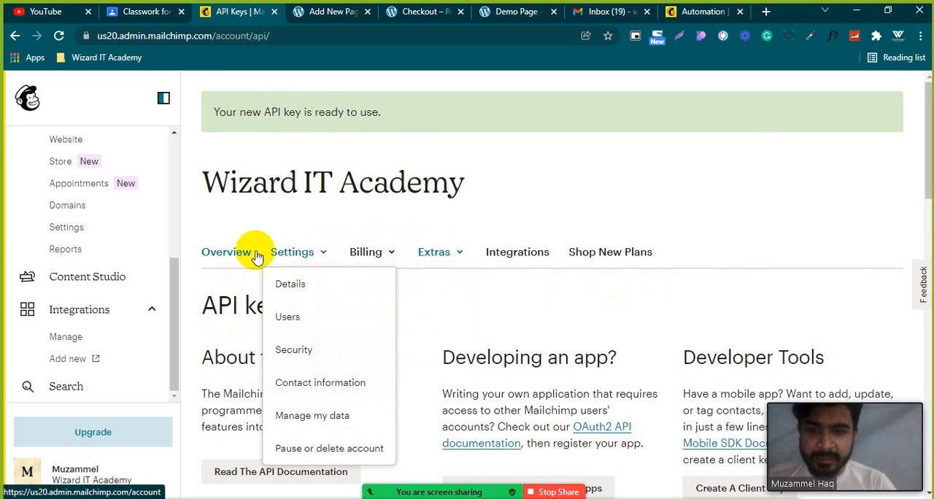
Look through the Automations, Website and Integrations entries in the navigation and open Content Studio.
left_click_drag(175, 314, 175, 310)
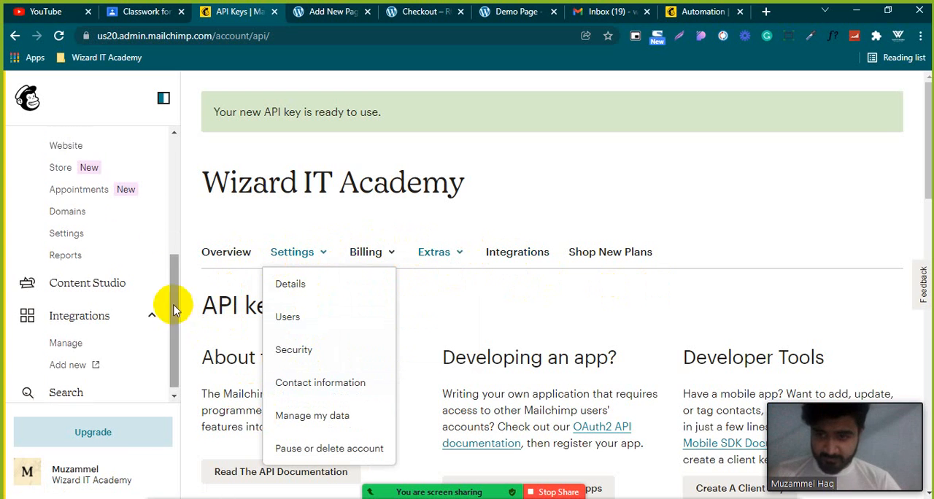
scroll(136, 219, "up", 3)
scroll(121, 328, "down", 1)
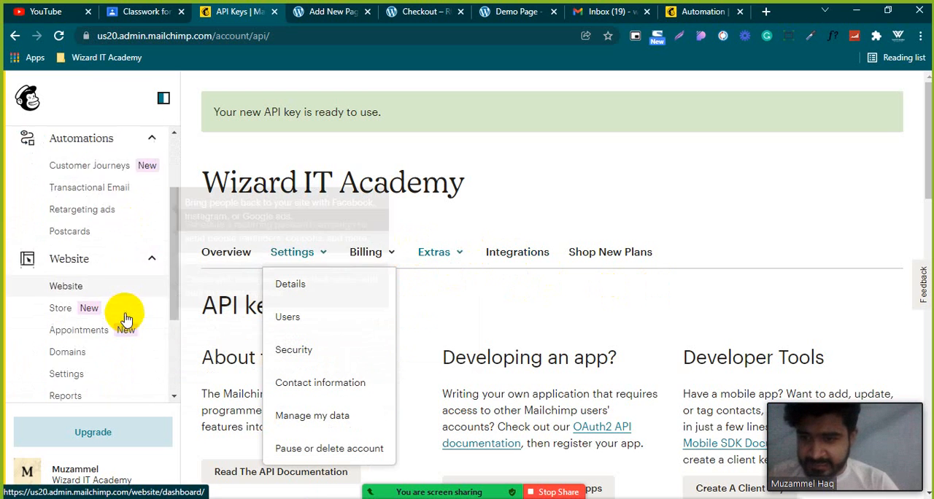
scroll(124, 307, "down", 2)
scroll(120, 277, "down", 1)
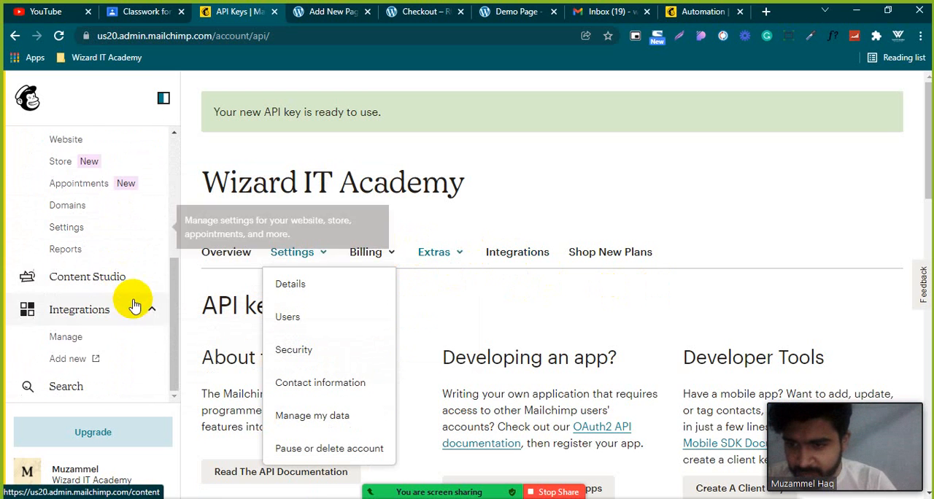
left_click(102, 282)
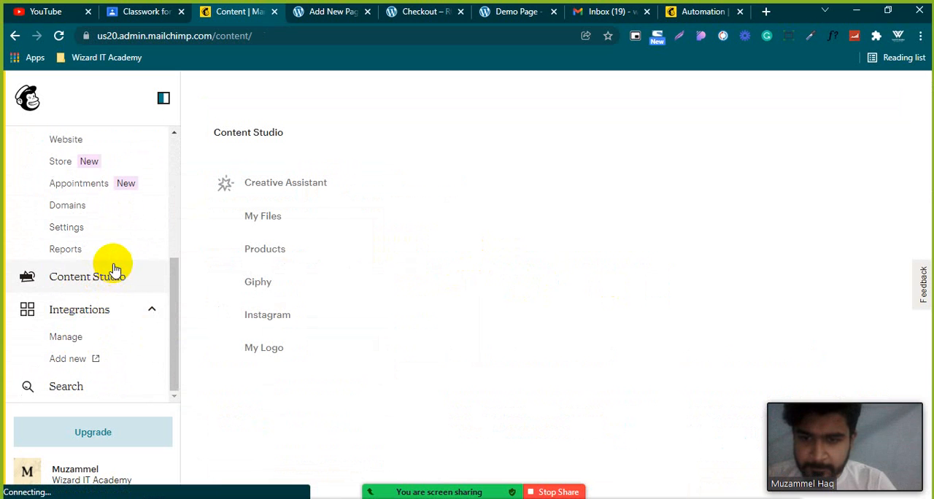
Create a campaign from the All campaigns page and start building a landing page.
scroll(122, 245, "up", 1)
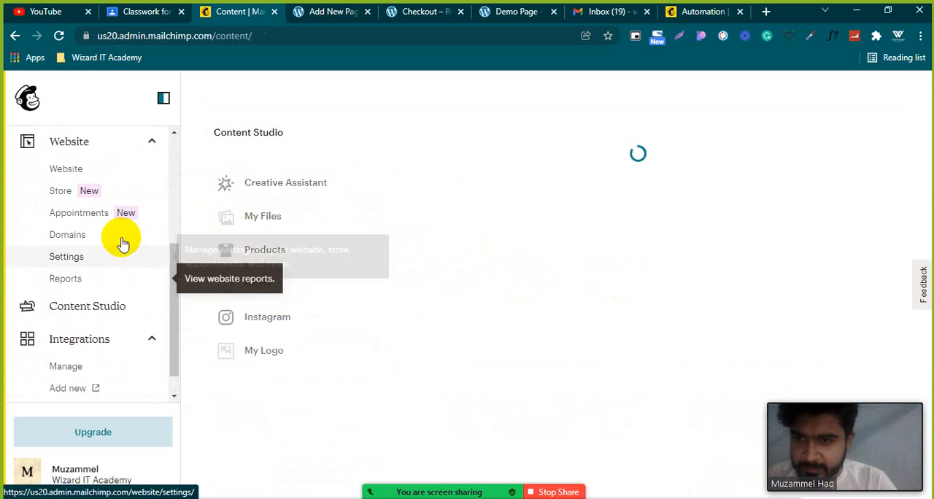
scroll(123, 245, "up", 5)
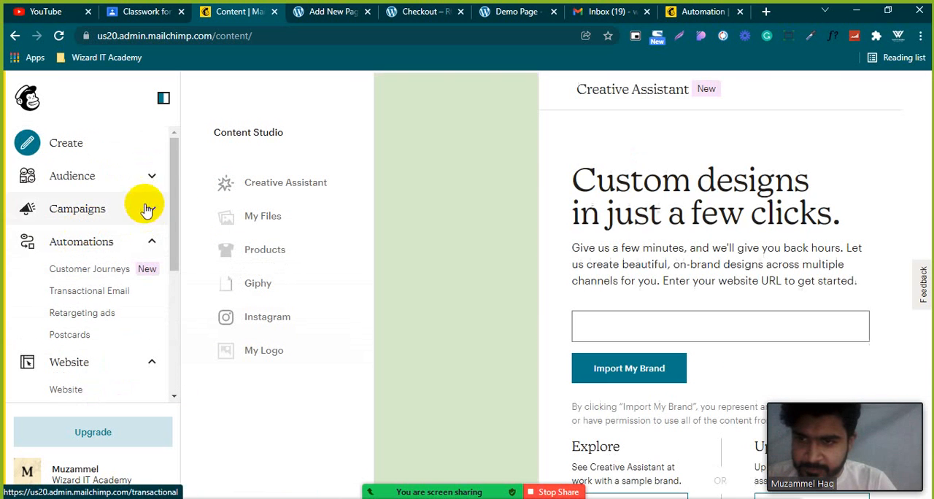
left_click(152, 210)
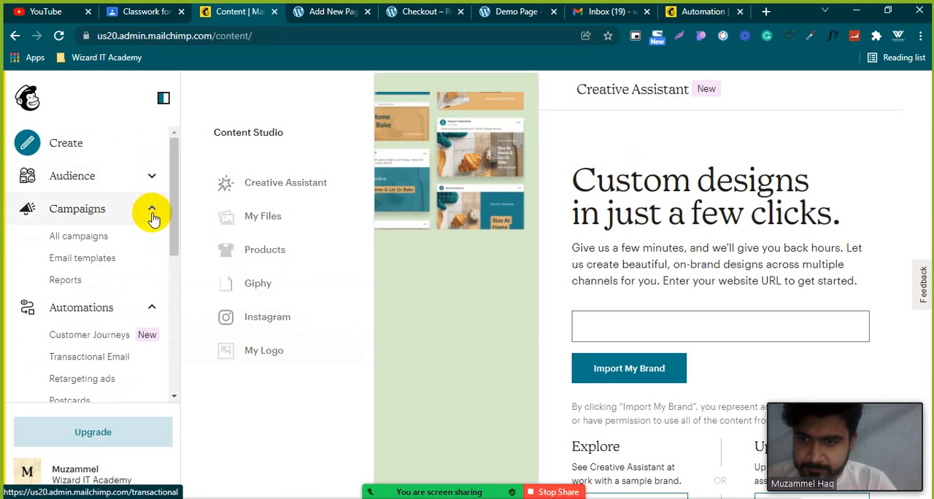
left_click(98, 236)
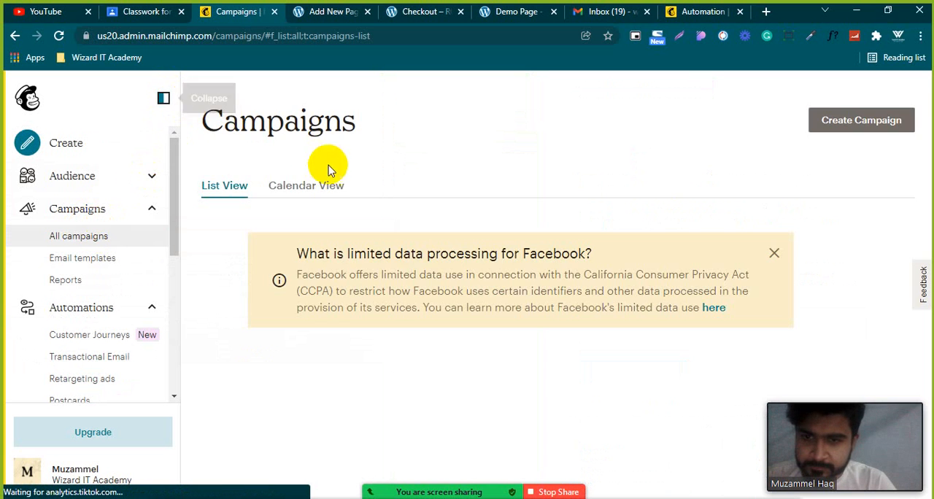
left_click(840, 119)
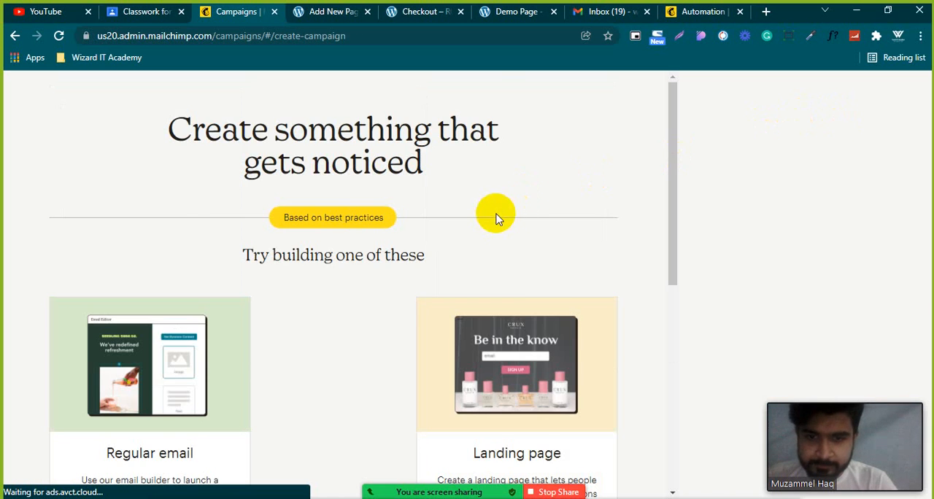
scroll(527, 211, "down", 3)
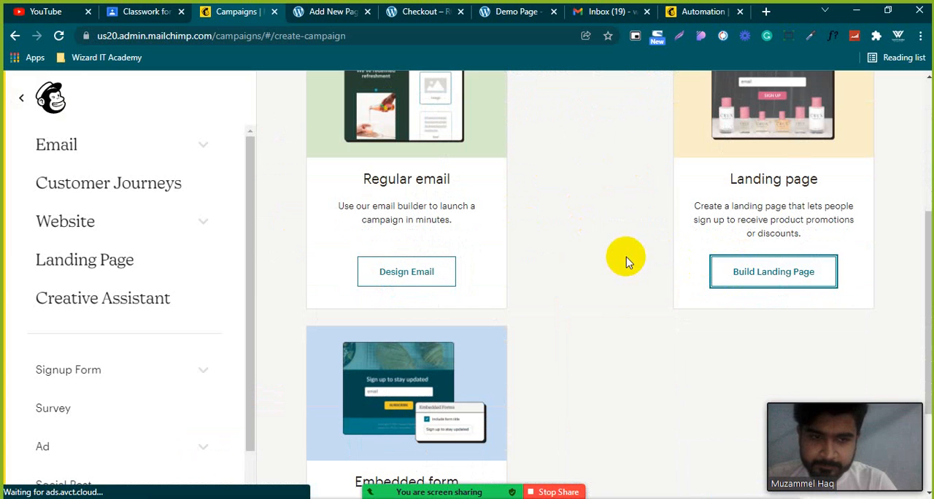
left_click(761, 271)
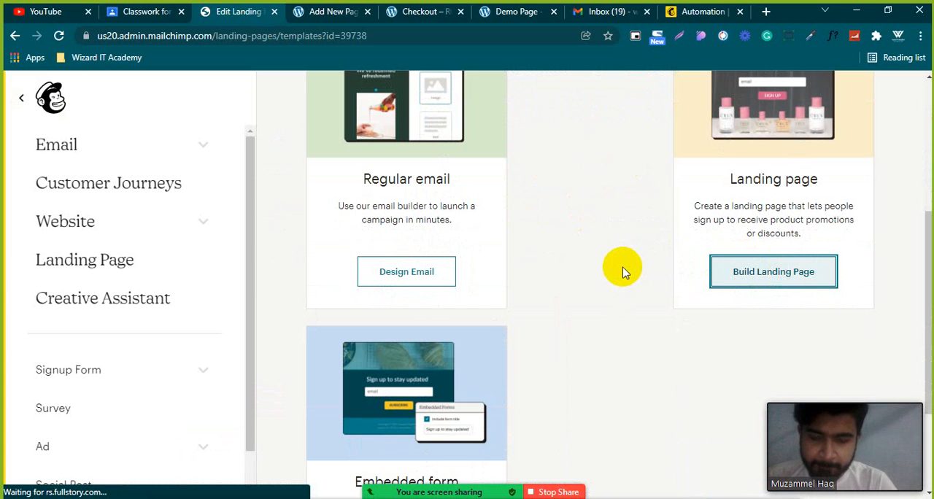